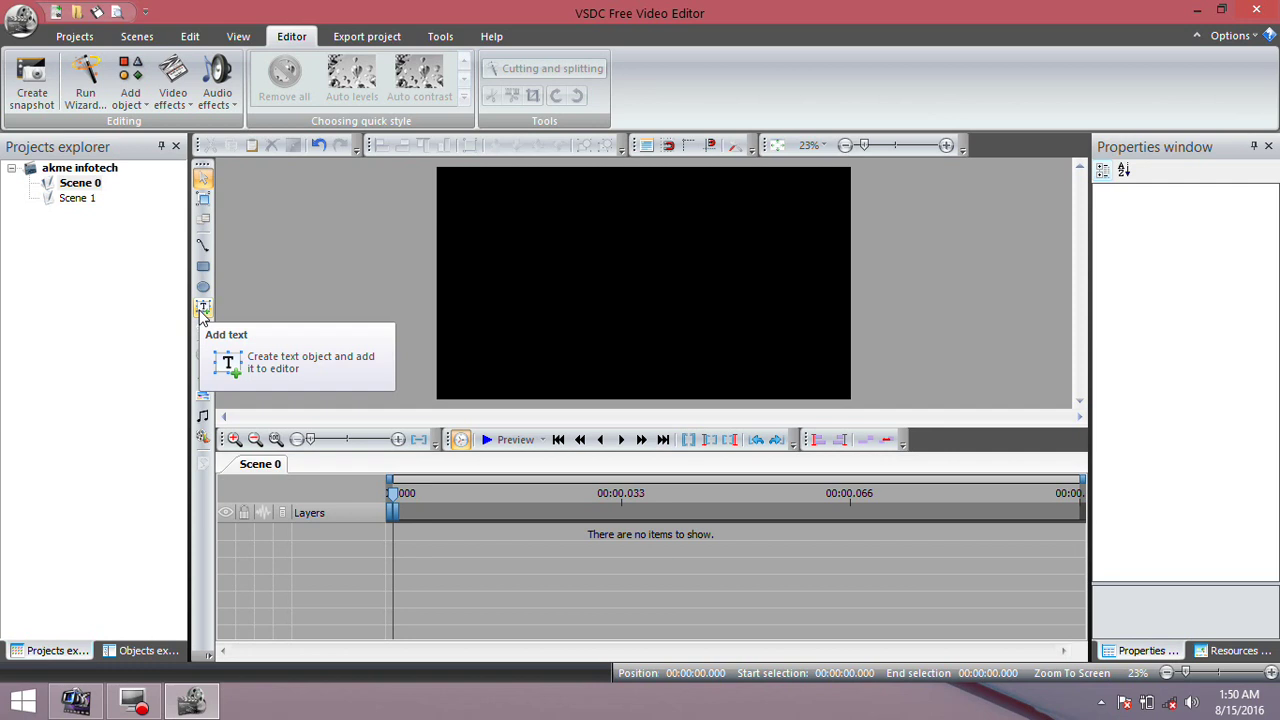
Step: Add a text object starting from the cursor position with a duration of 00:00:10.033
left_click(202, 310)
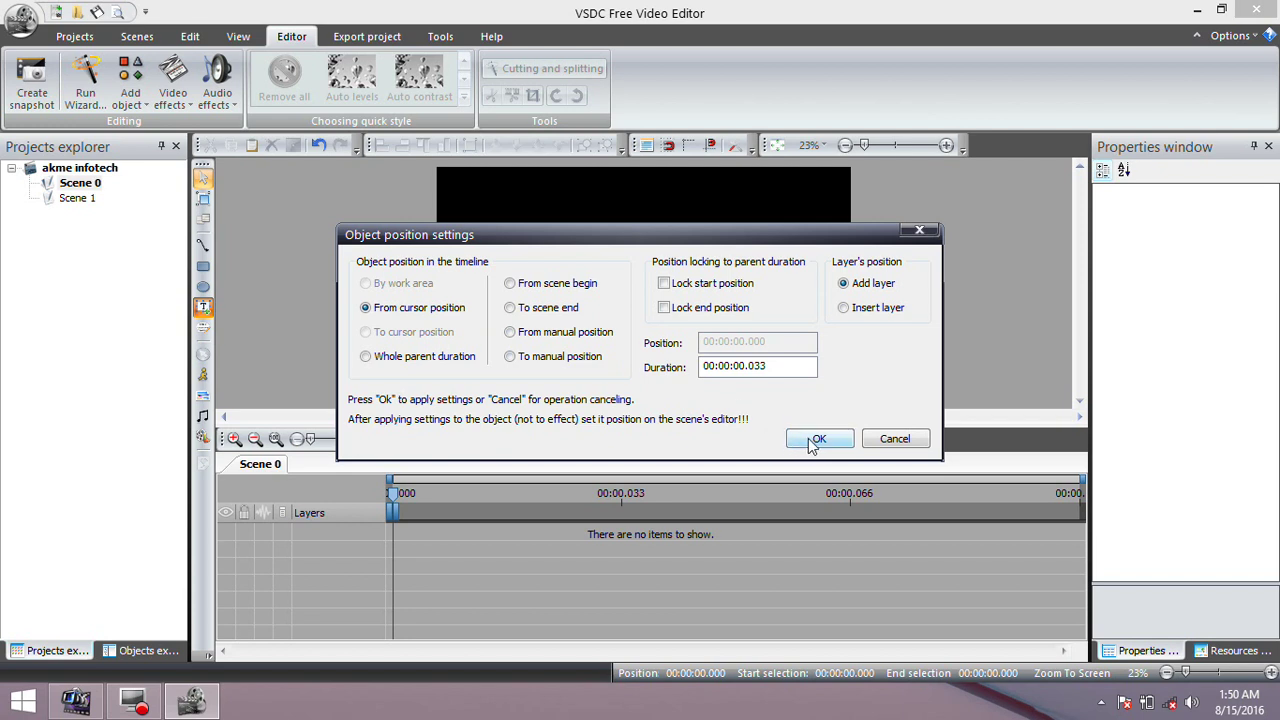
left_click(747, 367)
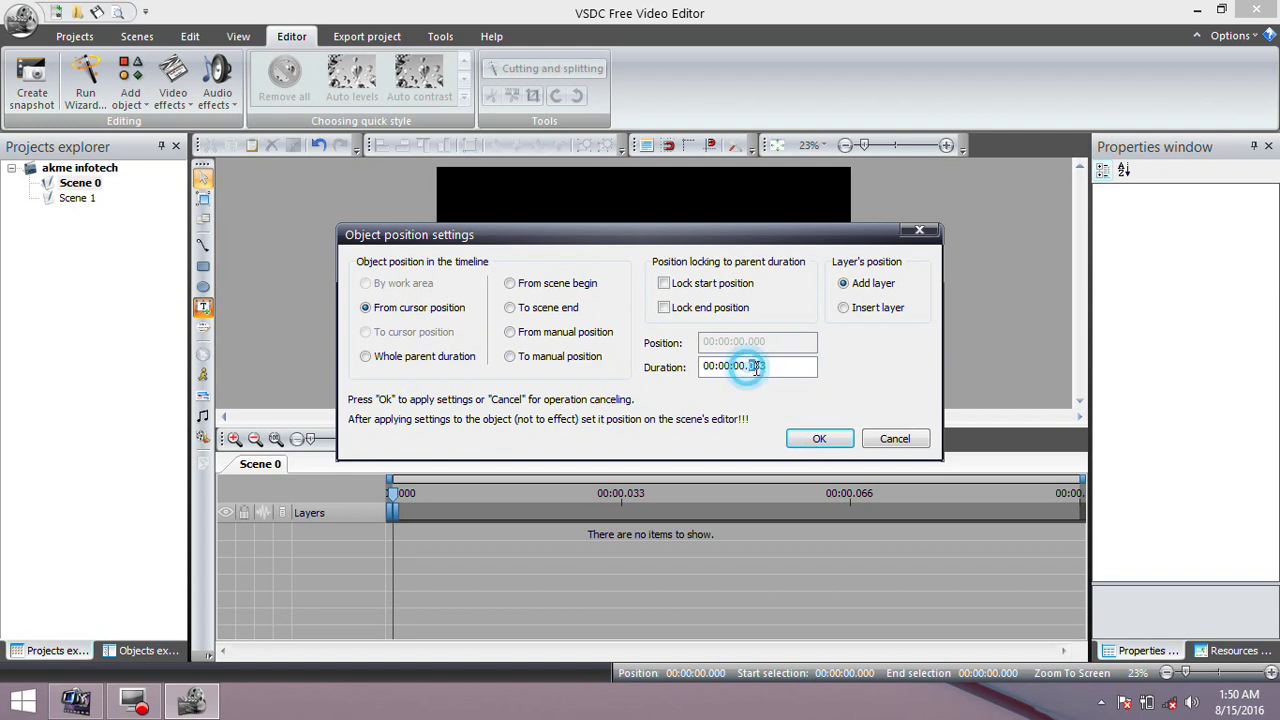
left_click(771, 367)
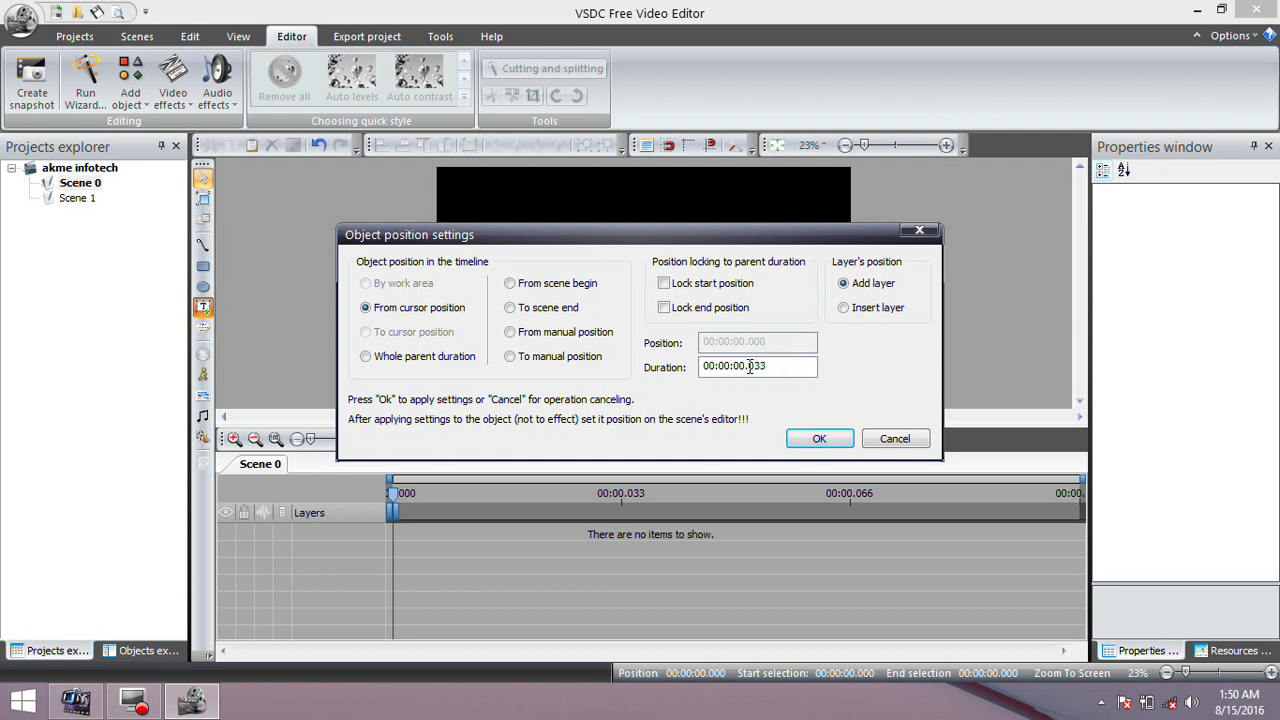
left_click(741, 368)
left_click_drag(741, 368, 746, 368)
type("1")
left_click(737, 368)
left_click_drag(737, 368, 748, 372)
type("10")
left_click(812, 440)
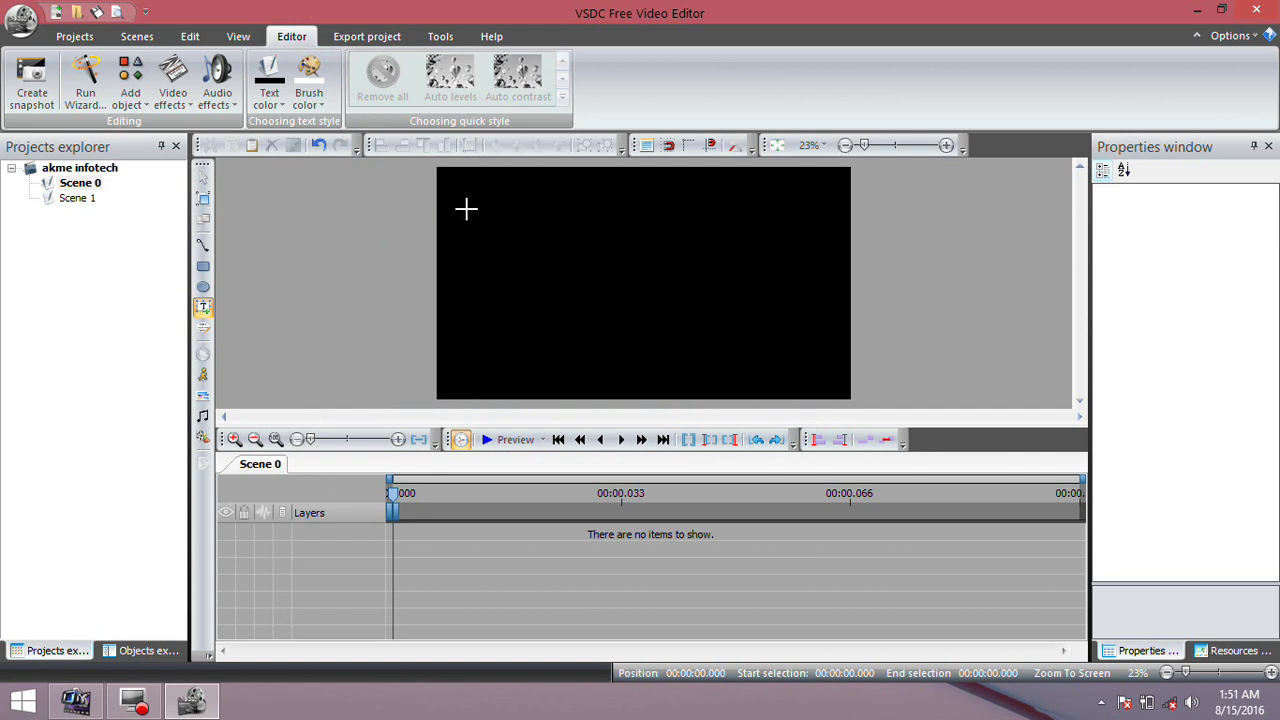
Step: Draw the text box in the upper half of the frame, about 1174 wide and 352 high
left_click_drag(466, 208, 722, 283)
left_click_drag(666, 234, 673, 231)
left_click(843, 543)
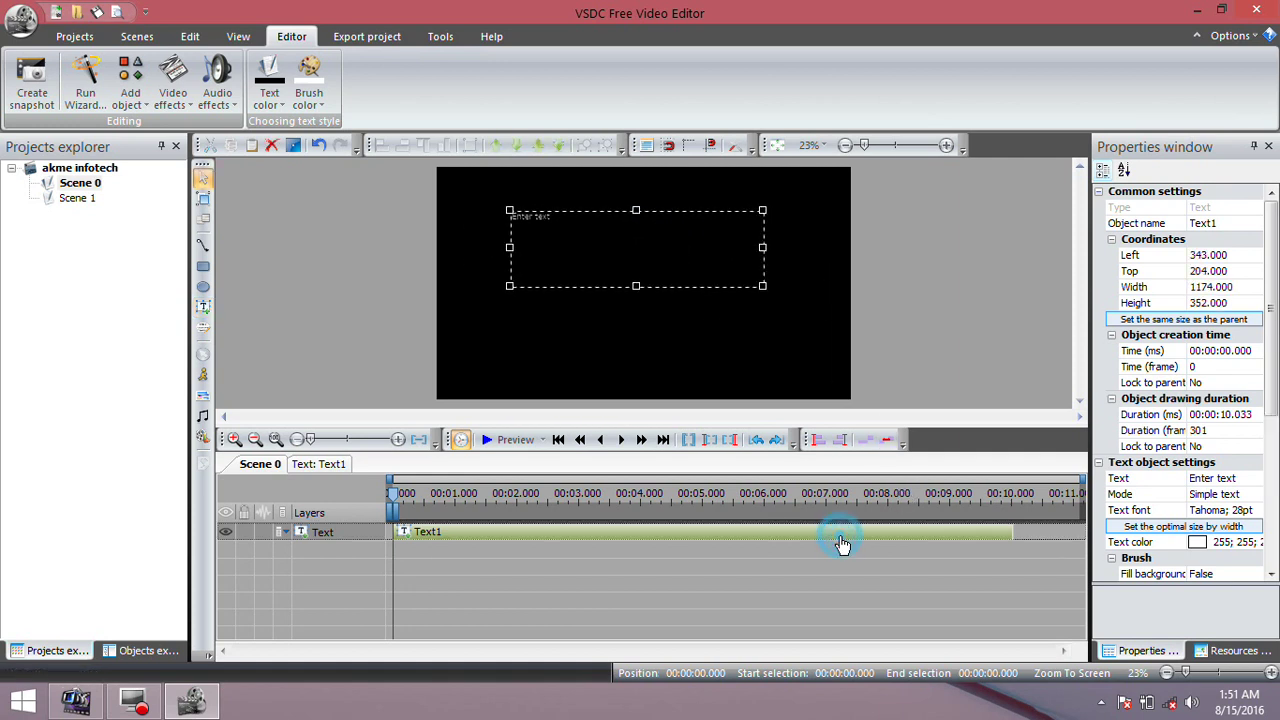
Step: Replace the text object's placeholder with "it is my akme infotech text"
left_click(430, 533)
left_click(1226, 223)
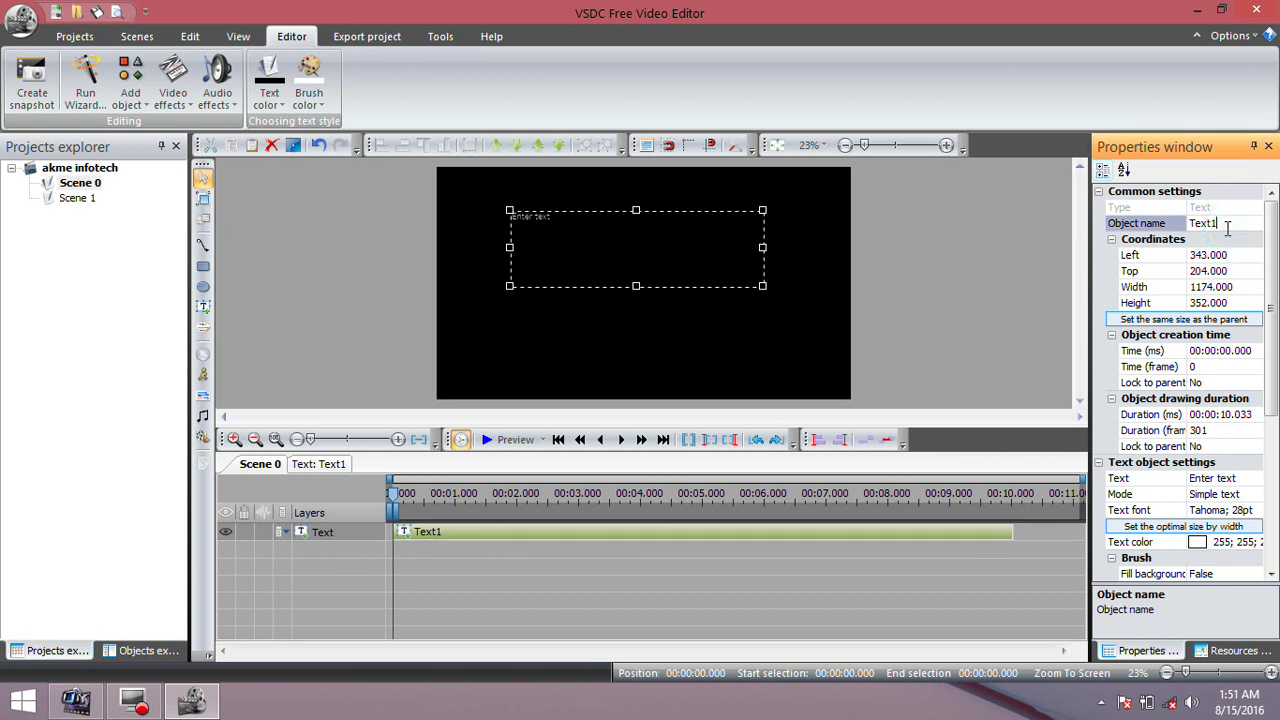
left_click(673, 263)
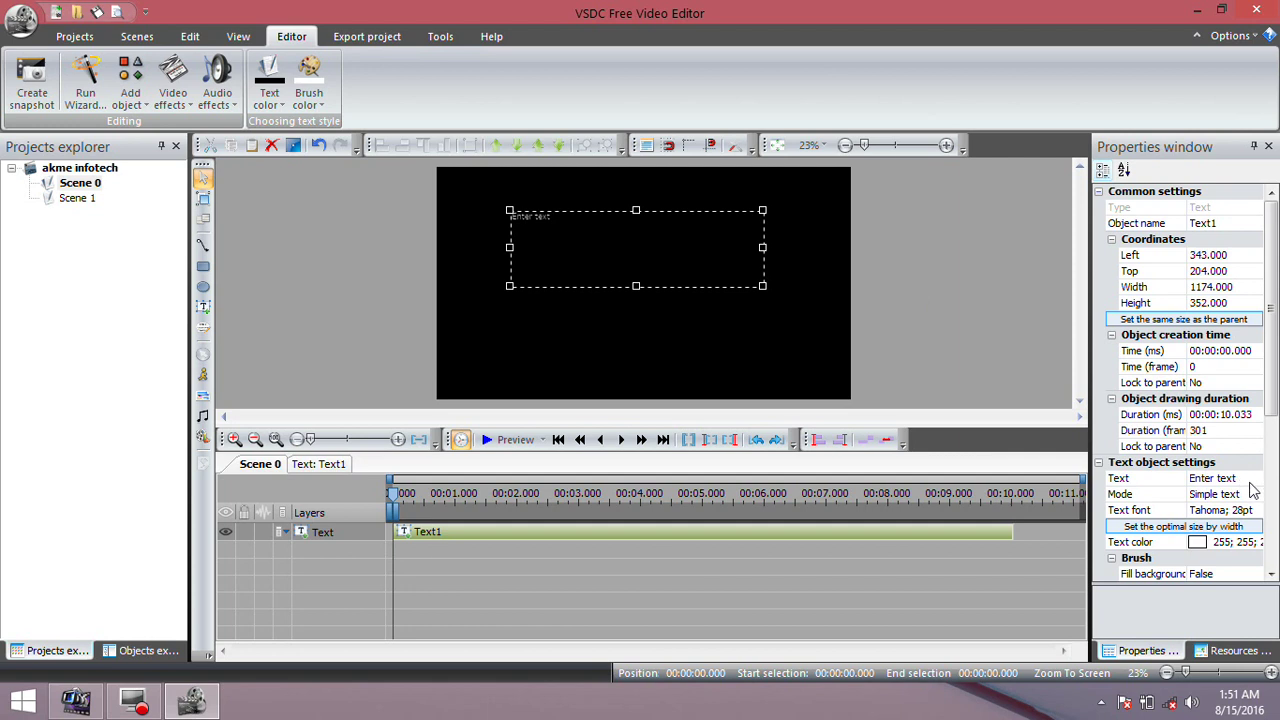
left_click(1142, 482)
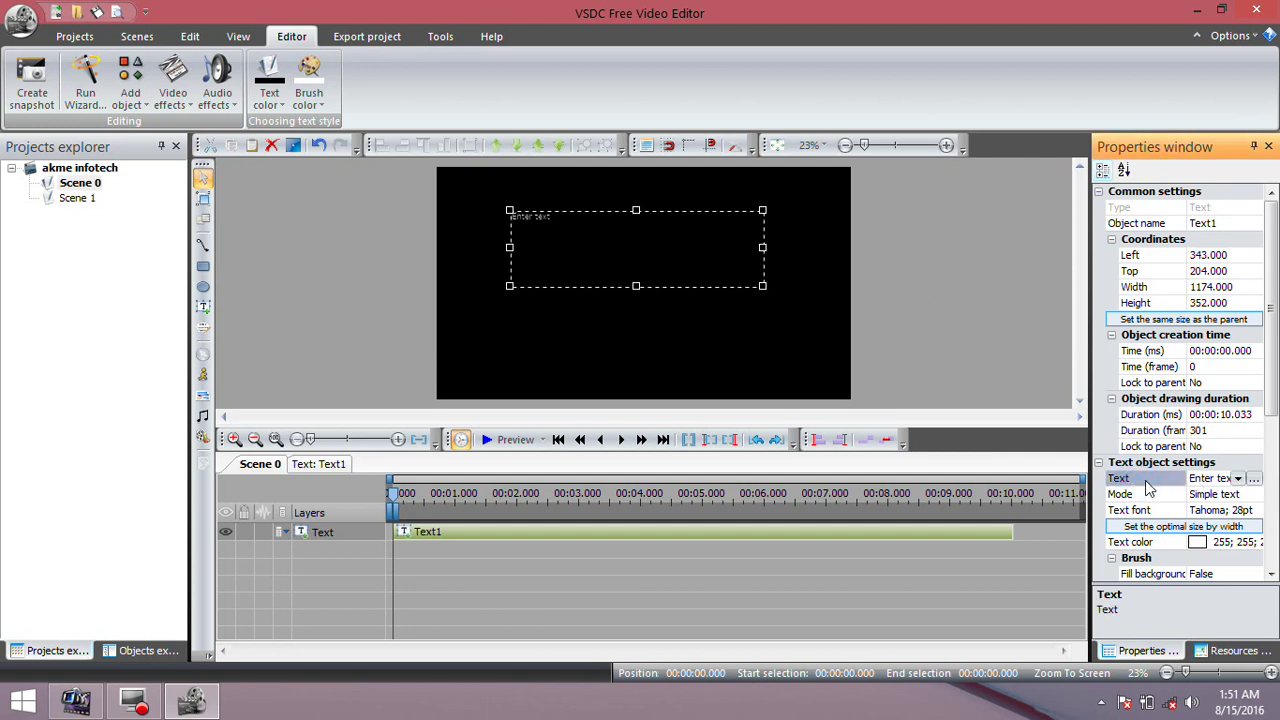
left_click(1255, 479)
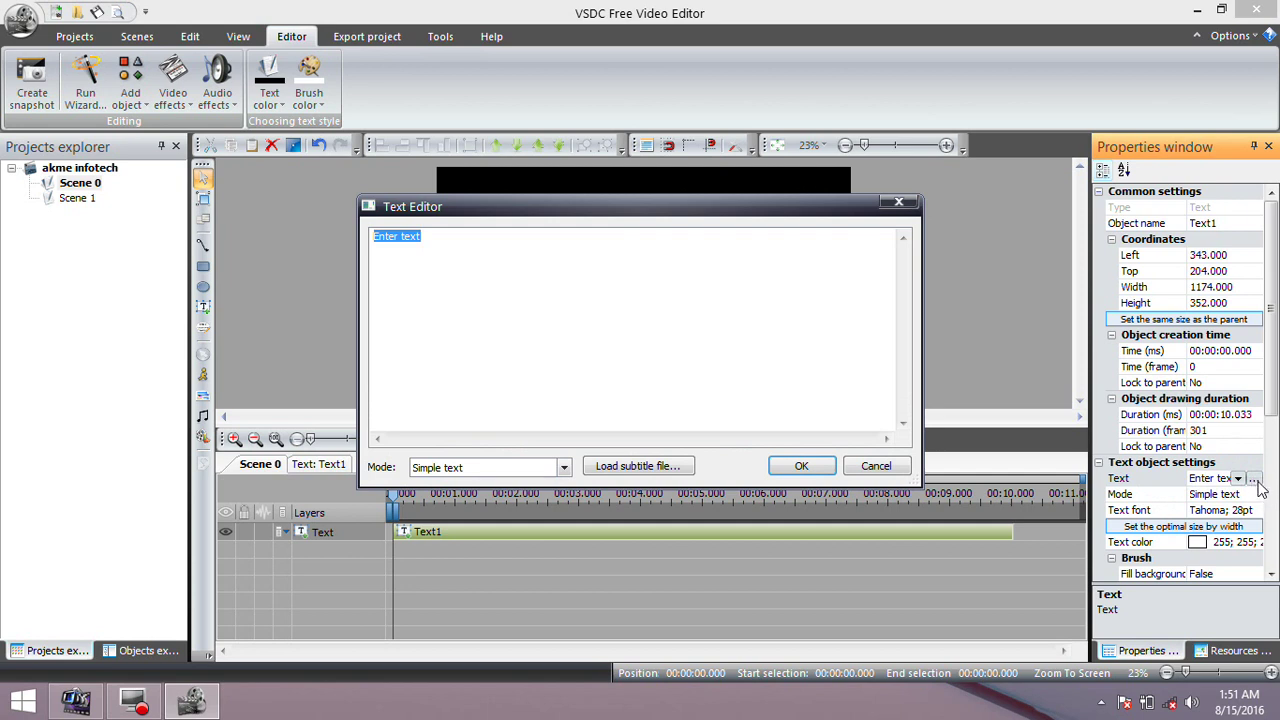
left_click_drag(688, 212, 700, 197)
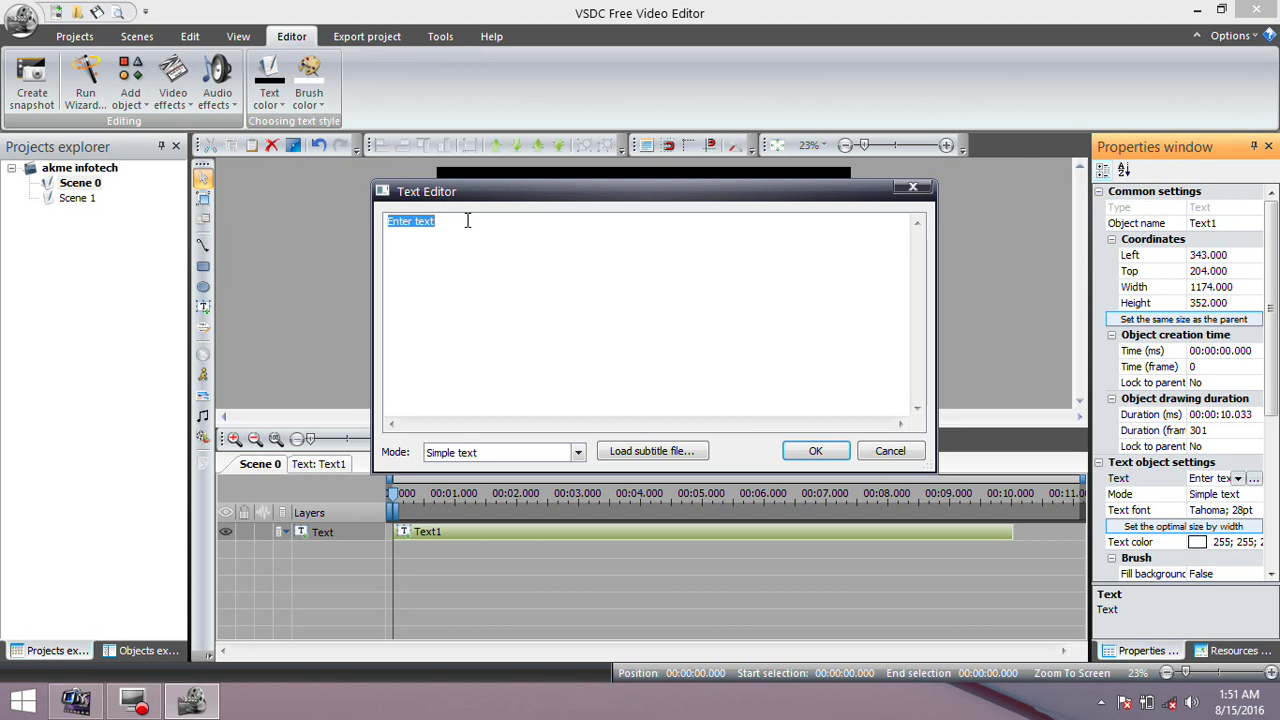
key("Delete")
type("it is my akme infotech tetxt")
left_click(814, 451)
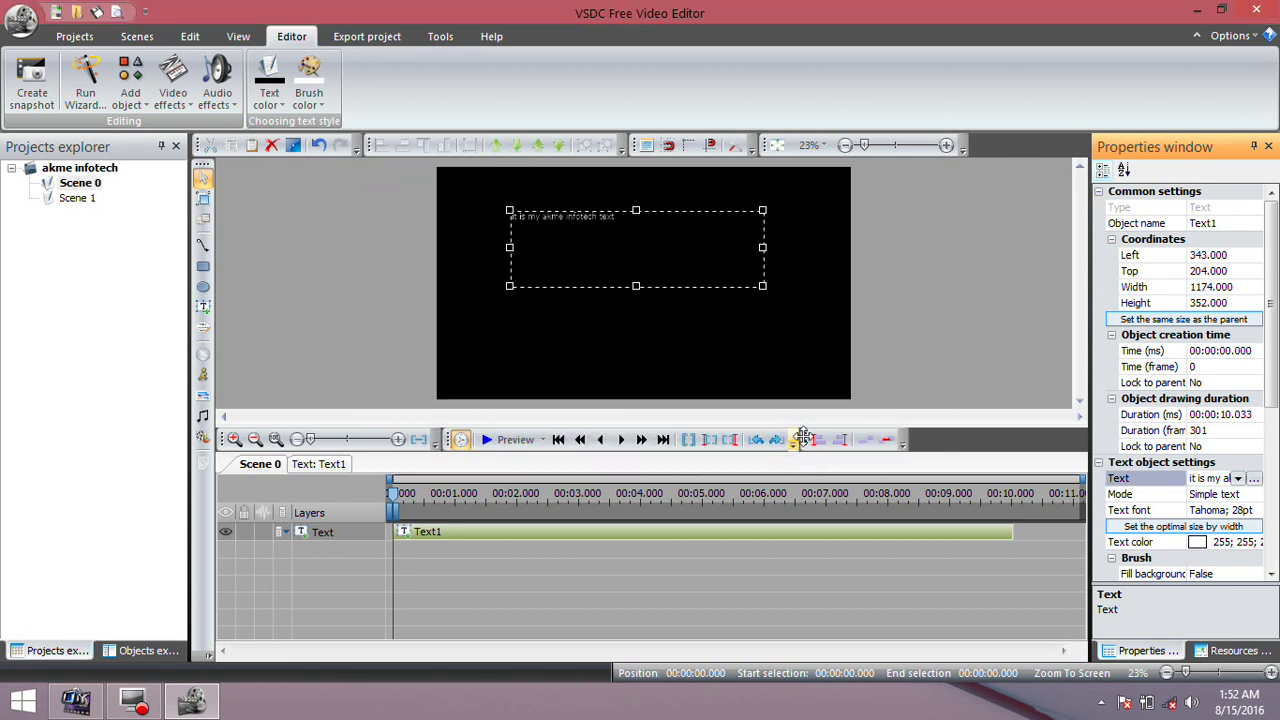
Step: Move the text box toward the frame's middle, to about 335 from the left and 287 from the top, and preview the scene
left_click_drag(628, 254, 722, 238)
left_click_drag(802, 286, 703, 280)
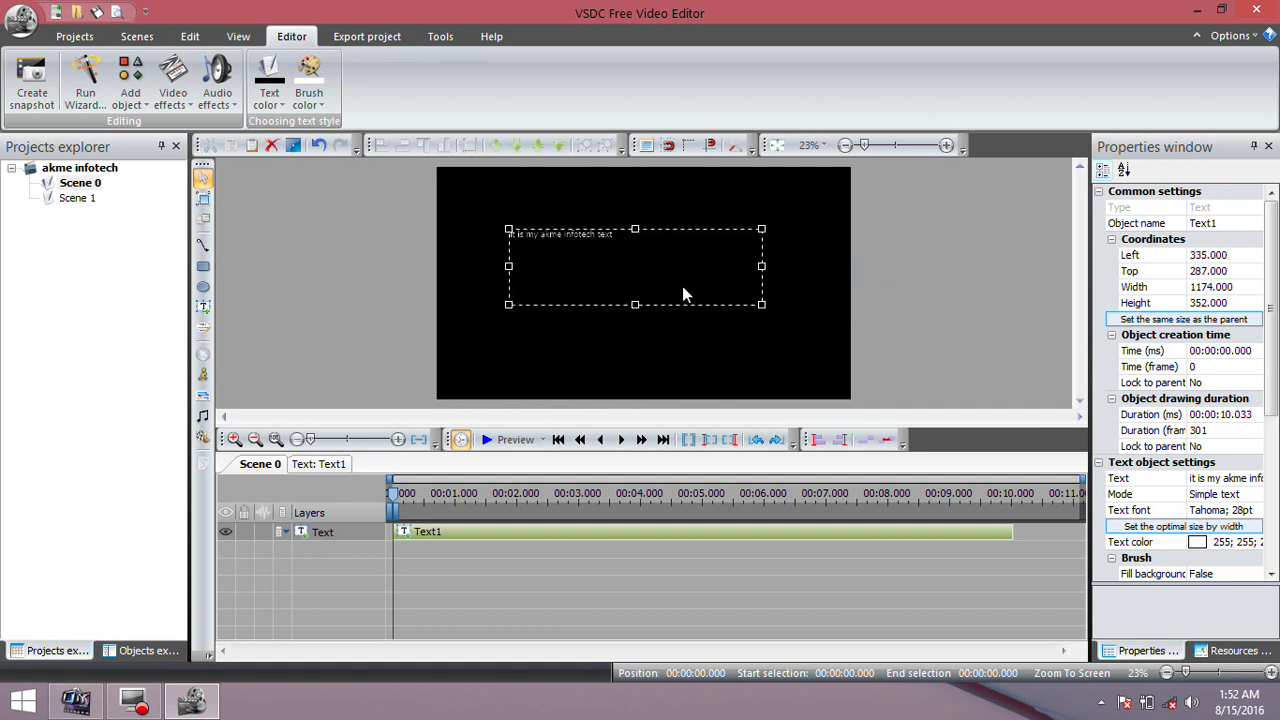
left_click(512, 440)
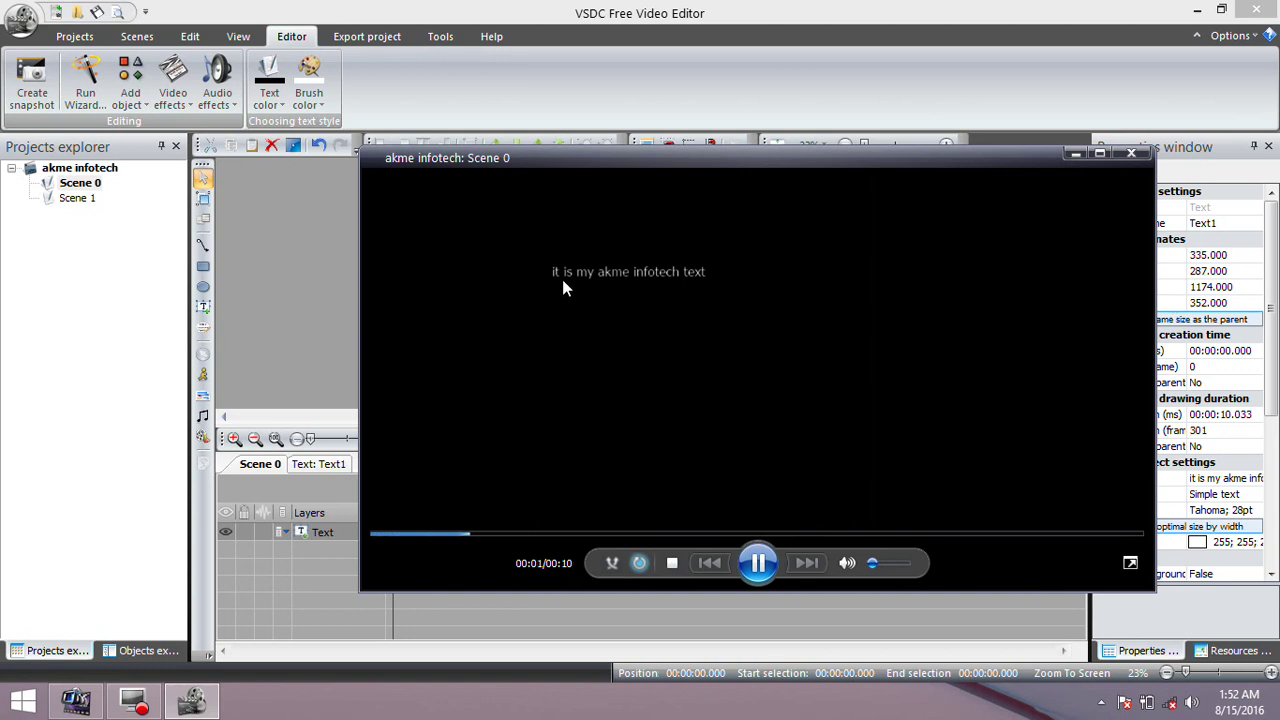
left_click(1132, 154)
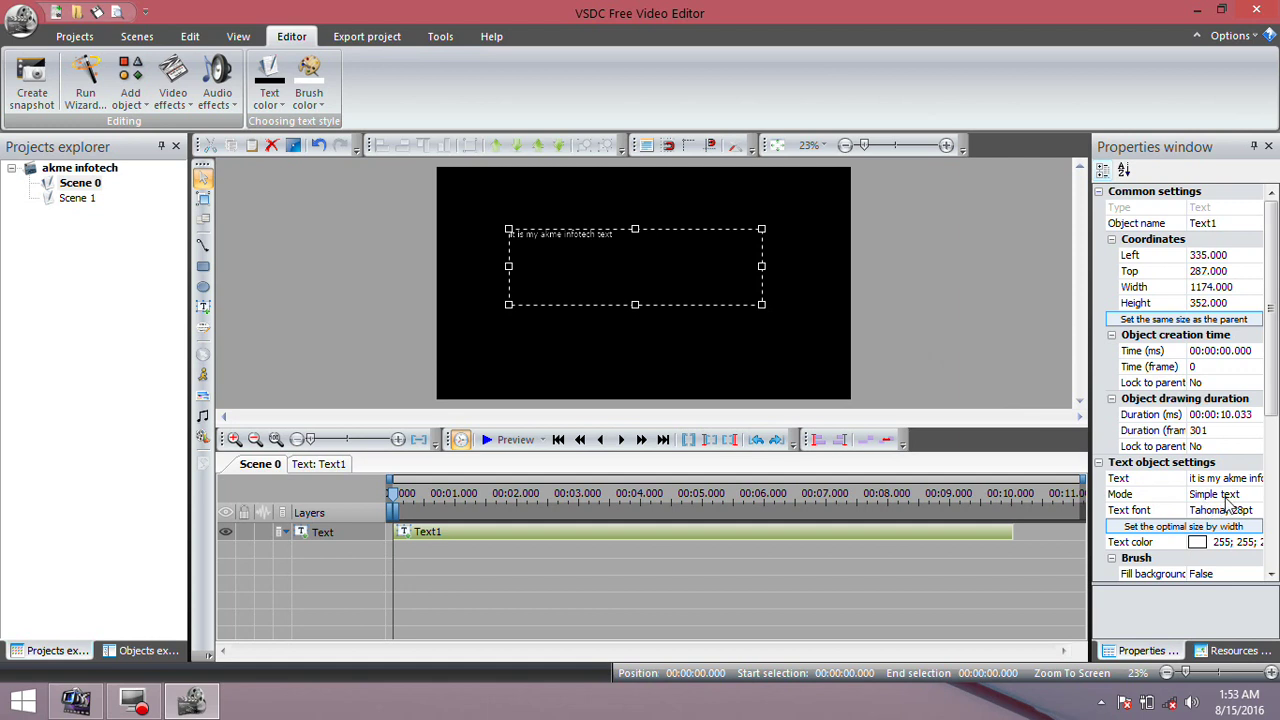
Step: Choose Palatino Linotype in Bold as the text object's font
scroll(1275, 450, "down", 2)
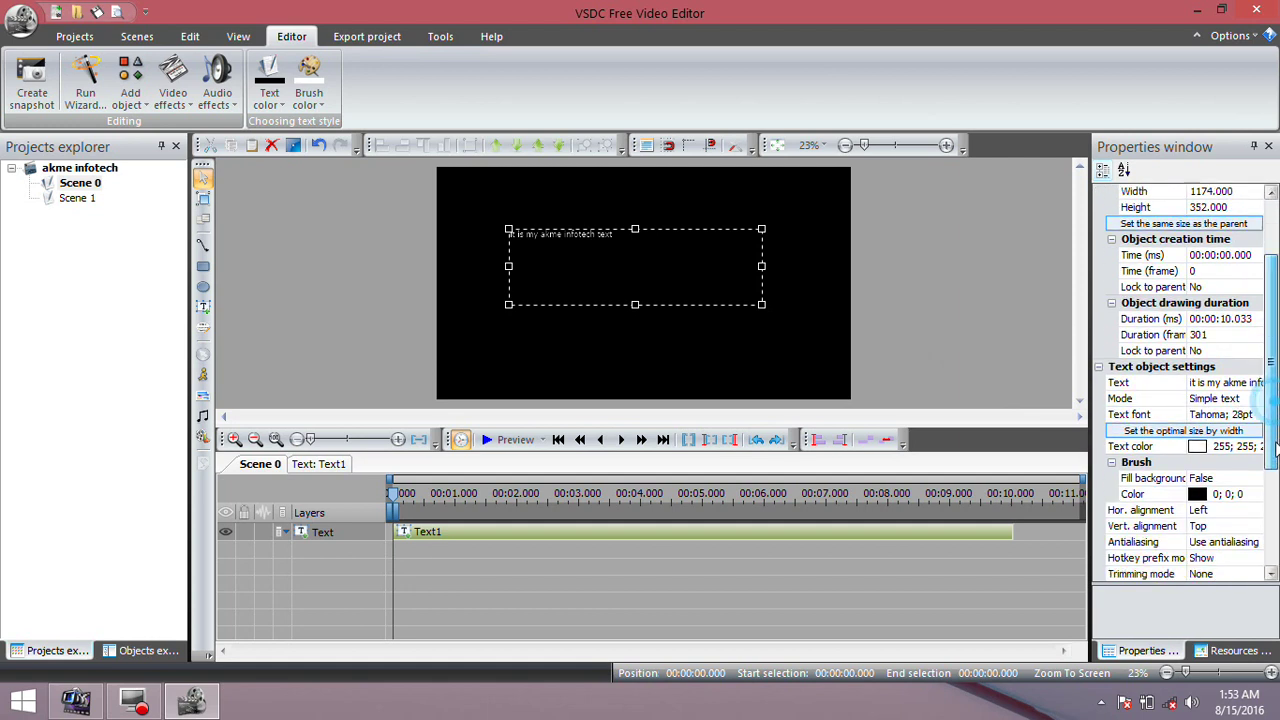
left_click(1158, 416)
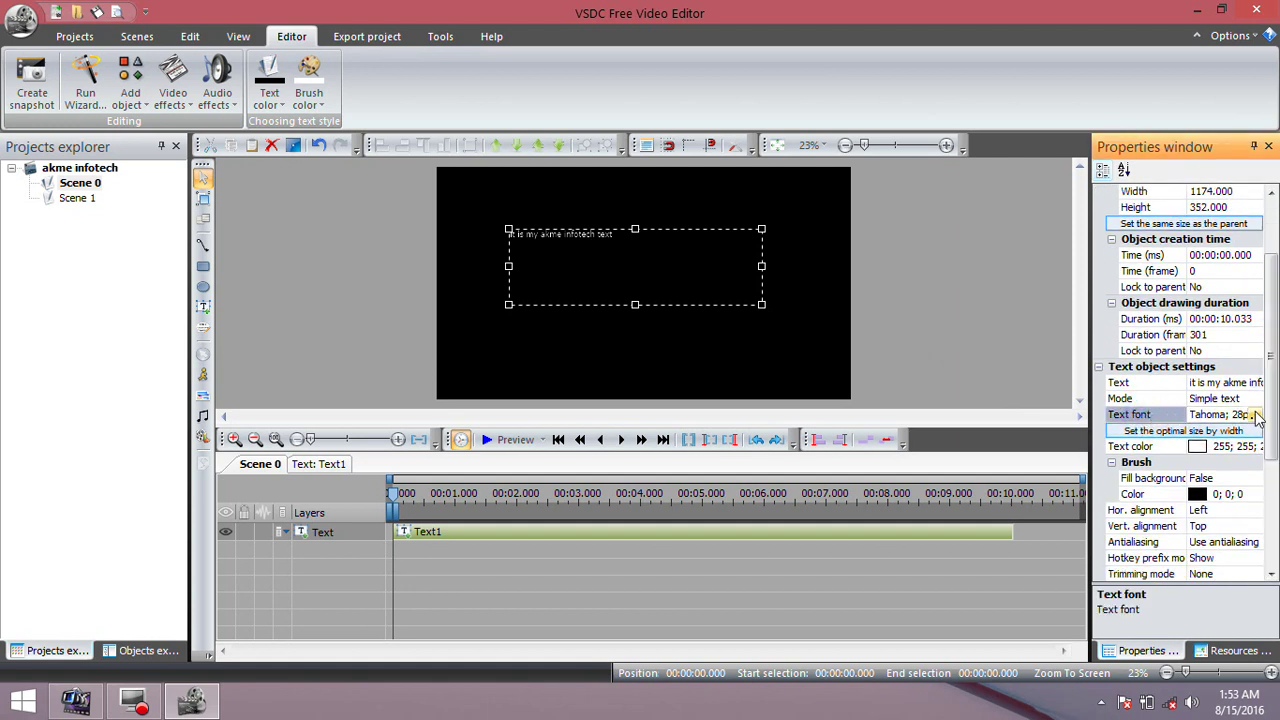
left_click(1218, 416)
left_click(1240, 417)
left_click(1207, 418)
left_click(1253, 414)
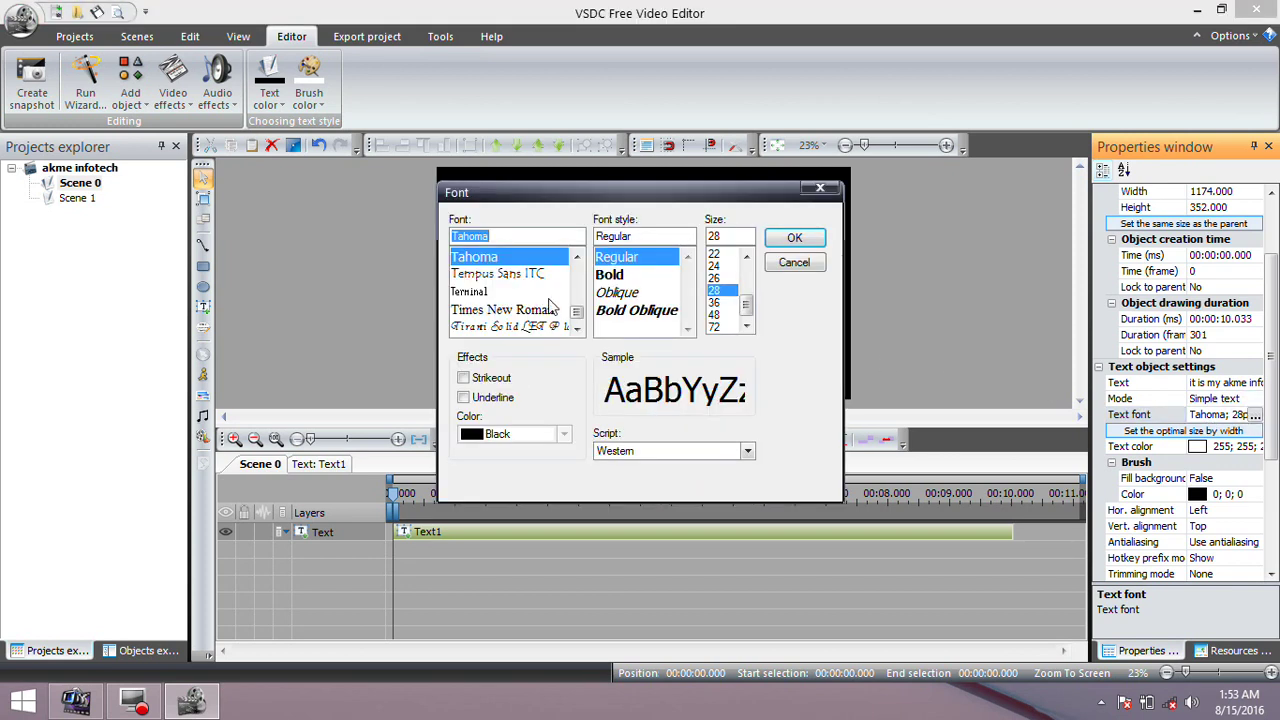
left_click(610, 277)
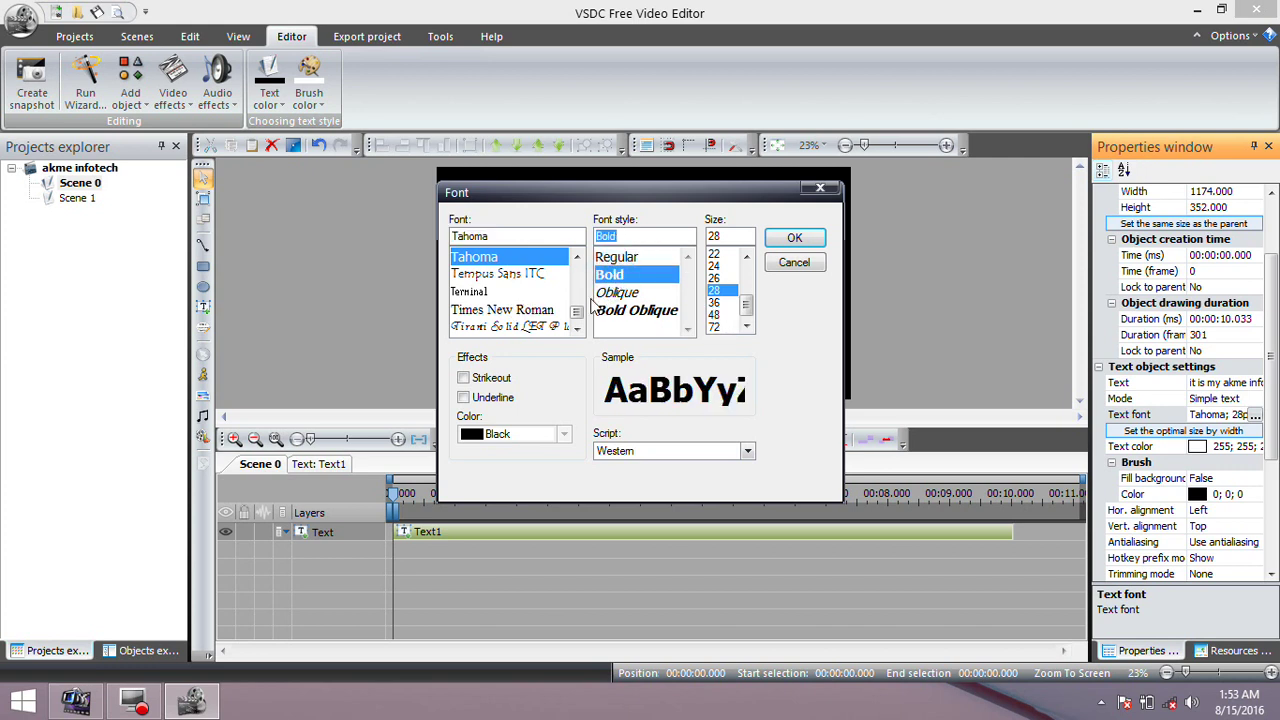
left_click(495, 310)
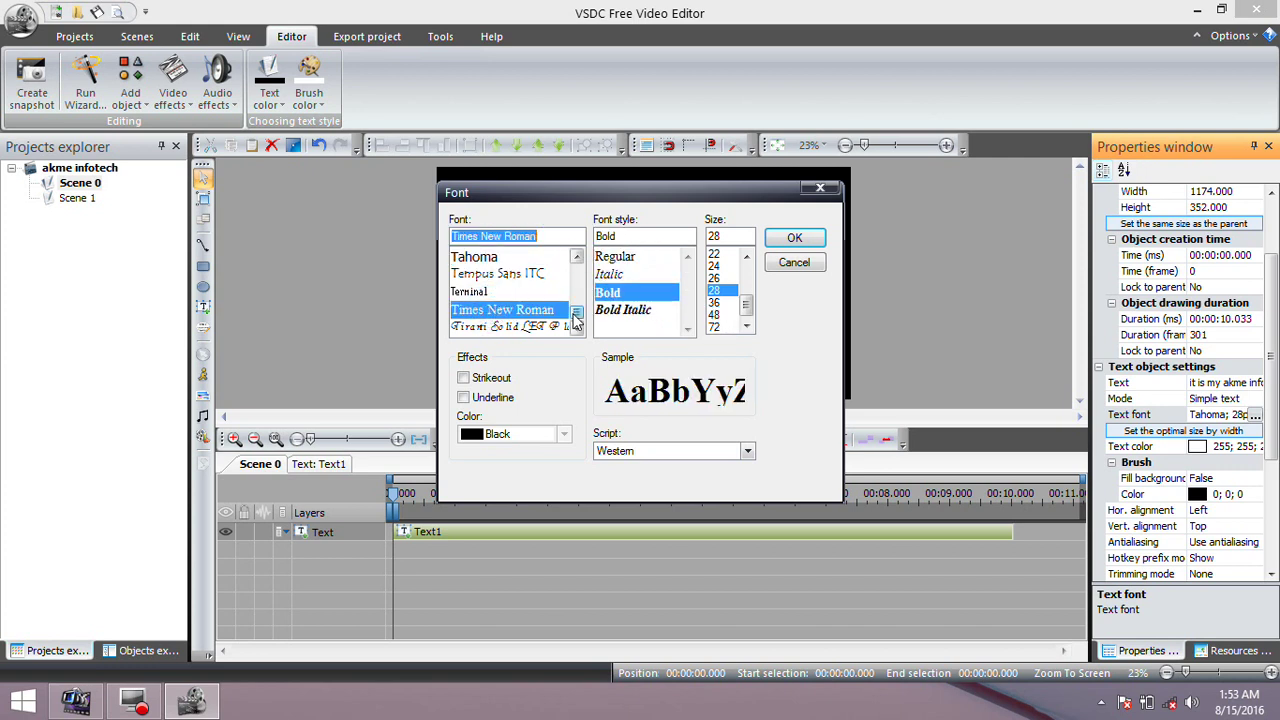
scroll(575, 320, "up", 6)
left_click(510, 276)
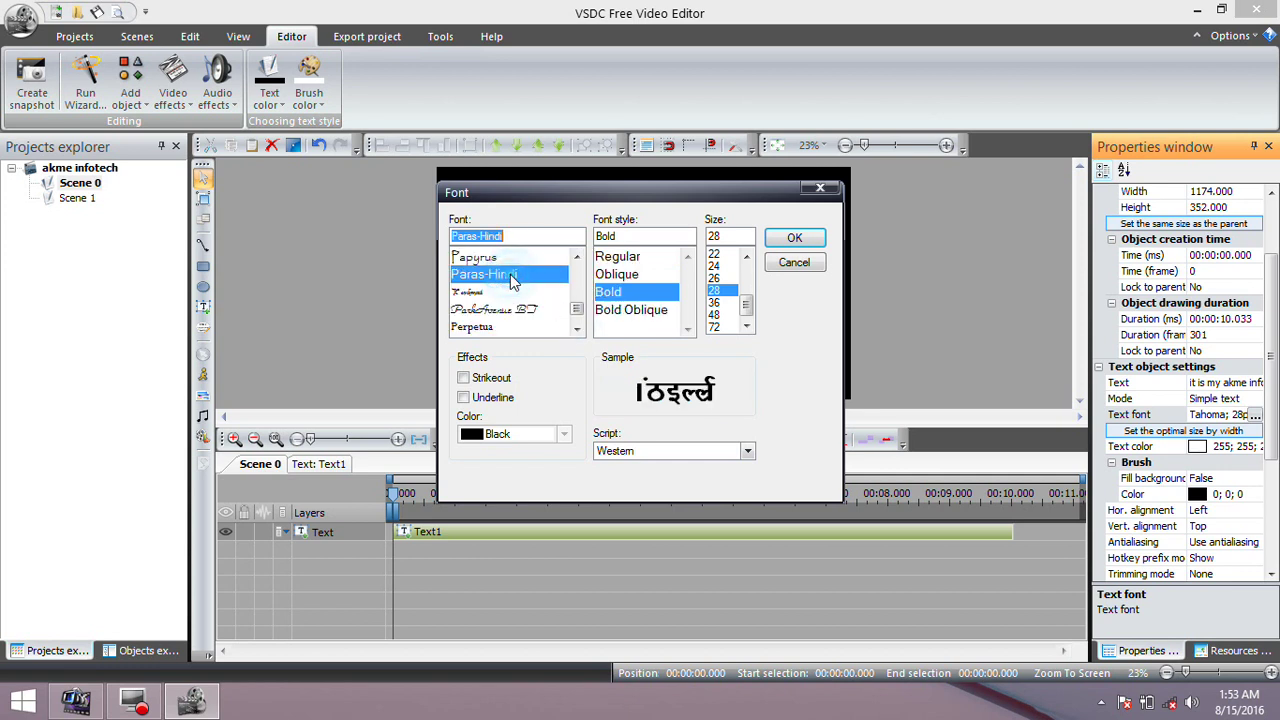
left_click(576, 258)
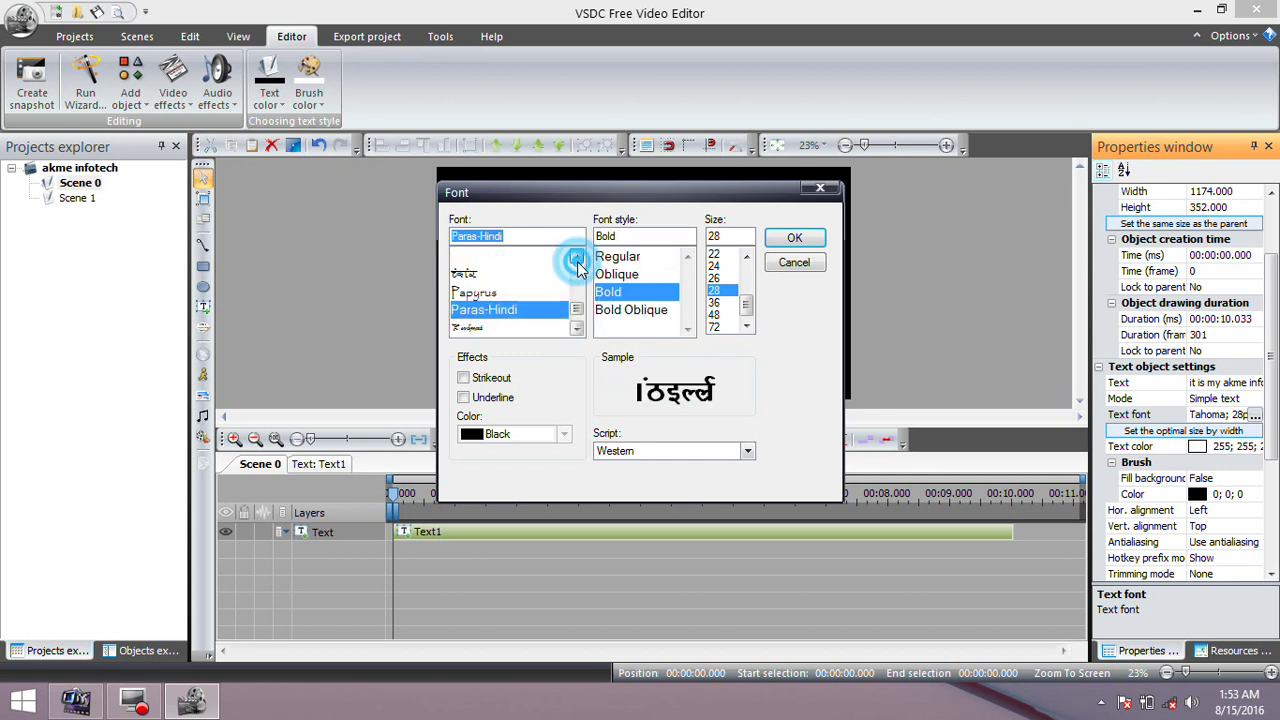
left_click(576, 258)
left_click(530, 276)
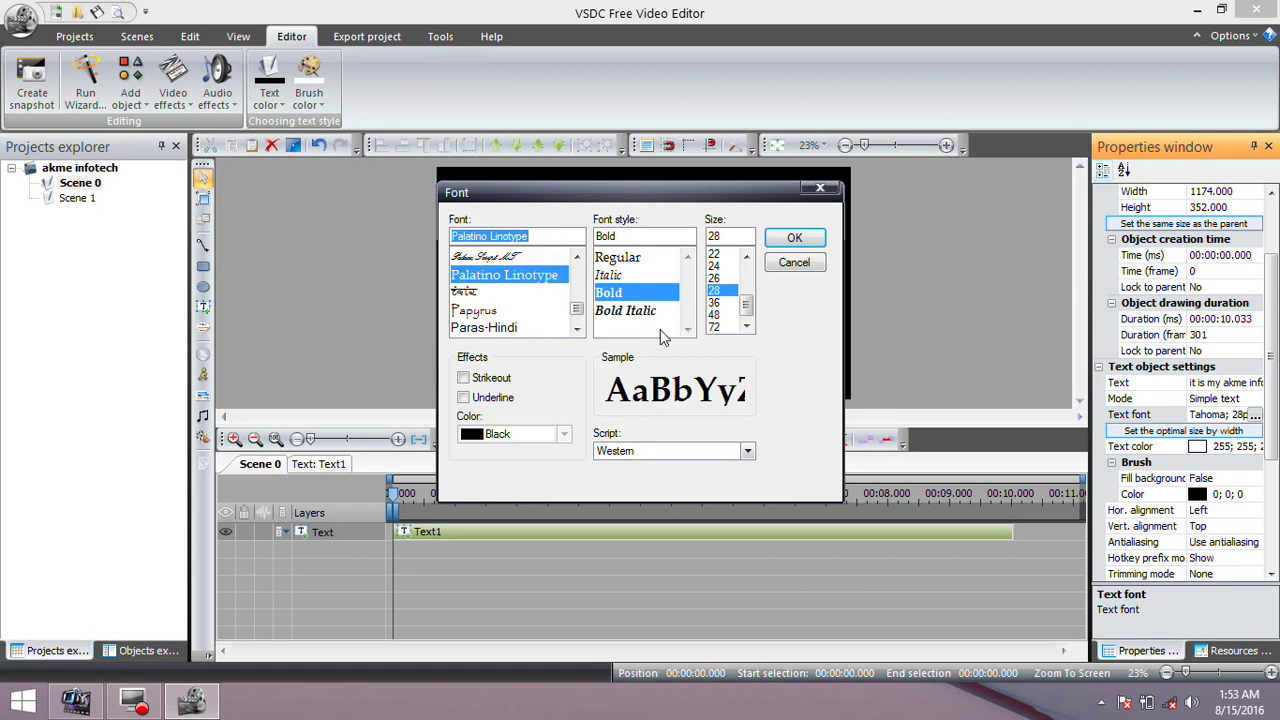
Step: Set the font size to 100 and apply the font settings with strikeout and underline left off
left_click(622, 259)
left_click(614, 294)
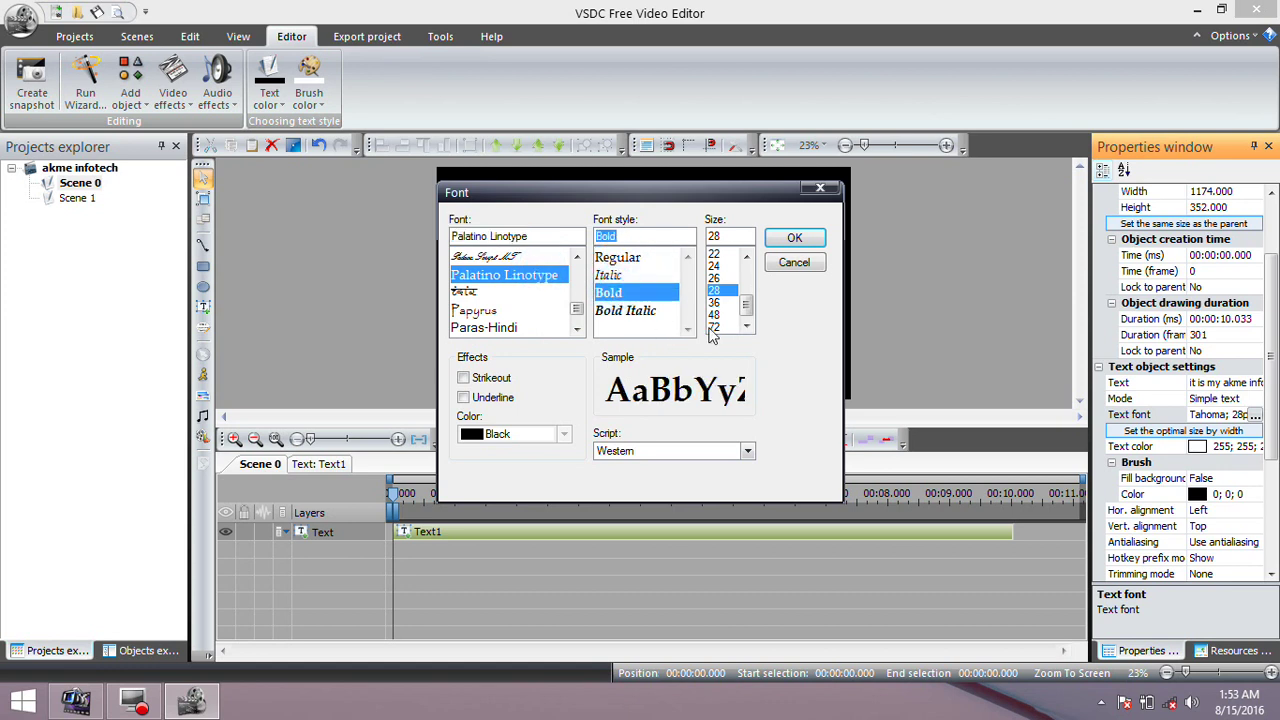
left_click(714, 328)
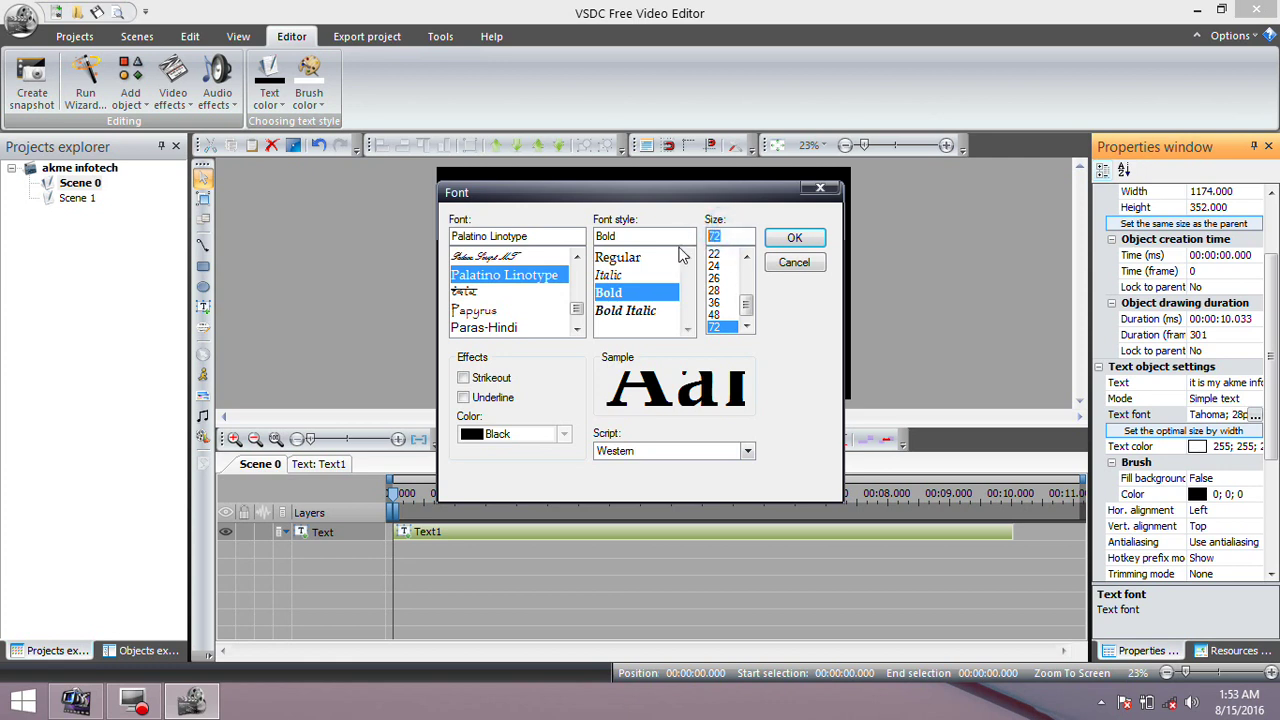
type("100")
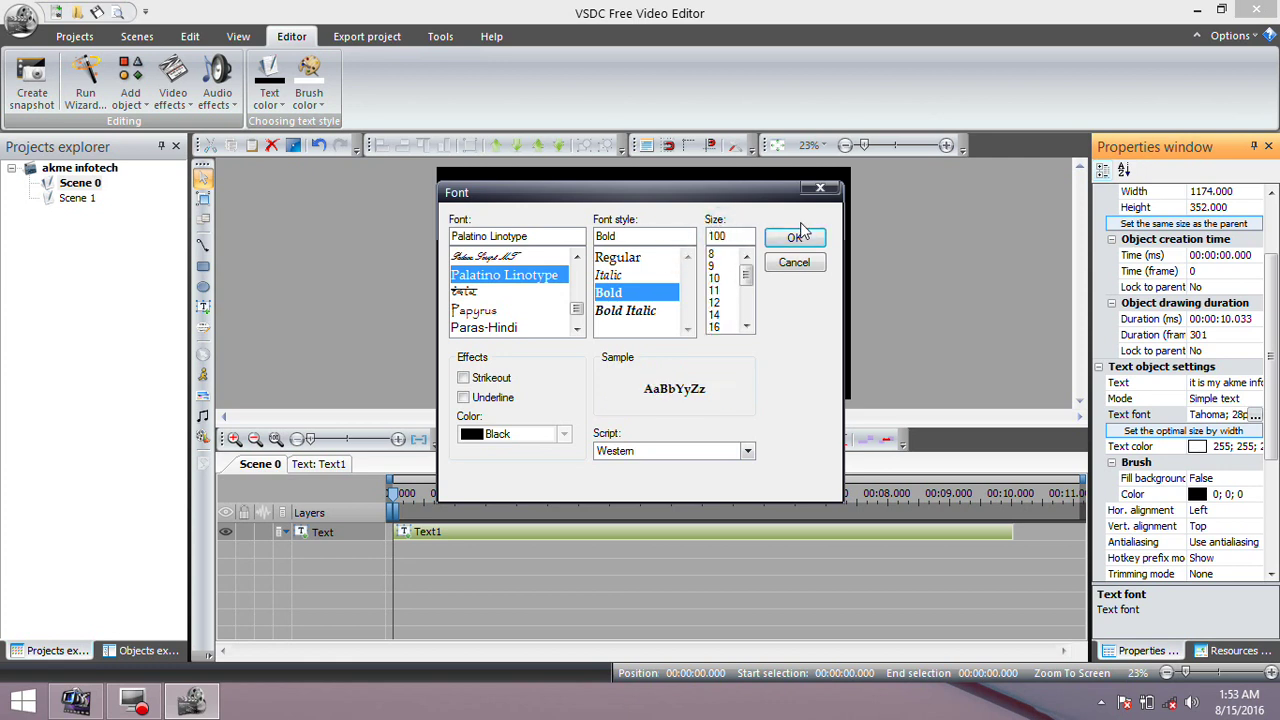
left_click(488, 382)
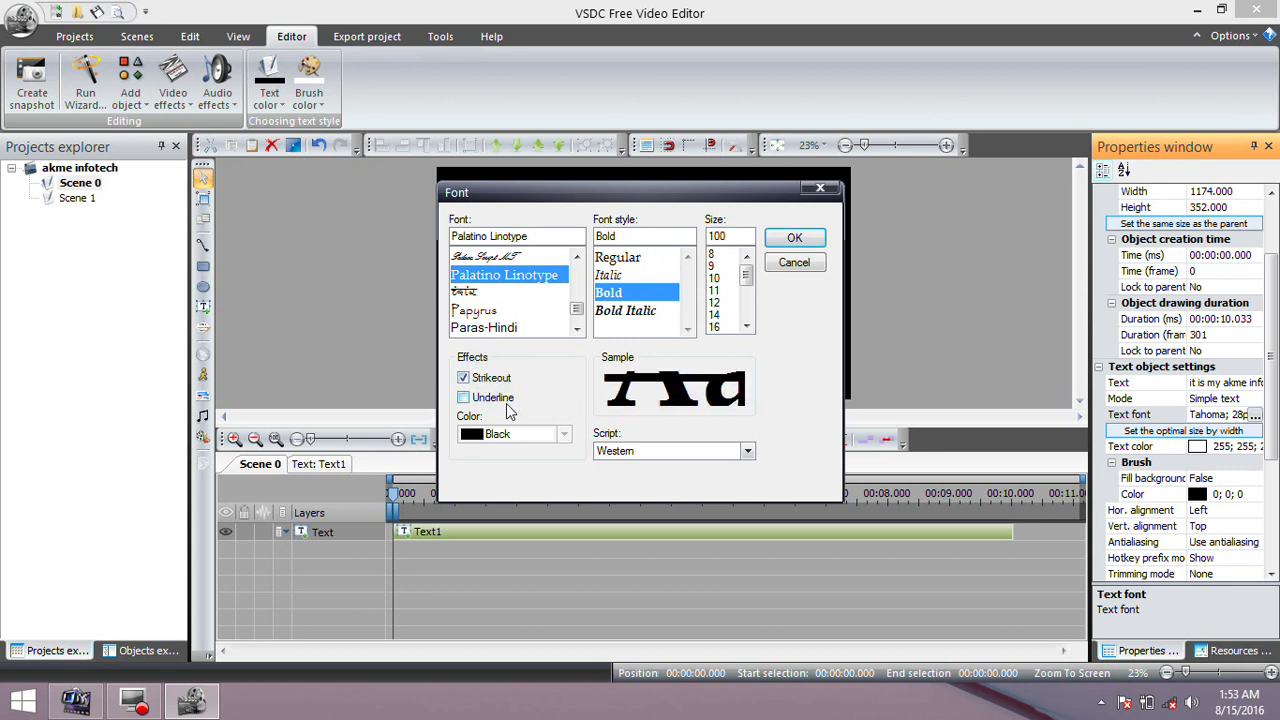
left_click(466, 380)
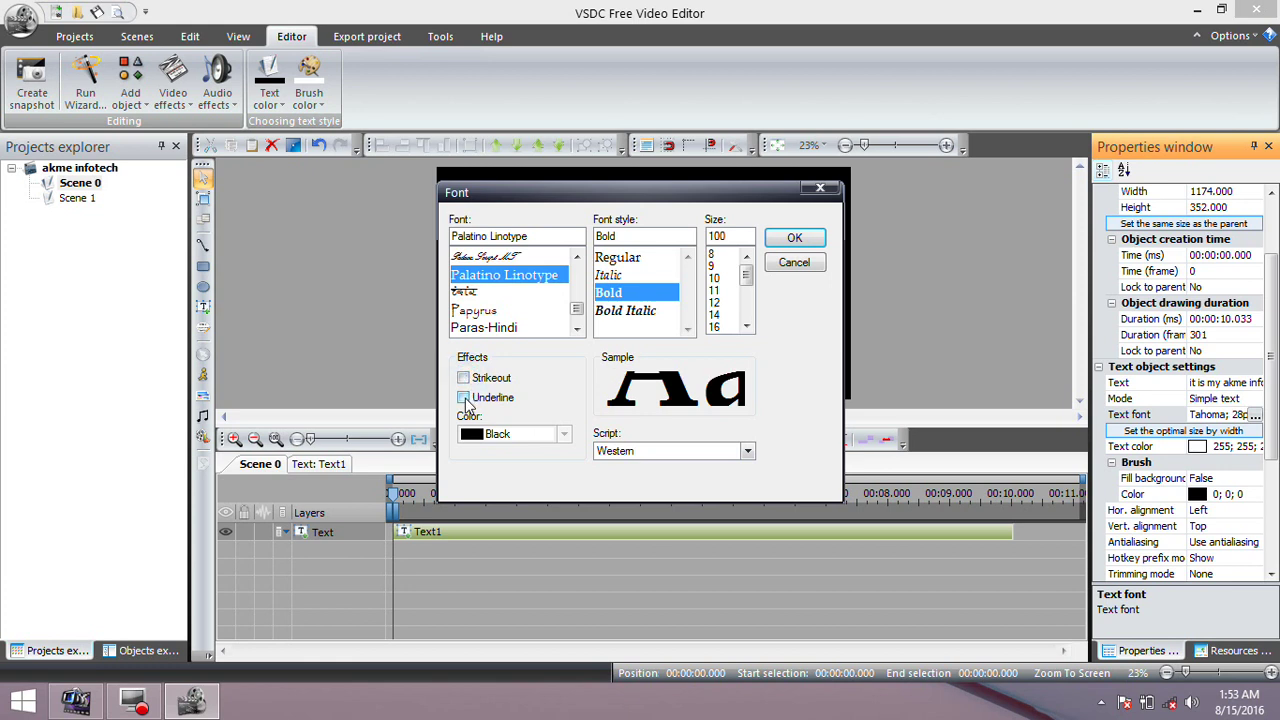
left_click(464, 398)
left_click(464, 398)
left_click(792, 237)
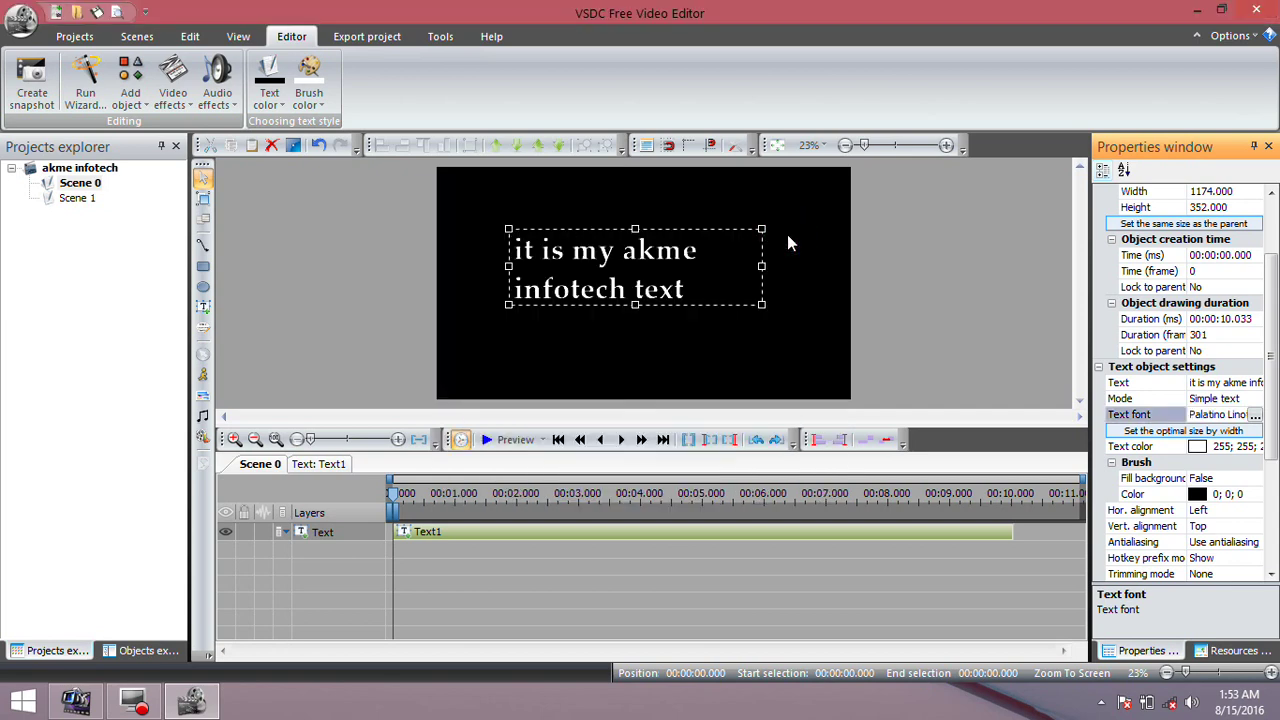
Step: Enlarge the text box to about 1822 by 600 so the text fits on one line, and center it horizontally in the frame
left_click_drag(760, 304, 829, 357)
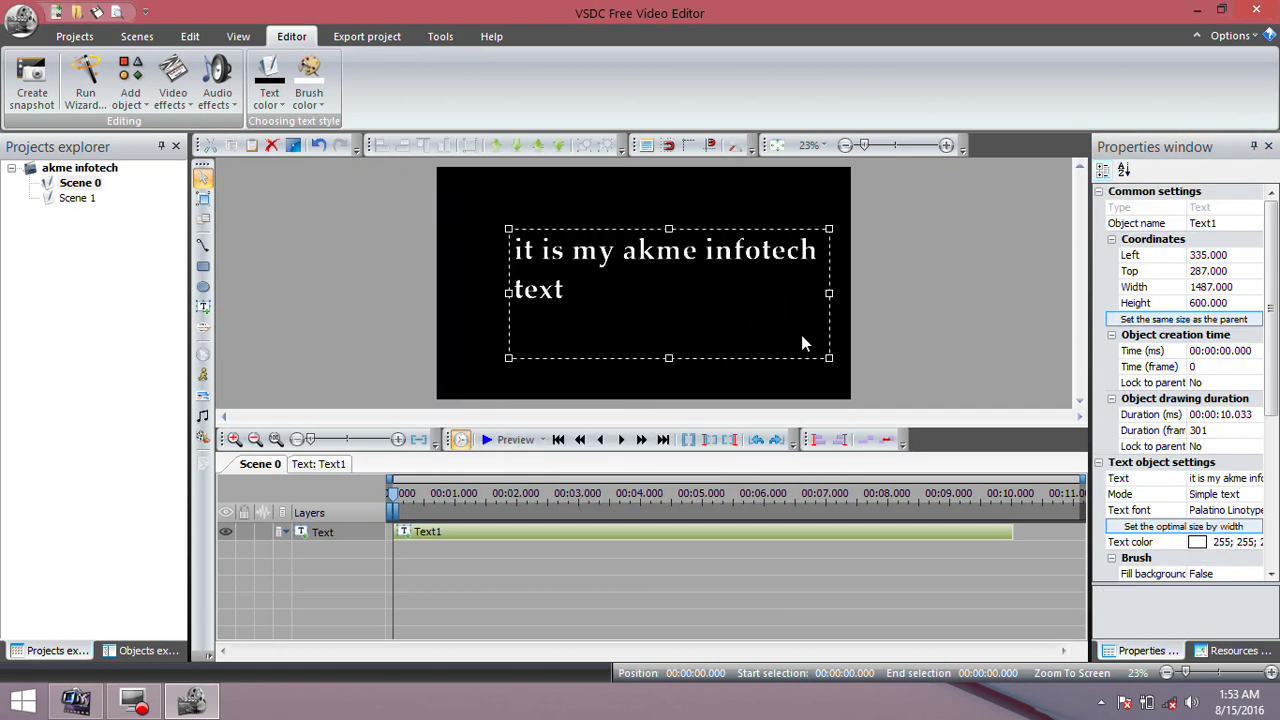
left_click_drag(770, 315, 866, 274)
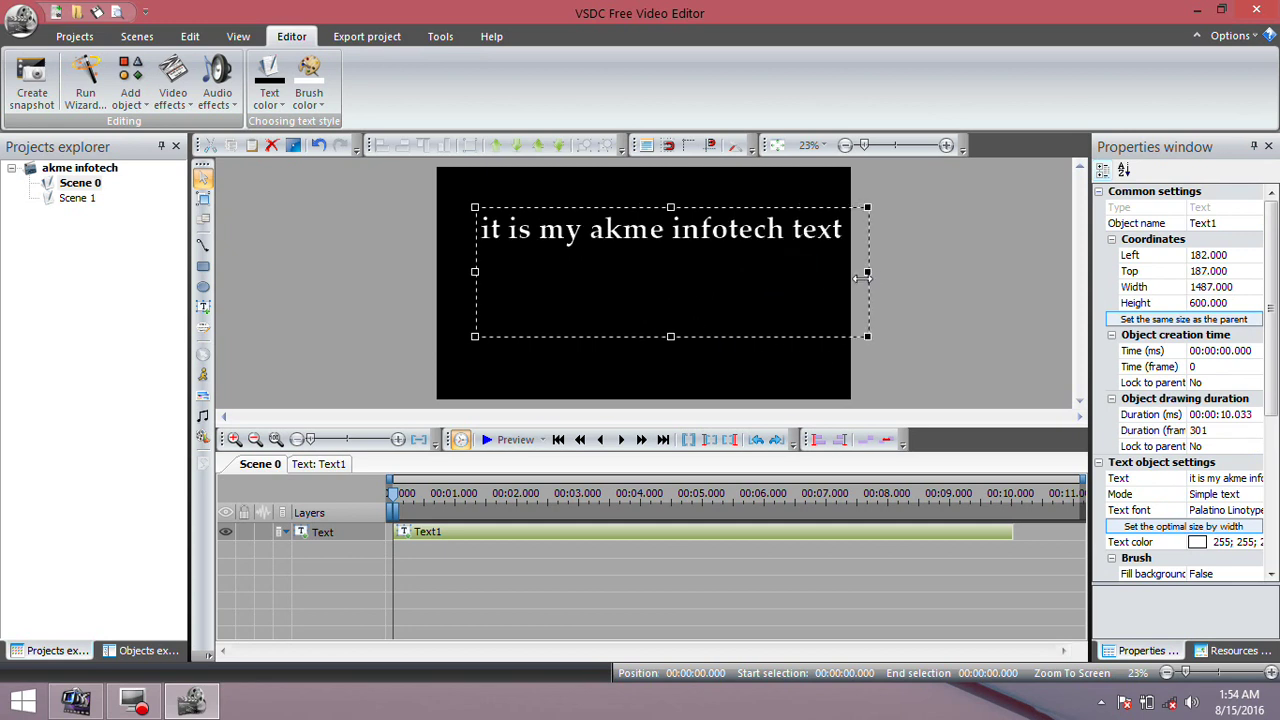
left_click_drag(750, 280, 727, 258)
left_click(727, 258)
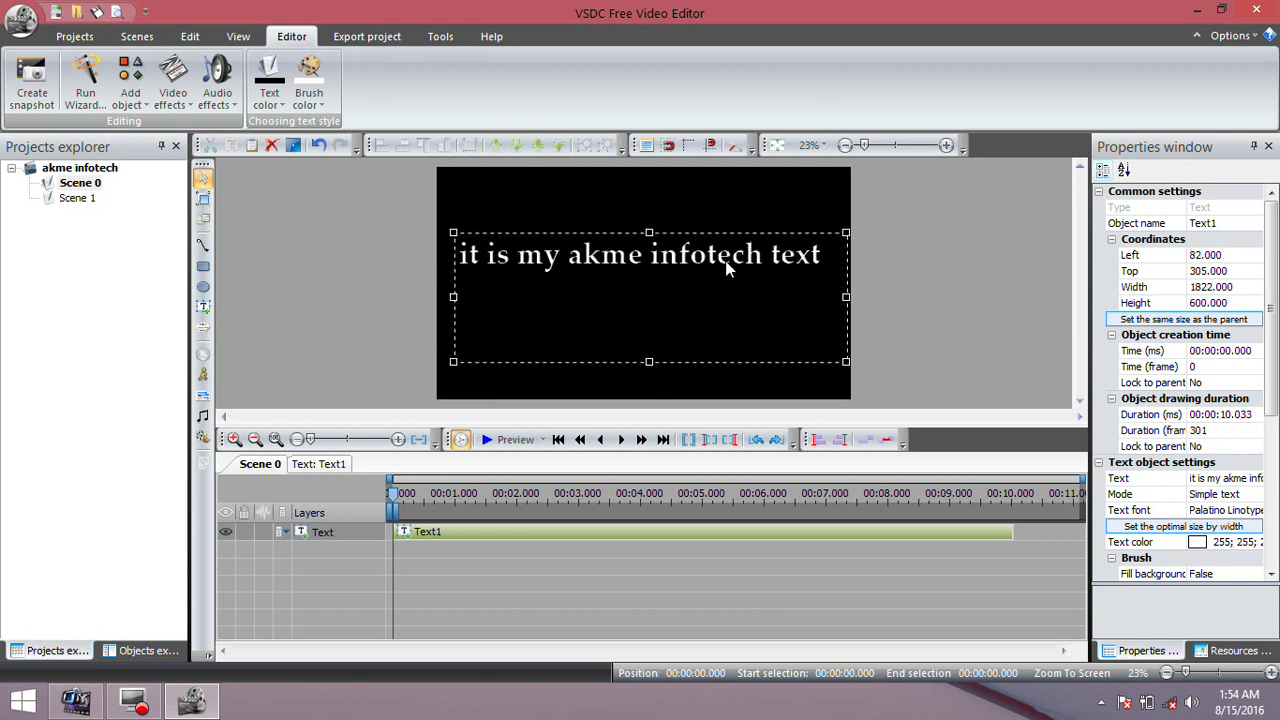
Step: Open the text object's own timeline for editing
left_click(445, 532)
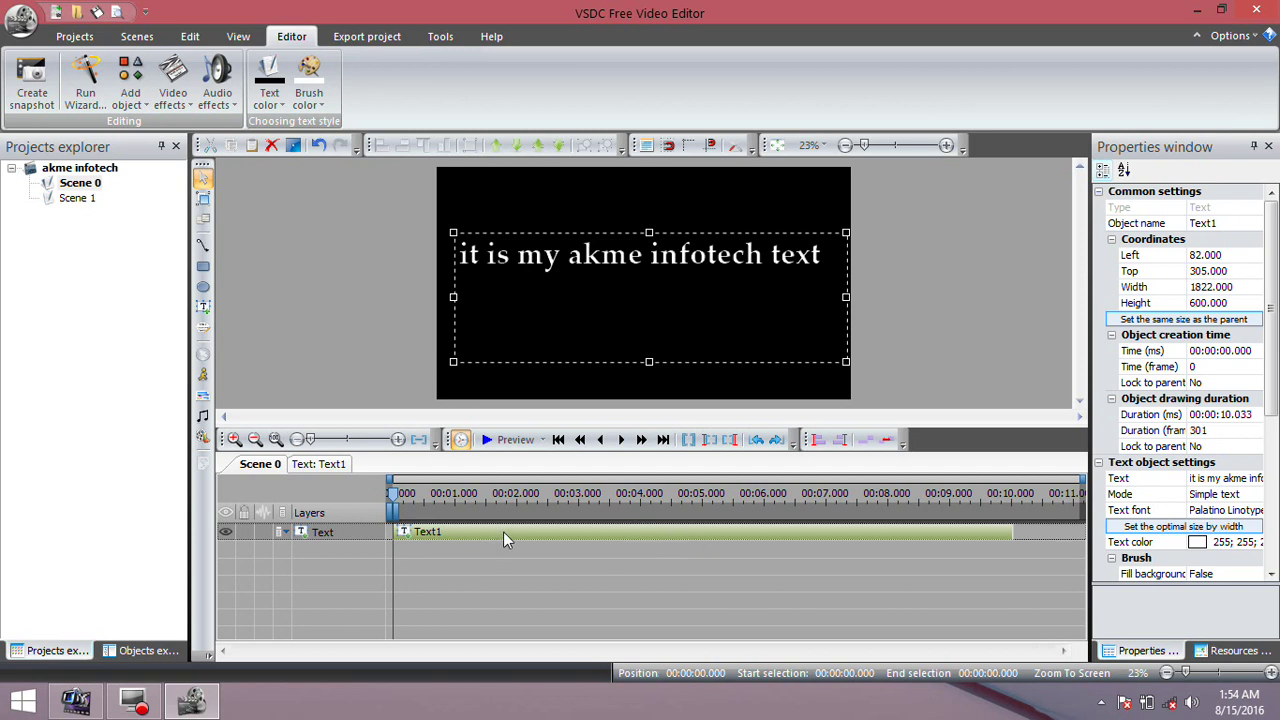
left_click(503, 537)
double_click(520, 538)
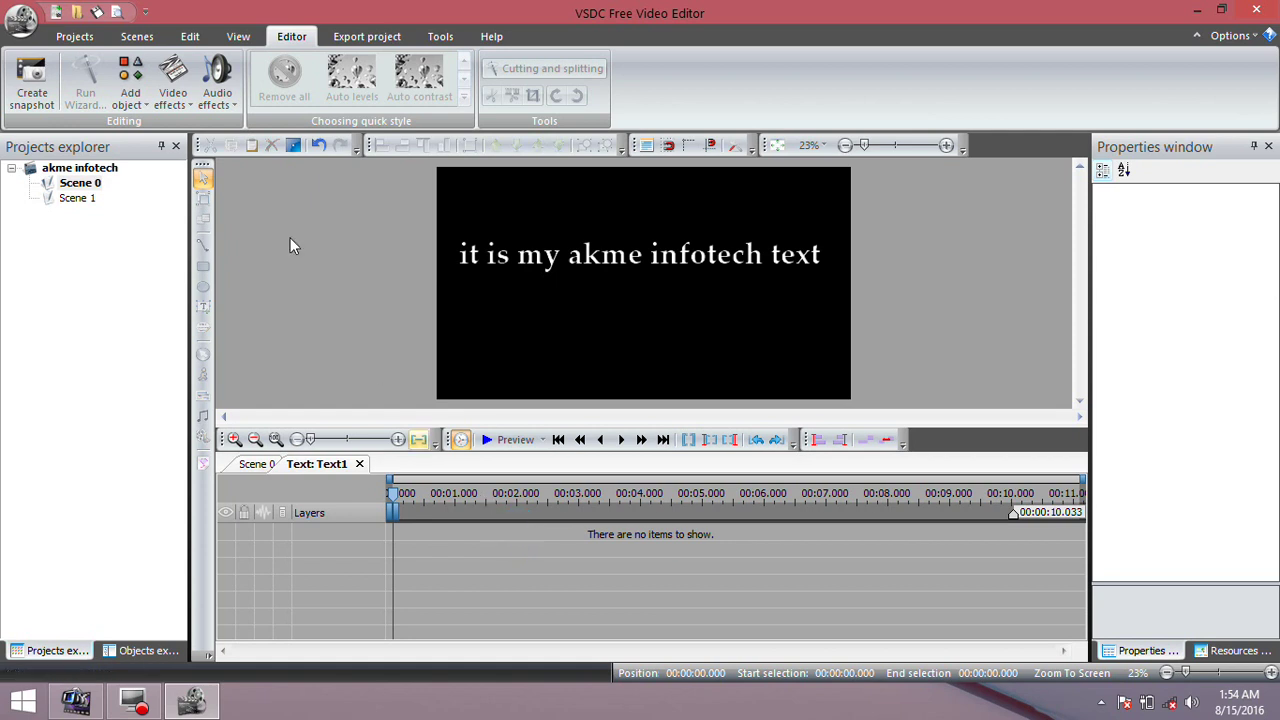
Step: Add a Fire special effect to the text for the whole parent duration and preview the scene
left_click(180, 90)
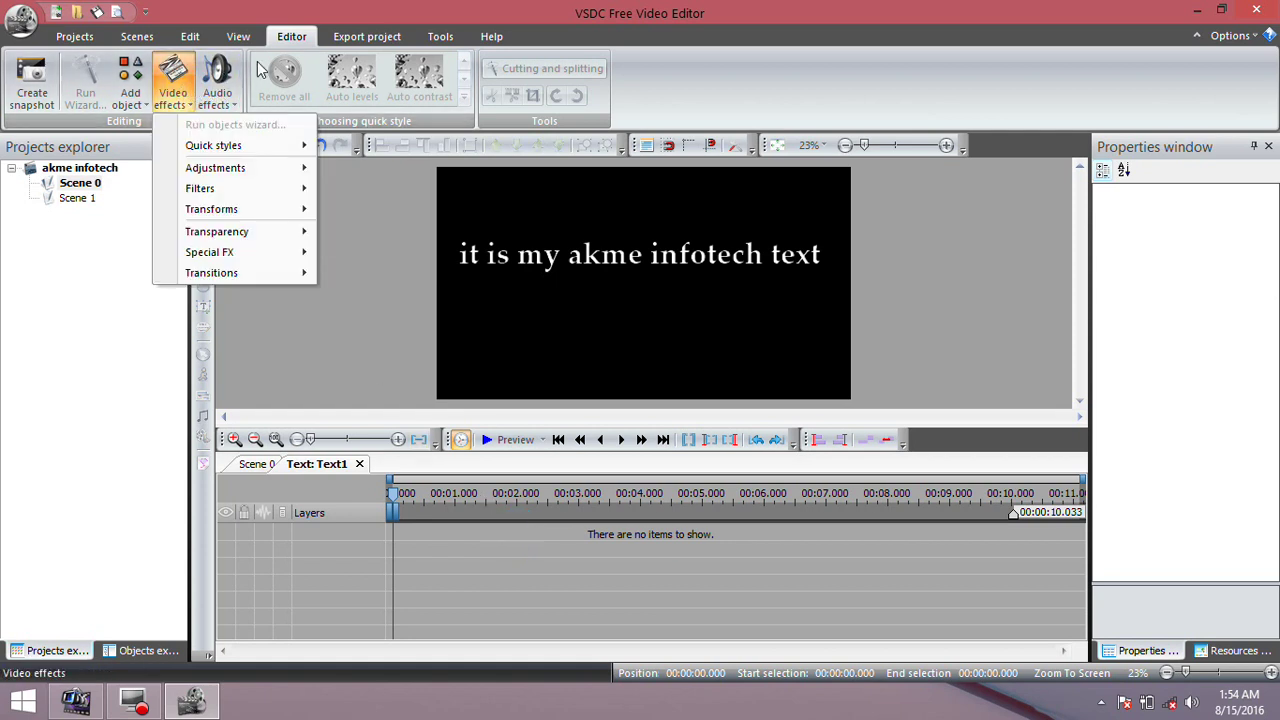
left_click(296, 40)
left_click(172, 90)
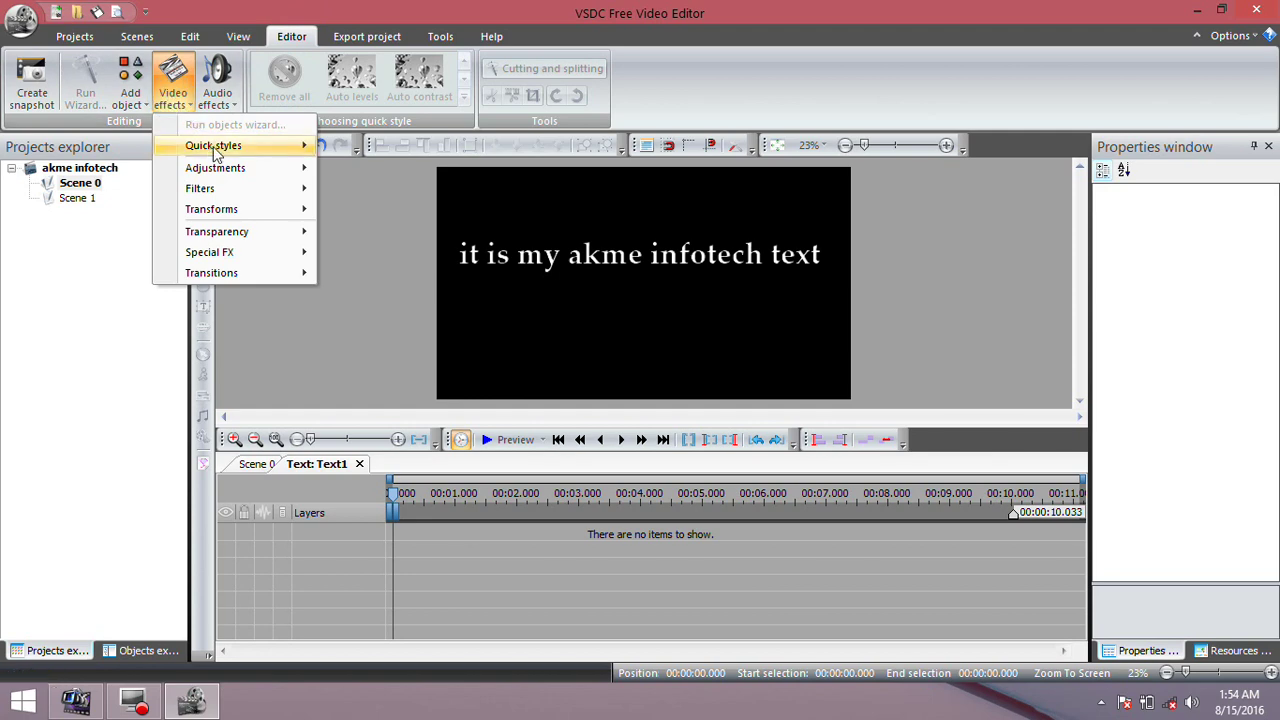
mouse_move(220, 175)
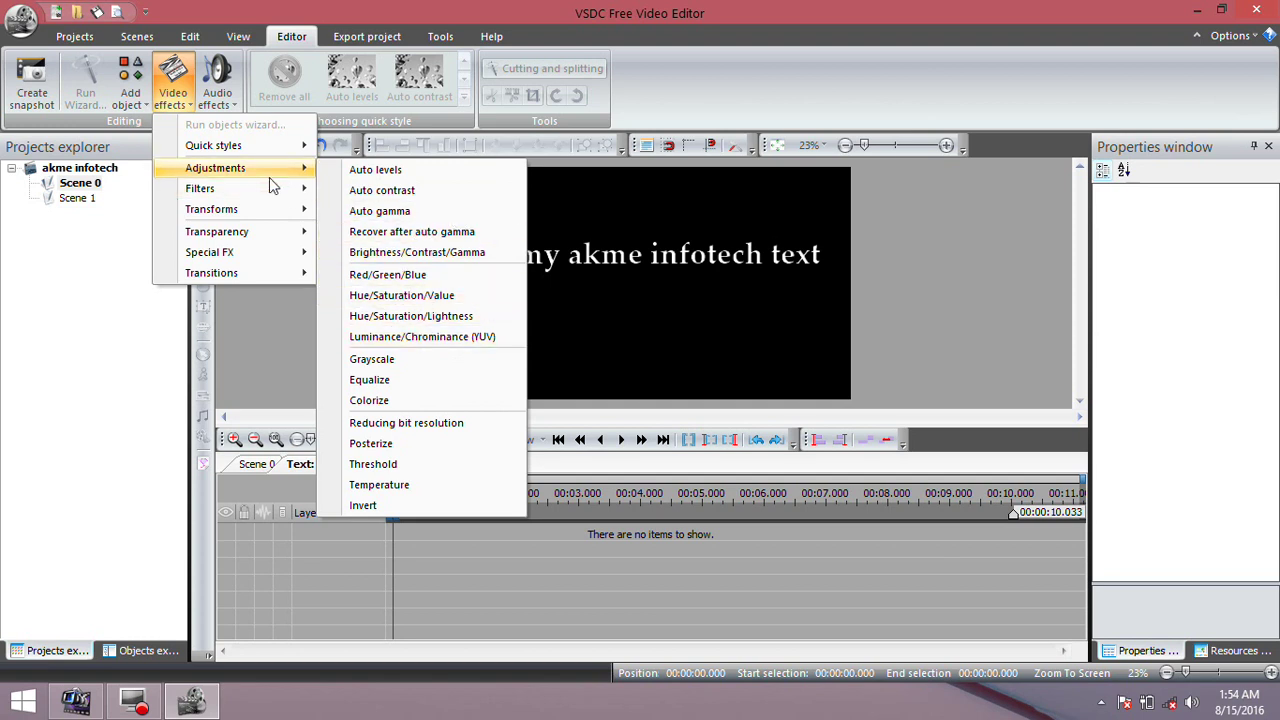
mouse_move(259, 186)
mouse_move(274, 252)
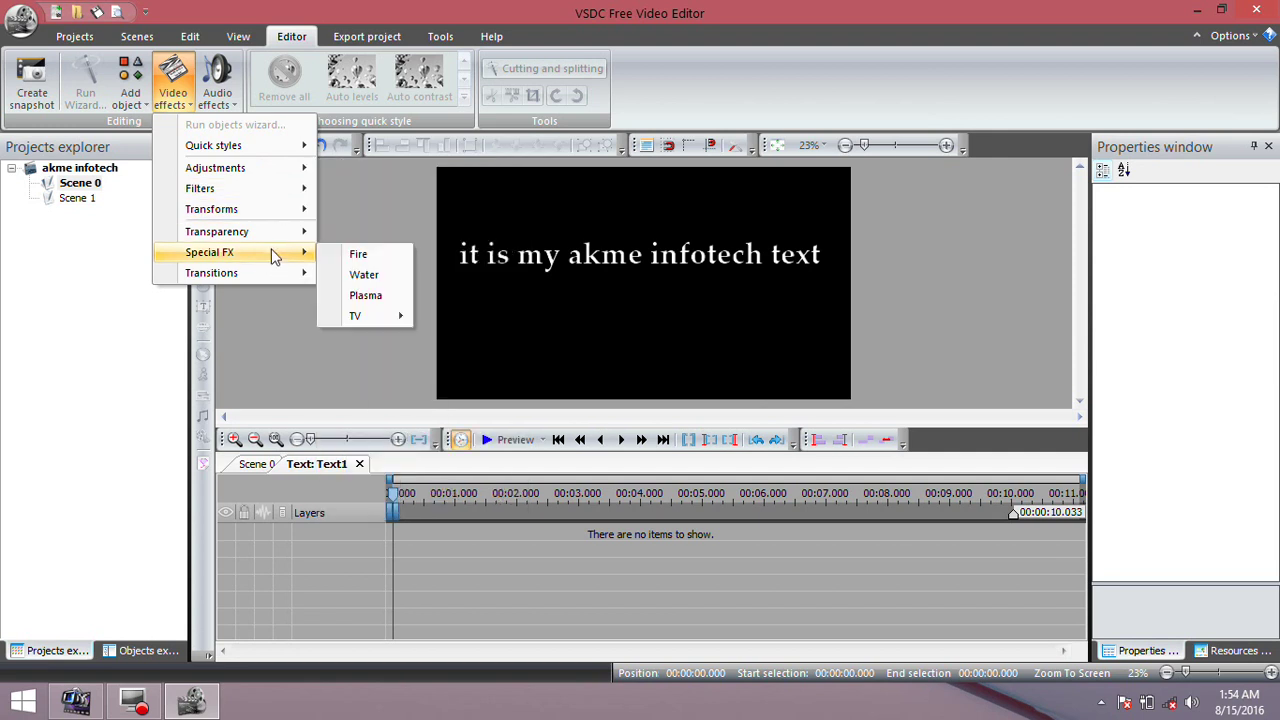
left_click(357, 256)
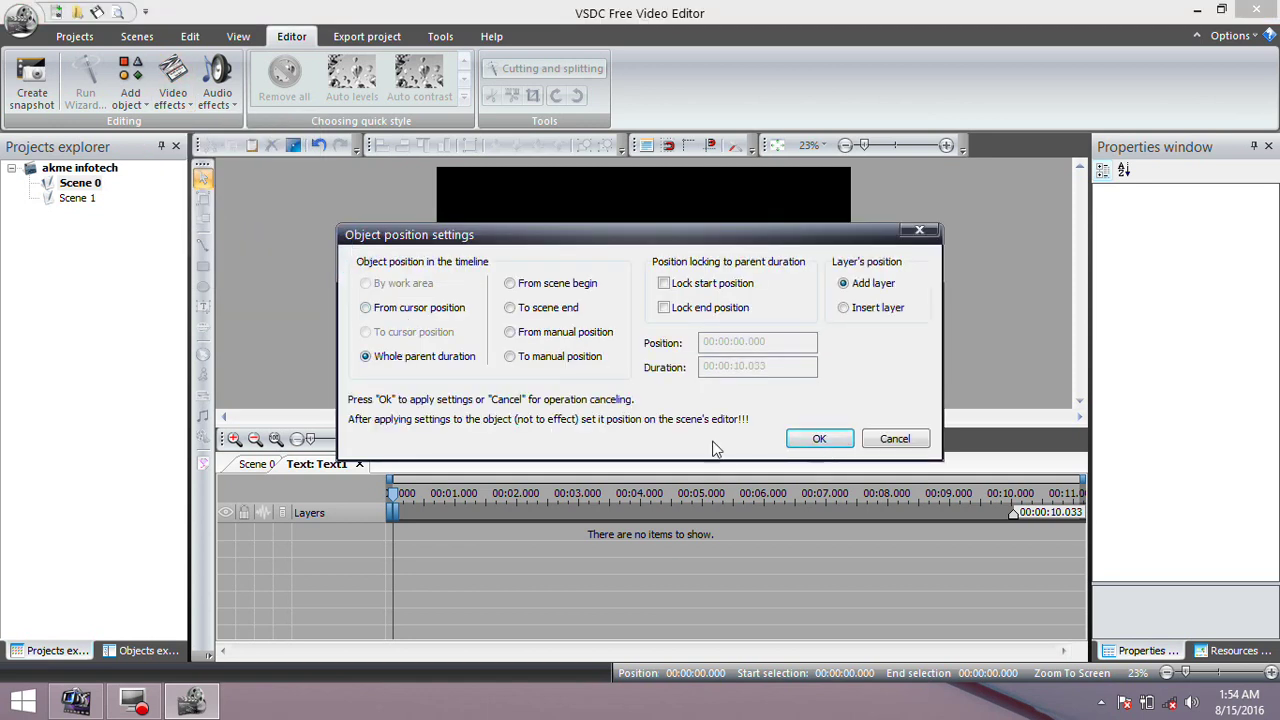
left_click(816, 442)
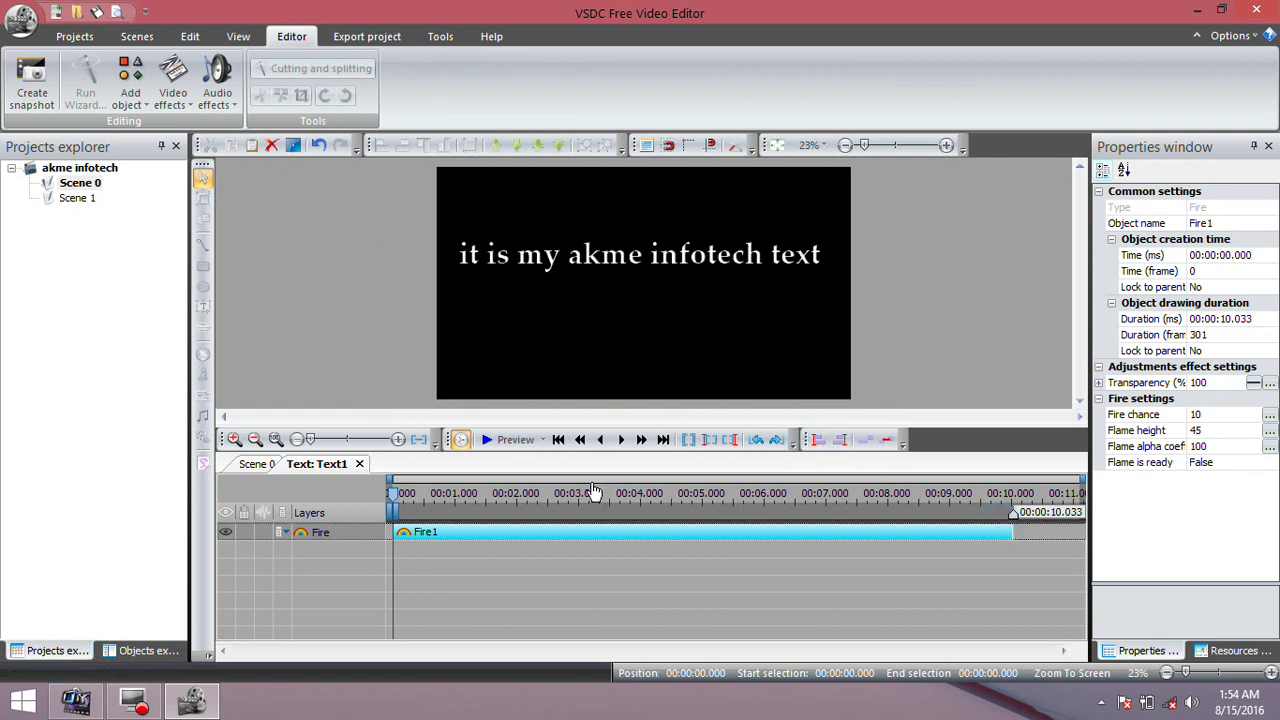
left_click(516, 442)
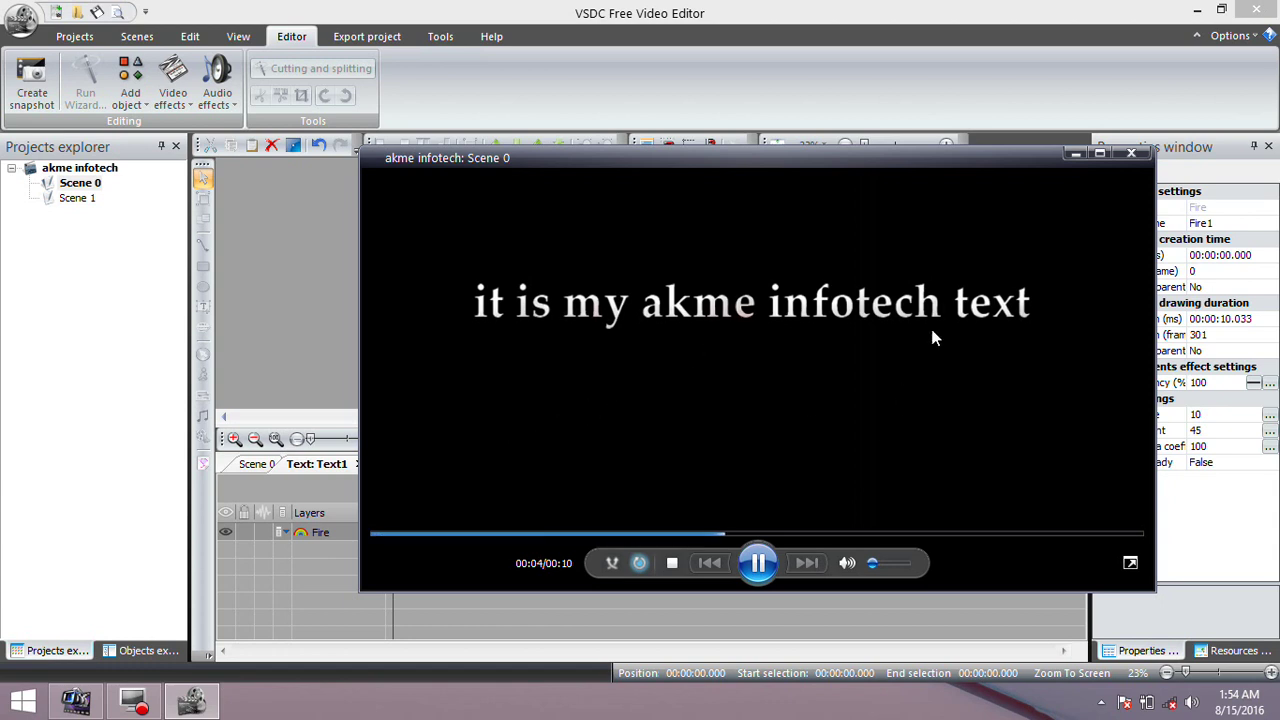
left_click(1131, 155)
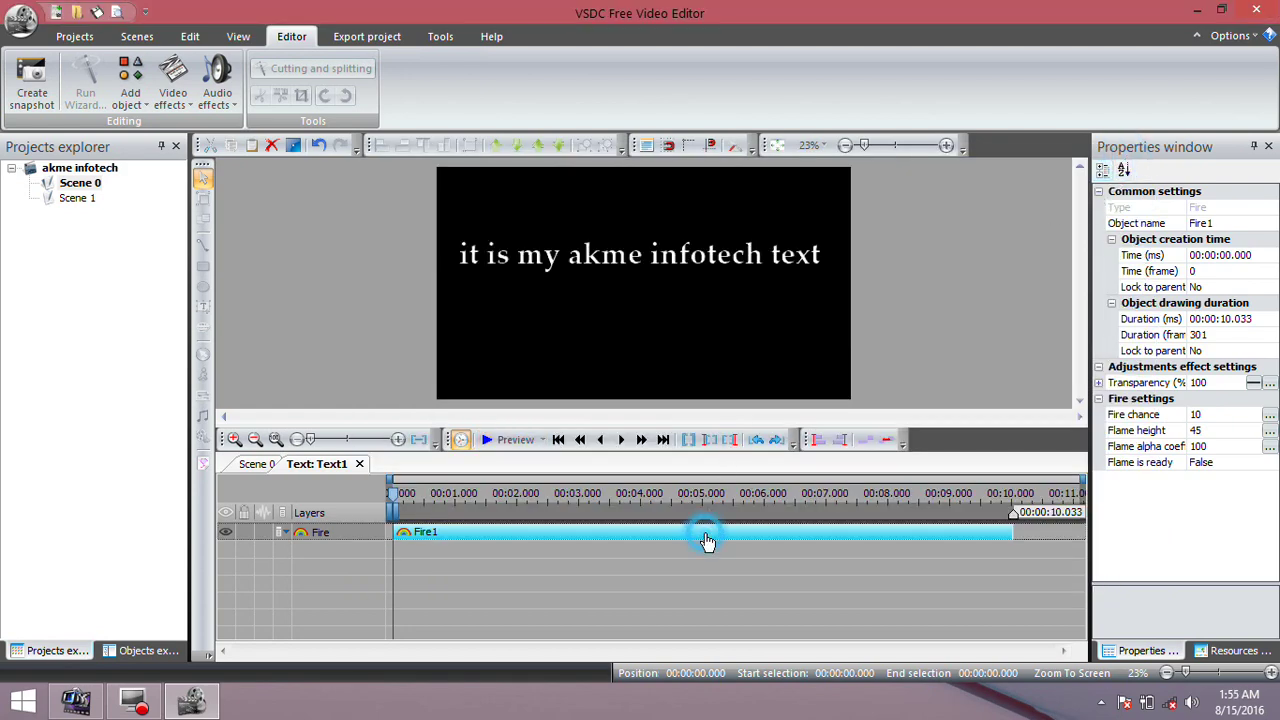
Step: Return to the Scene 0 timeline and reduce the text box height to about 196, with its top at about 321
left_click(740, 252)
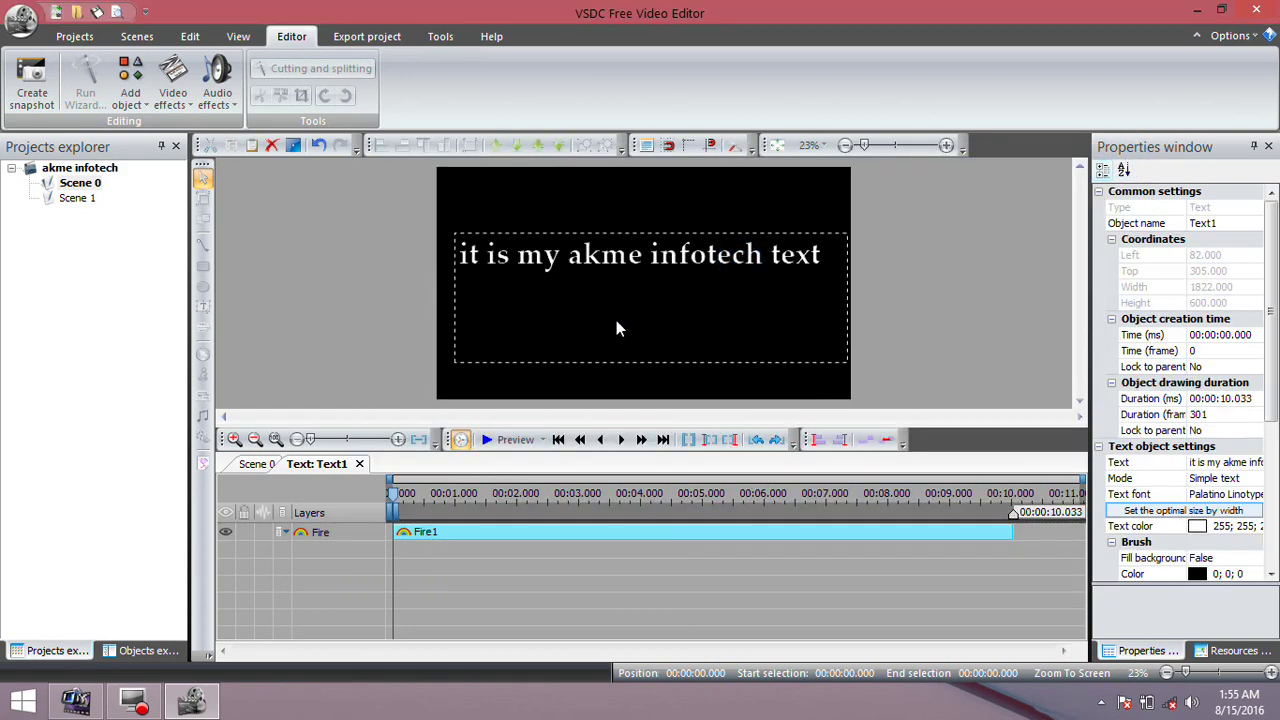
left_click(262, 465)
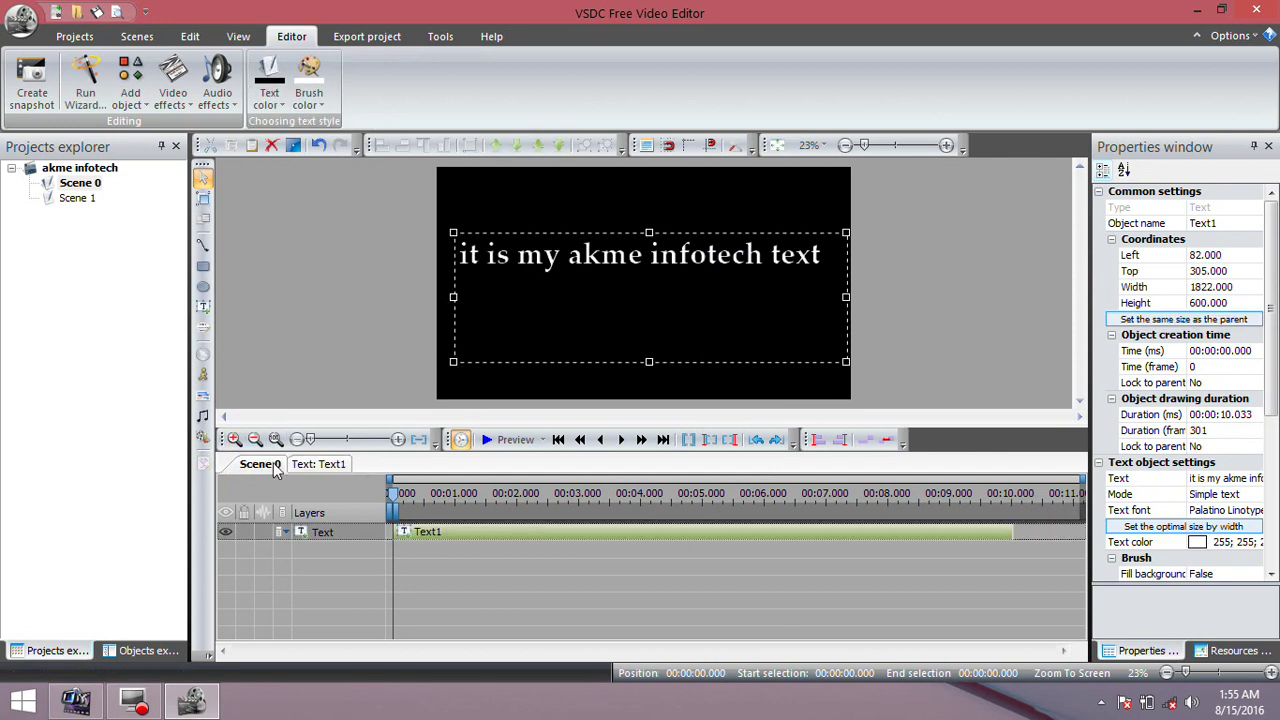
left_click_drag(651, 357, 680, 262)
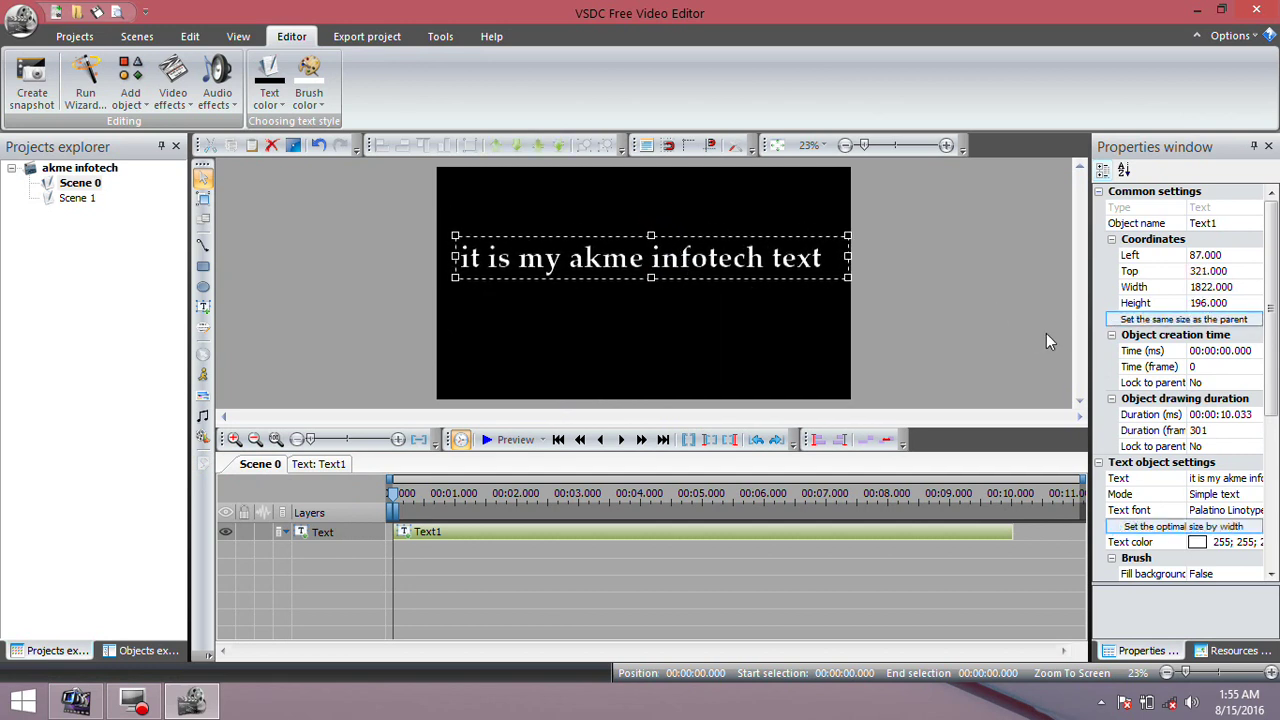
Step: Reopen the text object's timeline, set the Fire effect's flame height to 65, and preview the scene
double_click(459, 538)
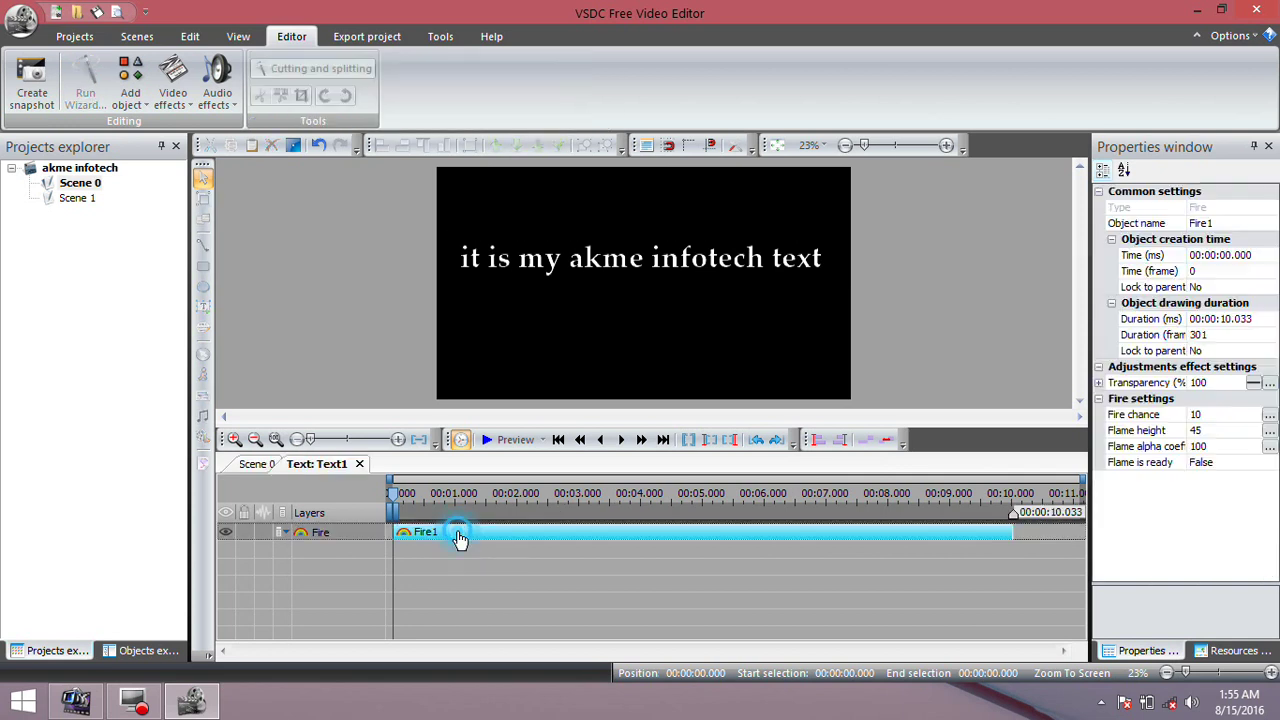
left_click(1250, 430)
left_click(1227, 431)
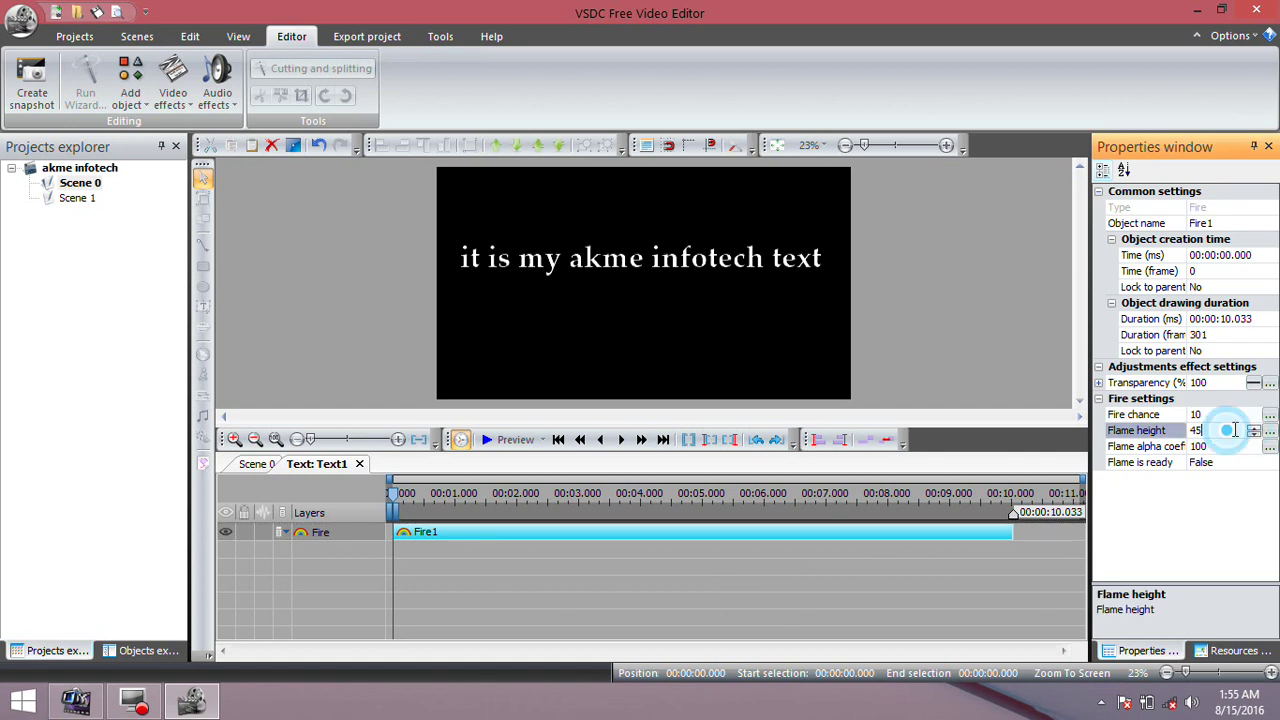
left_click(1253, 427)
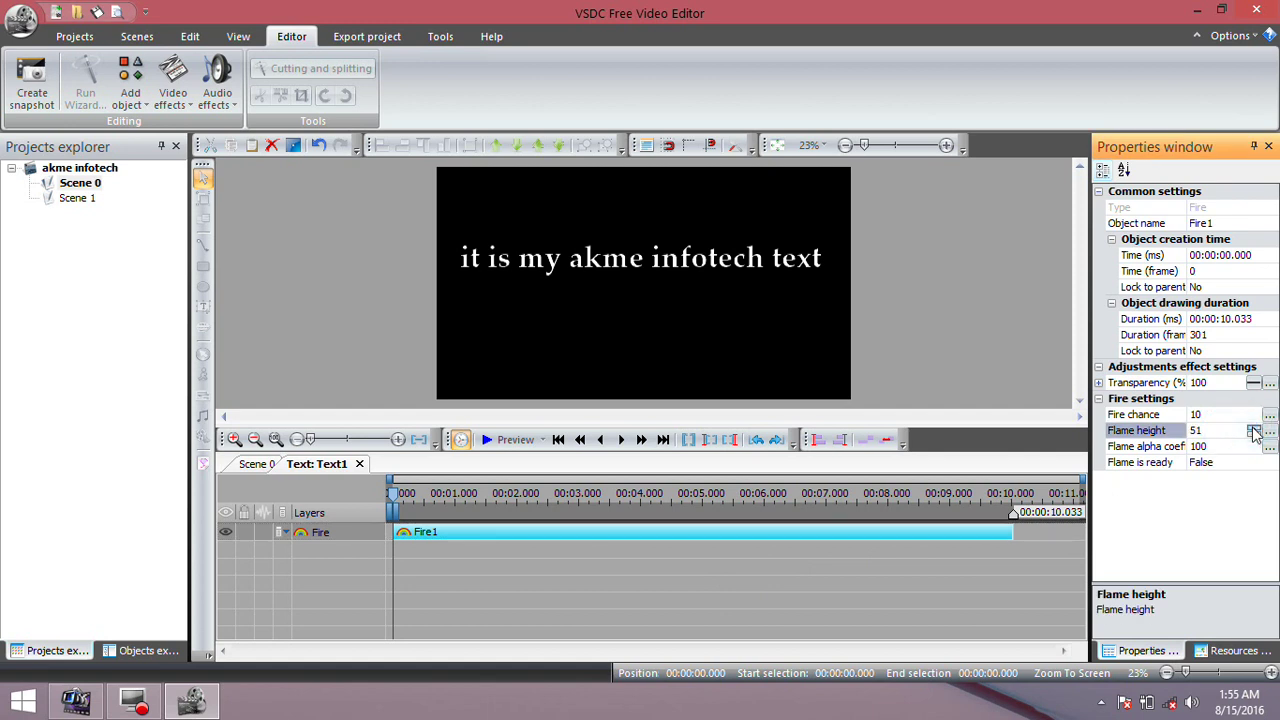
left_click(1253, 427)
left_click(510, 441)
Step: Delete the Fire effect and add a Water special effect for the whole parent duration
left_click(453, 534)
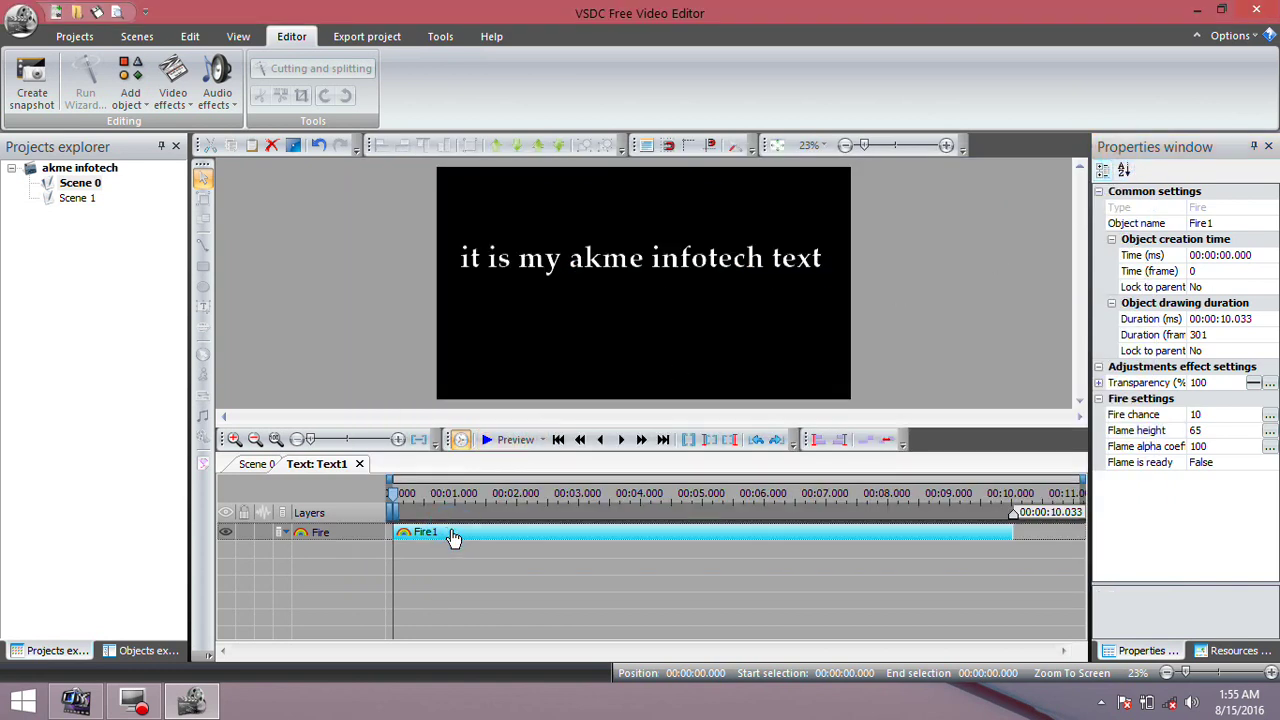
key("Delete")
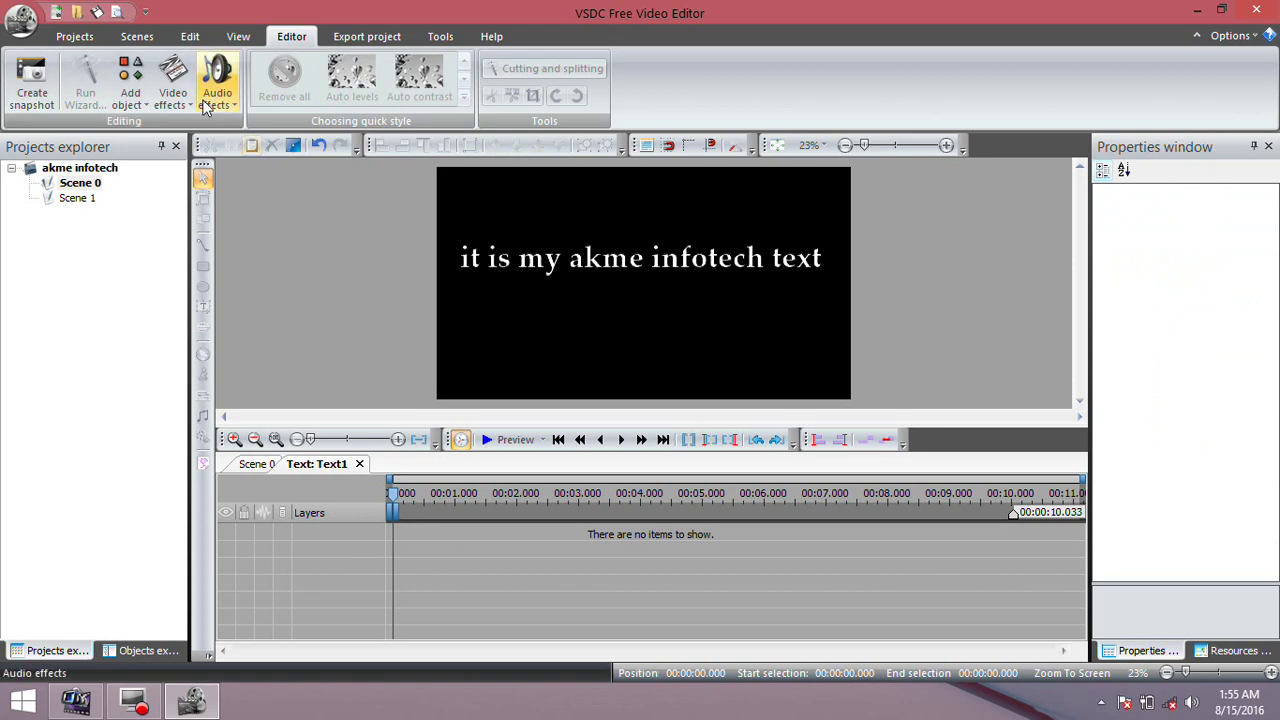
left_click(172, 78)
mouse_move(258, 261)
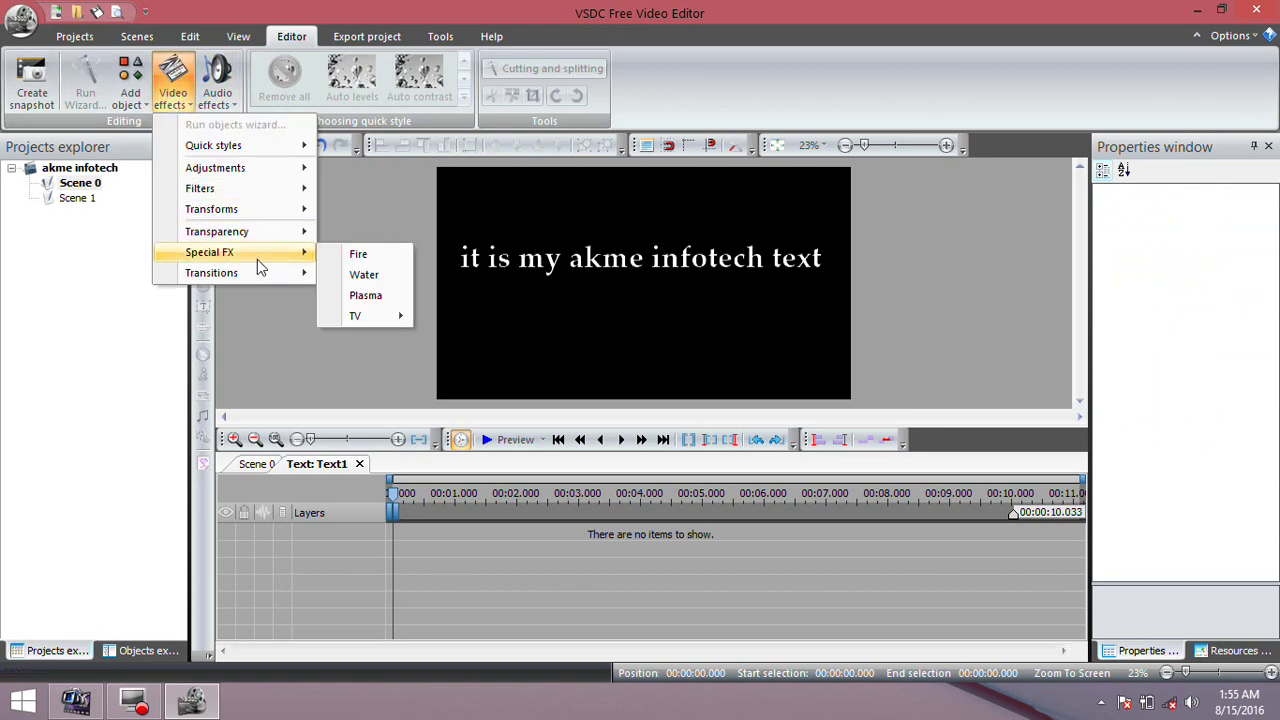
left_click(368, 277)
left_click(819, 439)
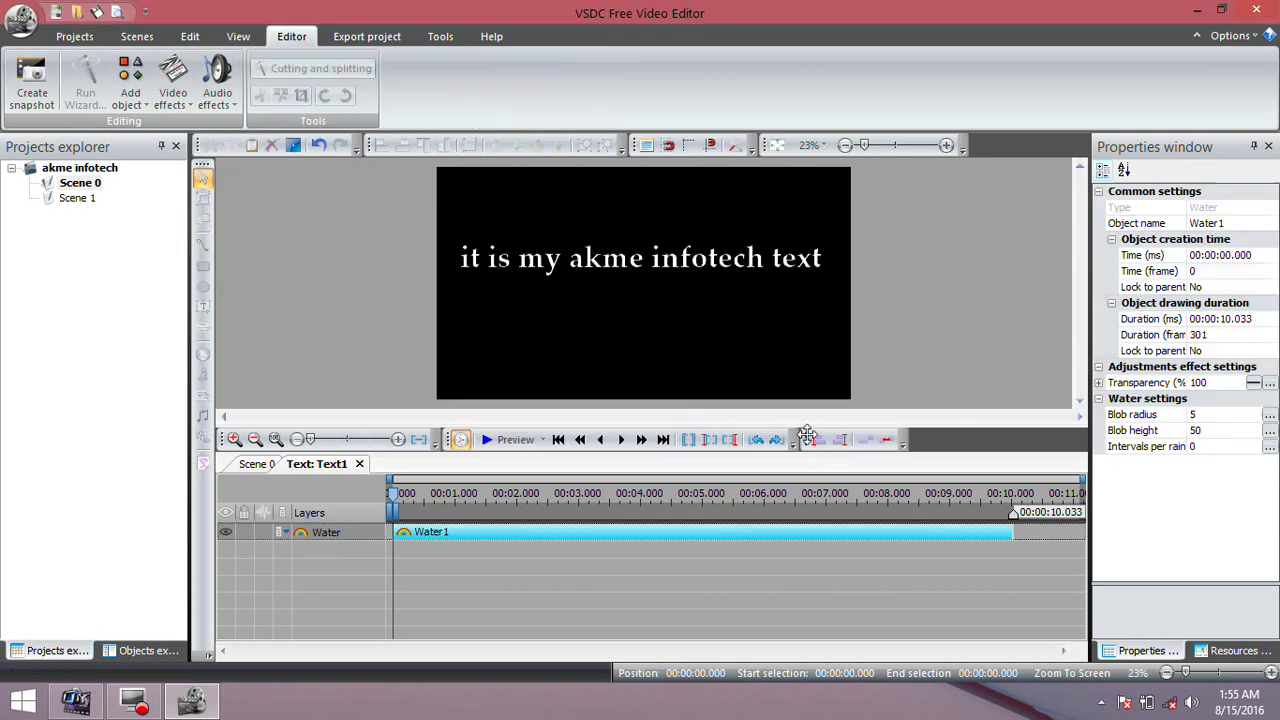
Step: Preview the scene with the Water effect and delete that effect from the text object's timeline
left_click(525, 437)
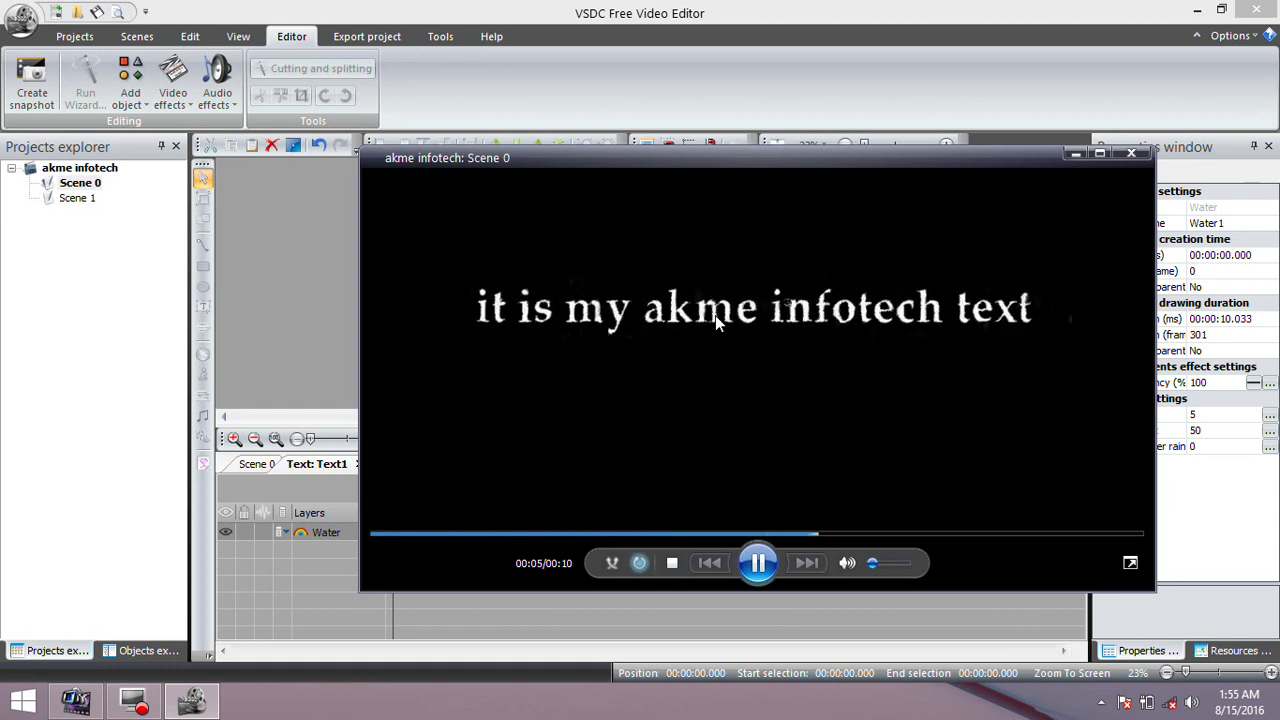
left_click(1131, 154)
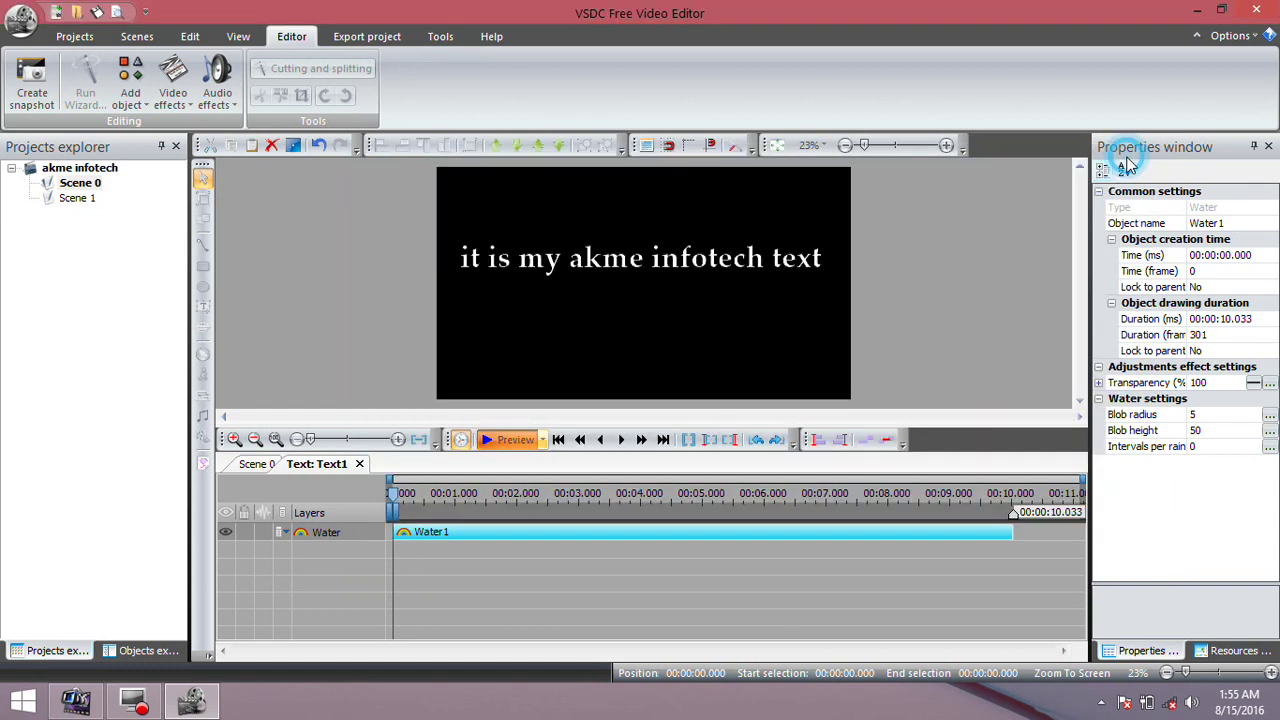
key("Delete")
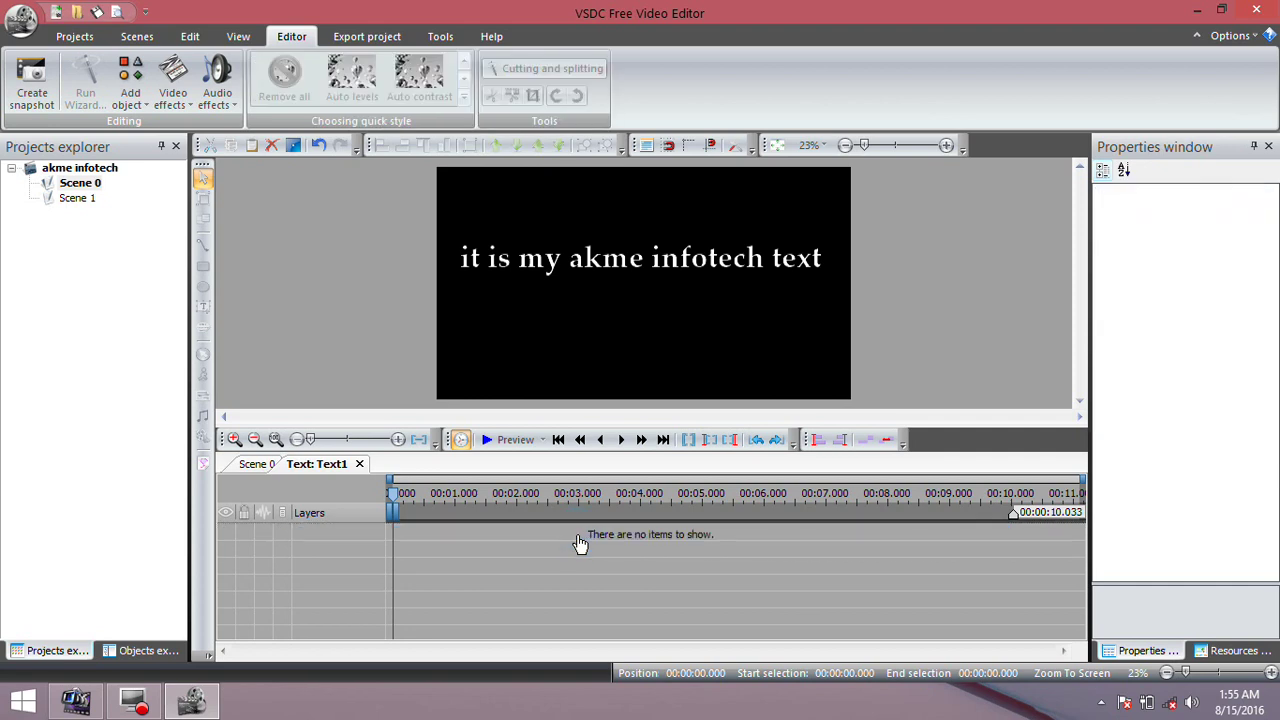
Step: Add a Plasma special effect to the text for the whole parent duration
left_click(172, 85)
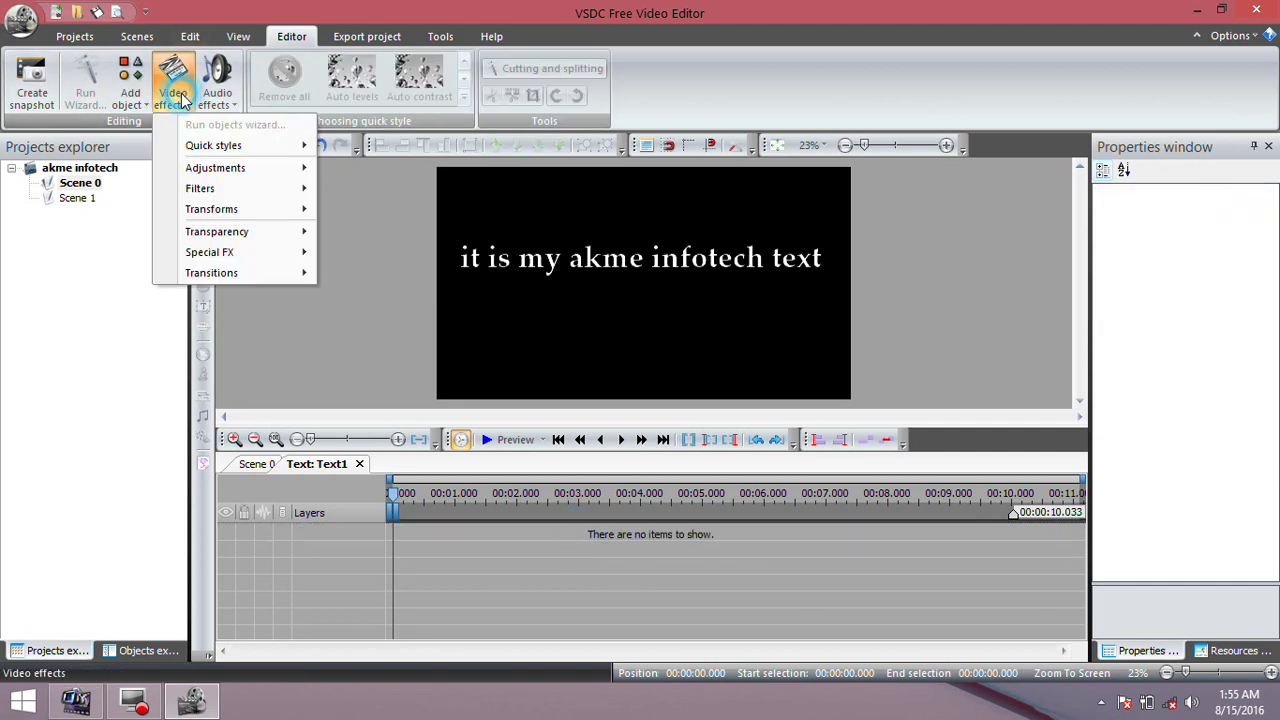
left_click(277, 253)
left_click(365, 295)
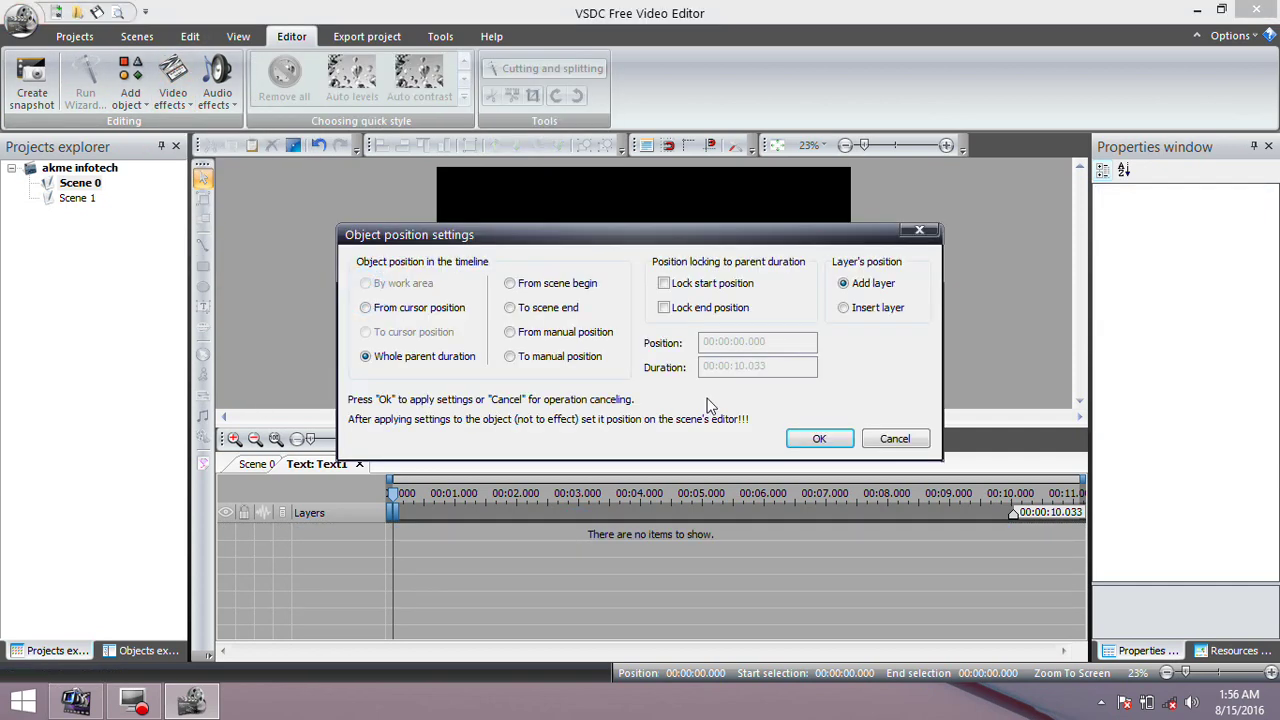
left_click(815, 442)
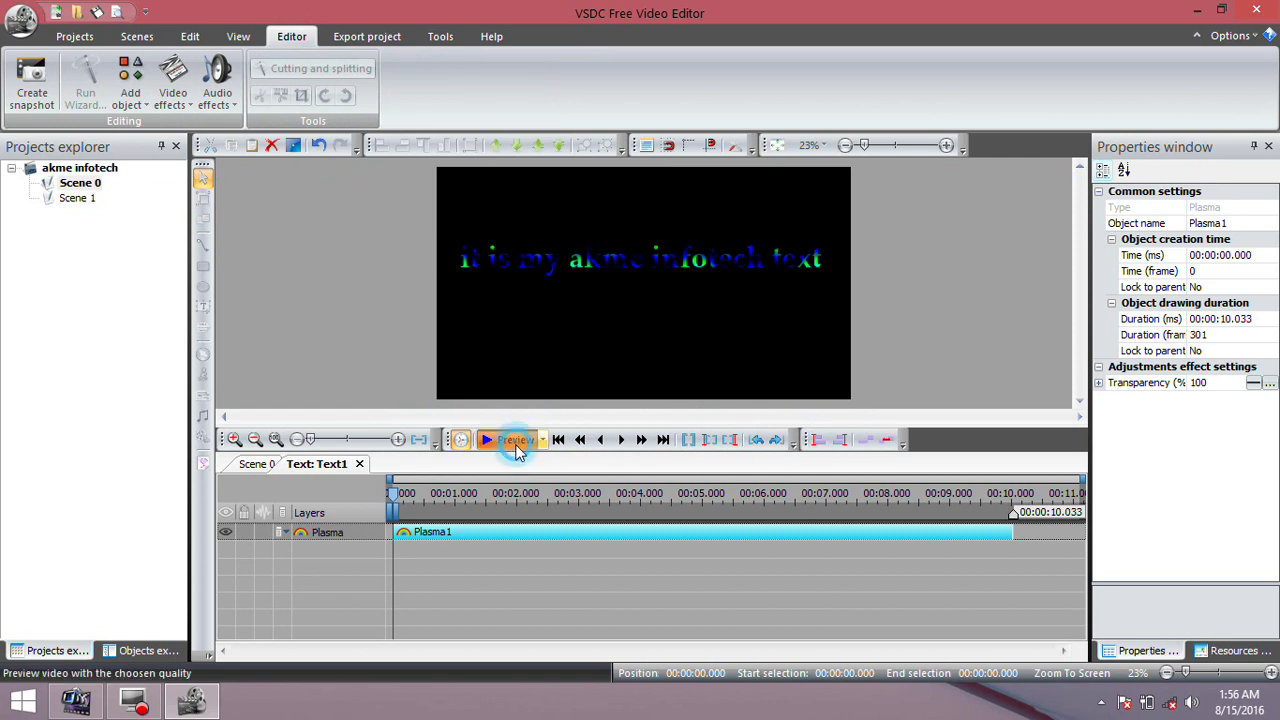
Step: Preview the scene with the Plasma effect and delete that effect from the text object's timeline
left_click(500, 440)
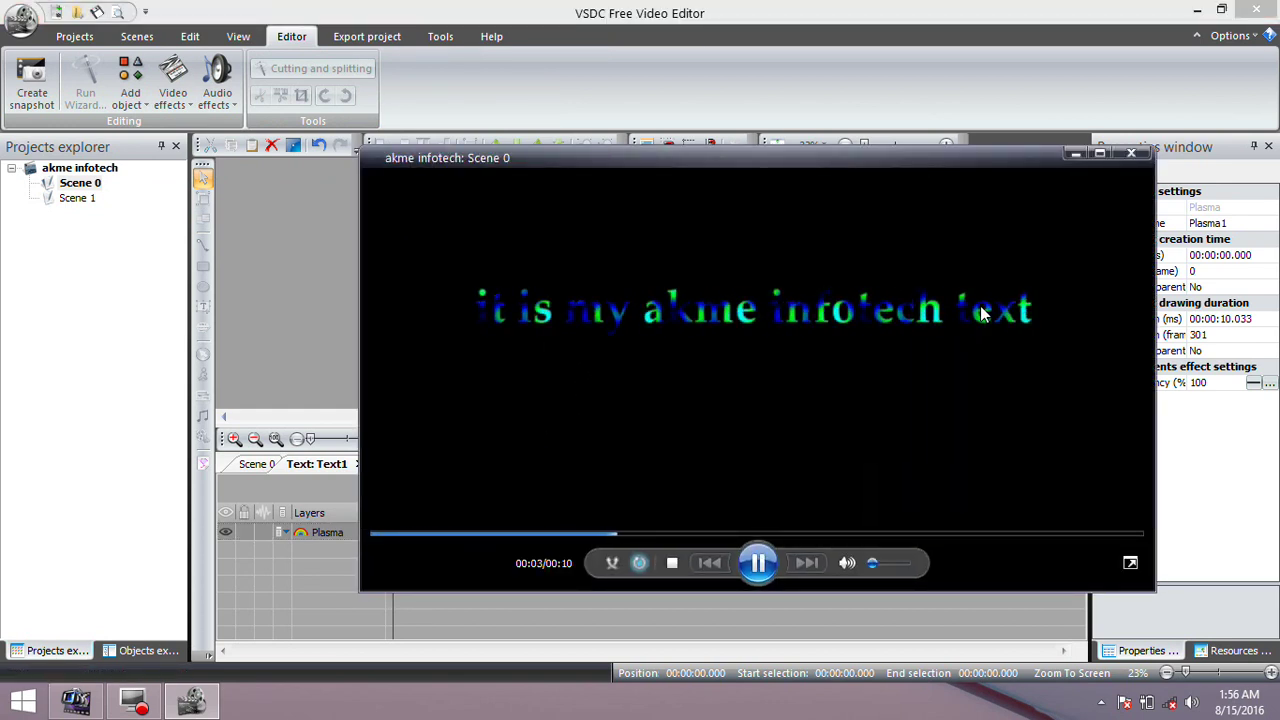
left_click(1131, 153)
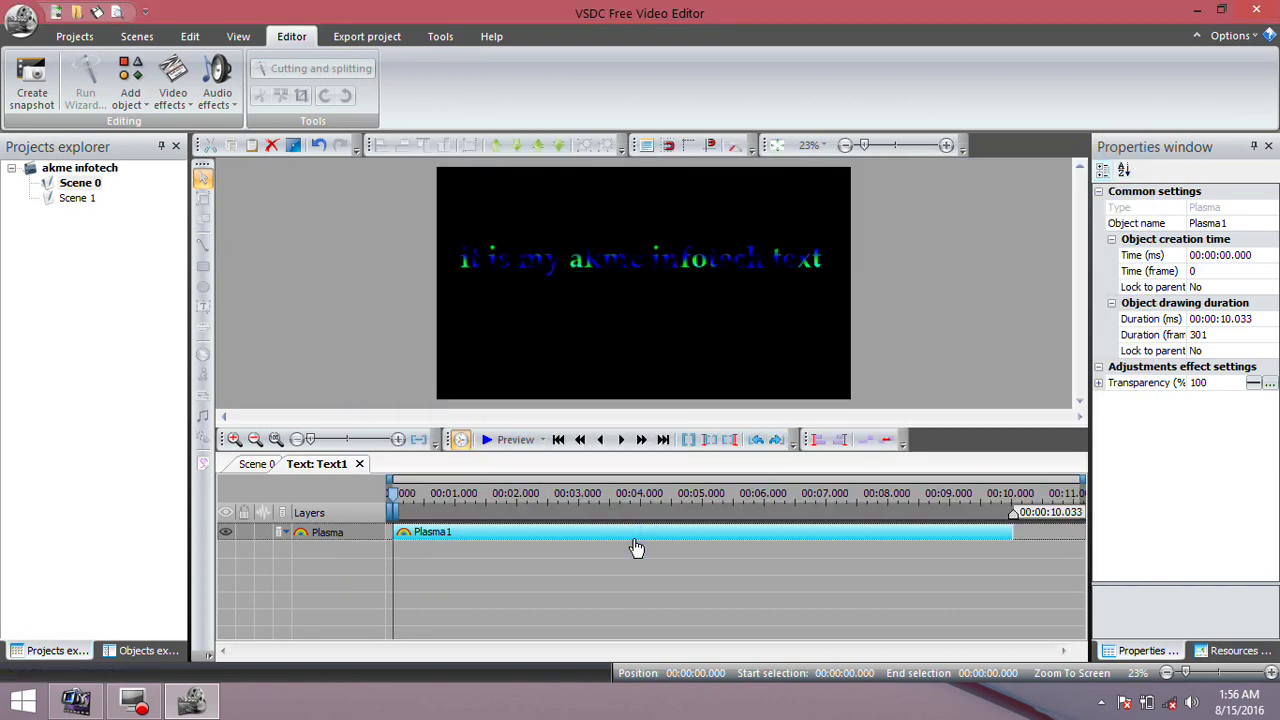
key("Delete")
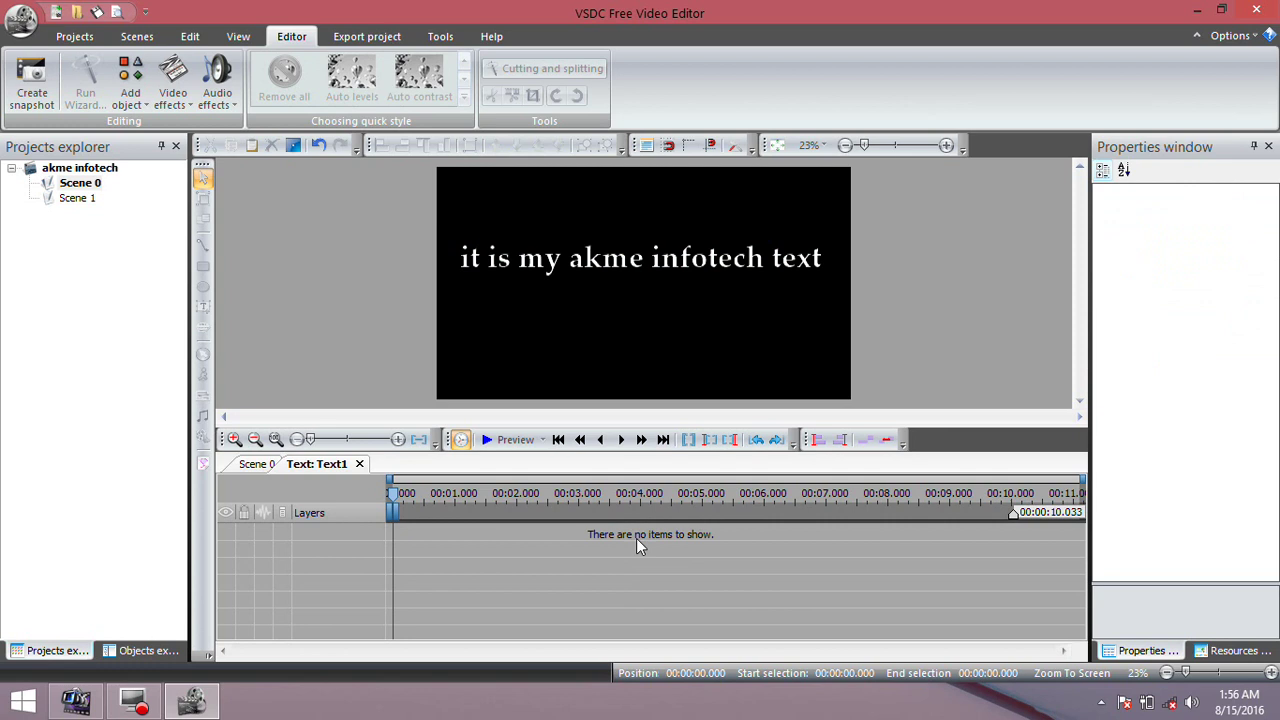
Step: Add a Fade In transparency effect on the text object's timeline, from scene begin with a duration of 00:00:00.733
left_click(252, 470)
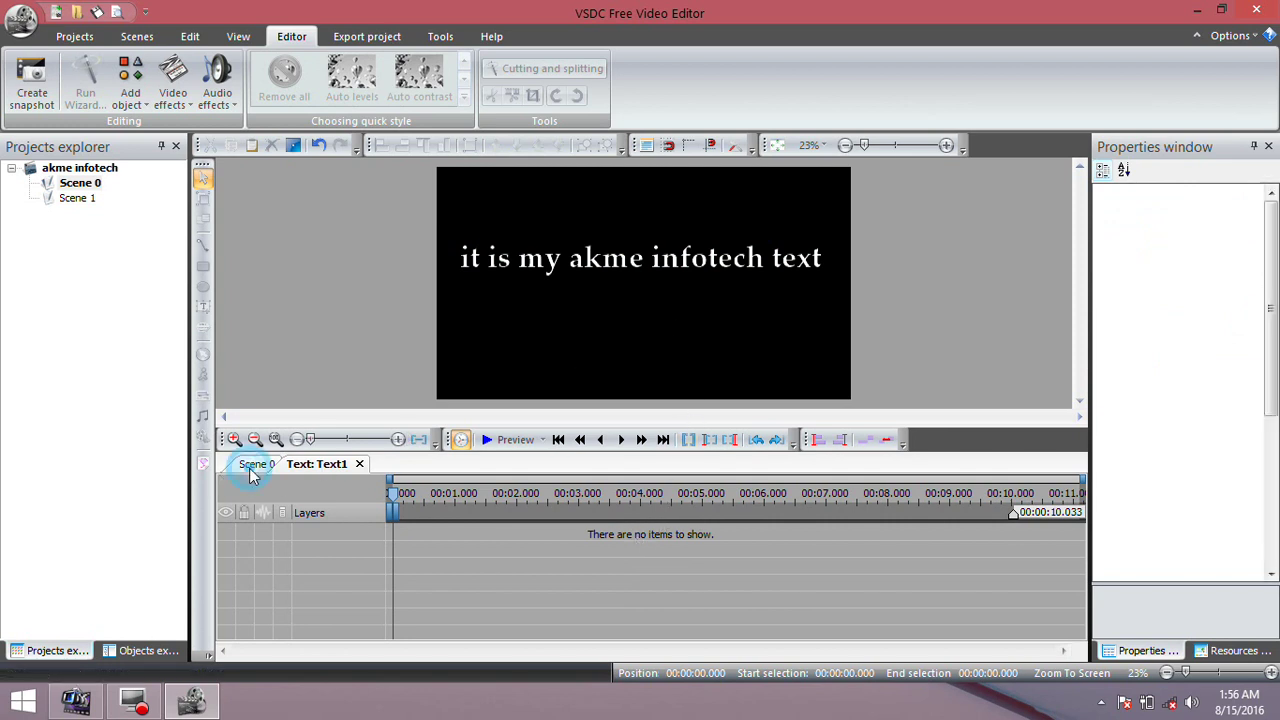
left_click(318, 464)
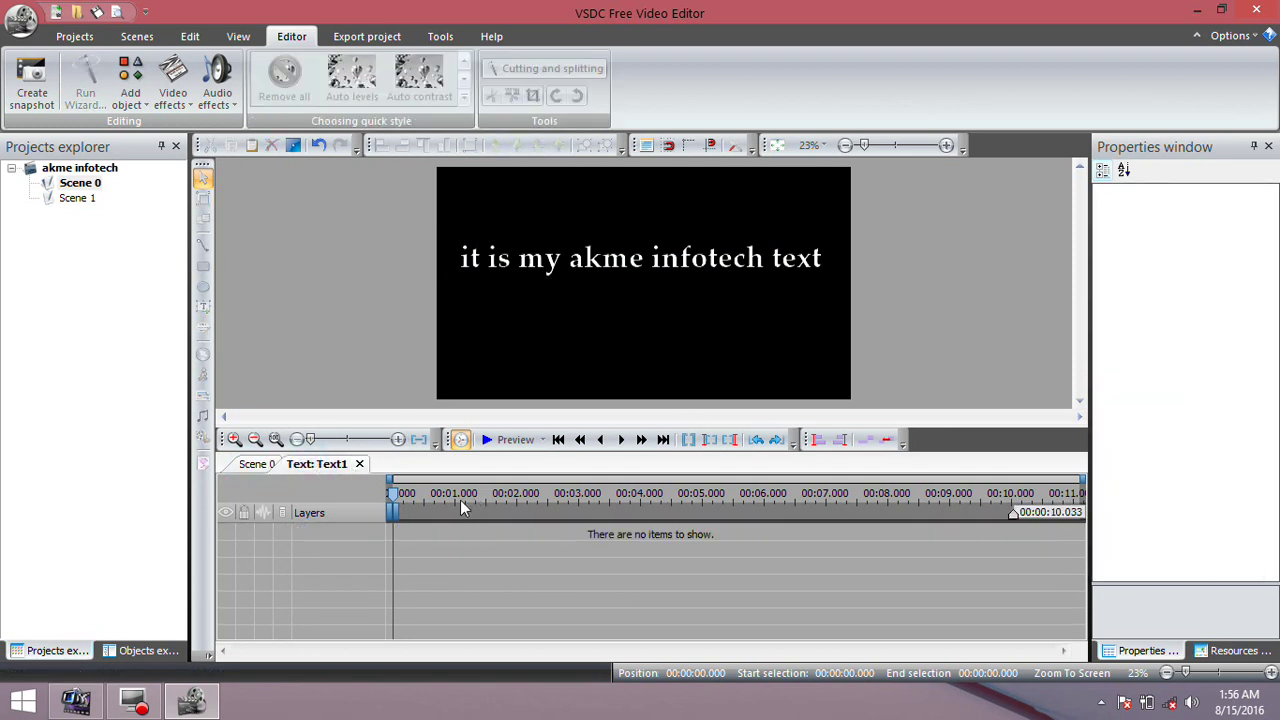
left_click(172, 82)
mouse_move(218, 234)
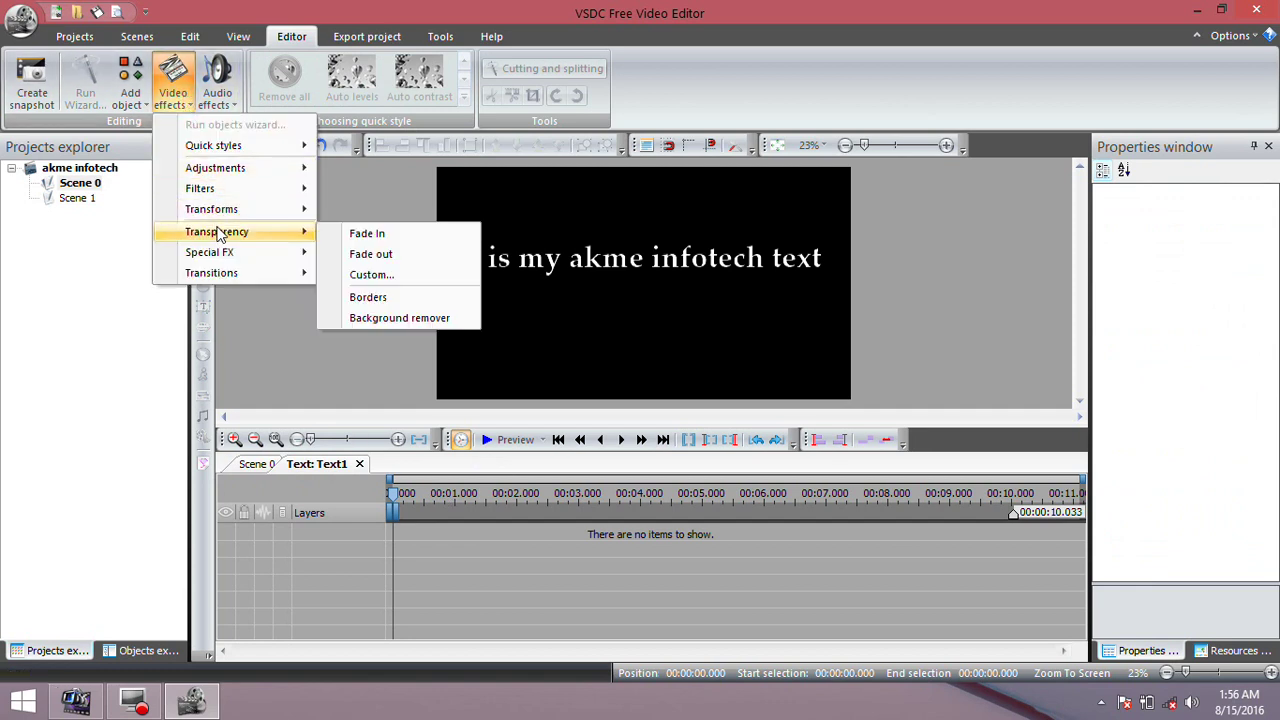
left_click(358, 236)
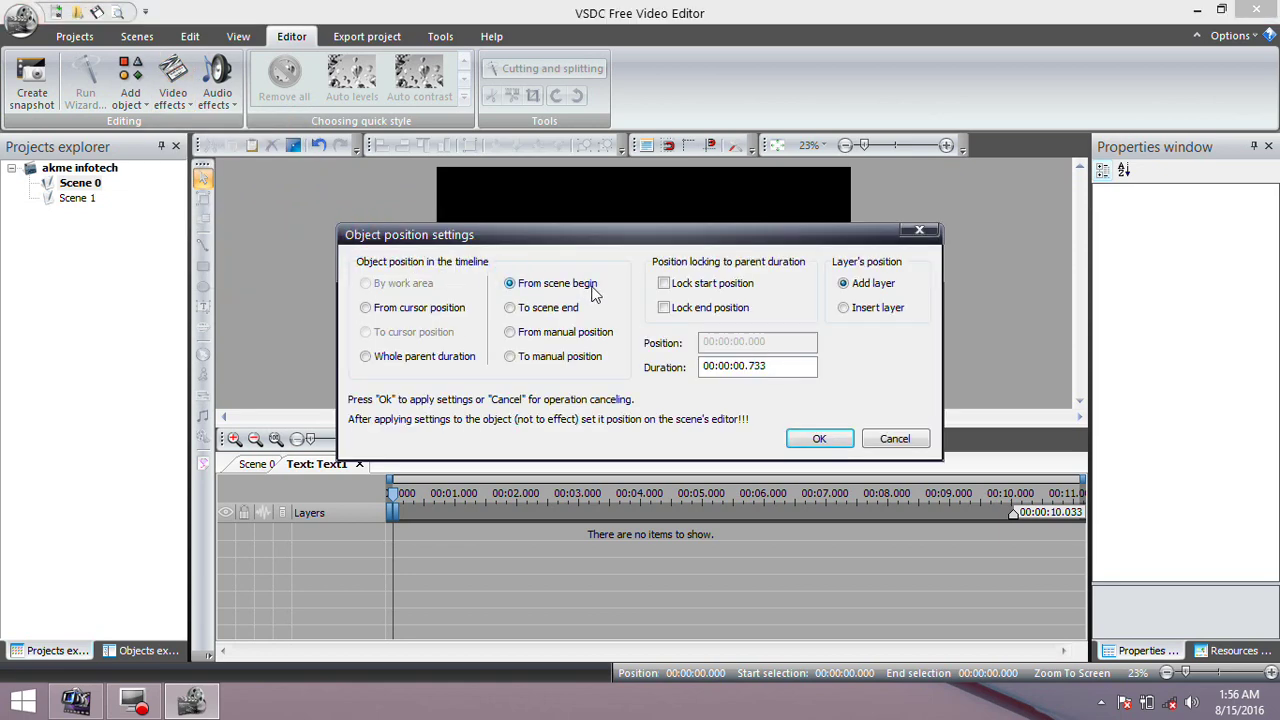
left_click(820, 439)
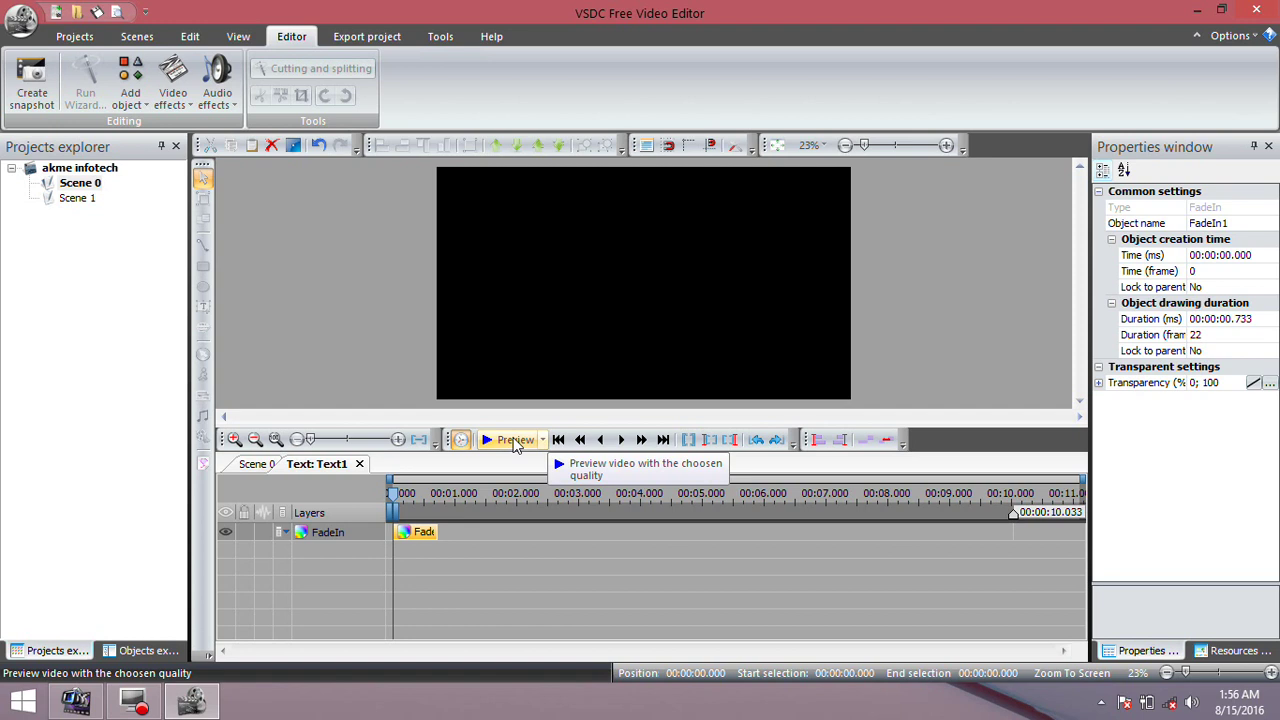
Step: Preview the scene and replay its opening moments to examine the text's fade-in
left_click(514, 440)
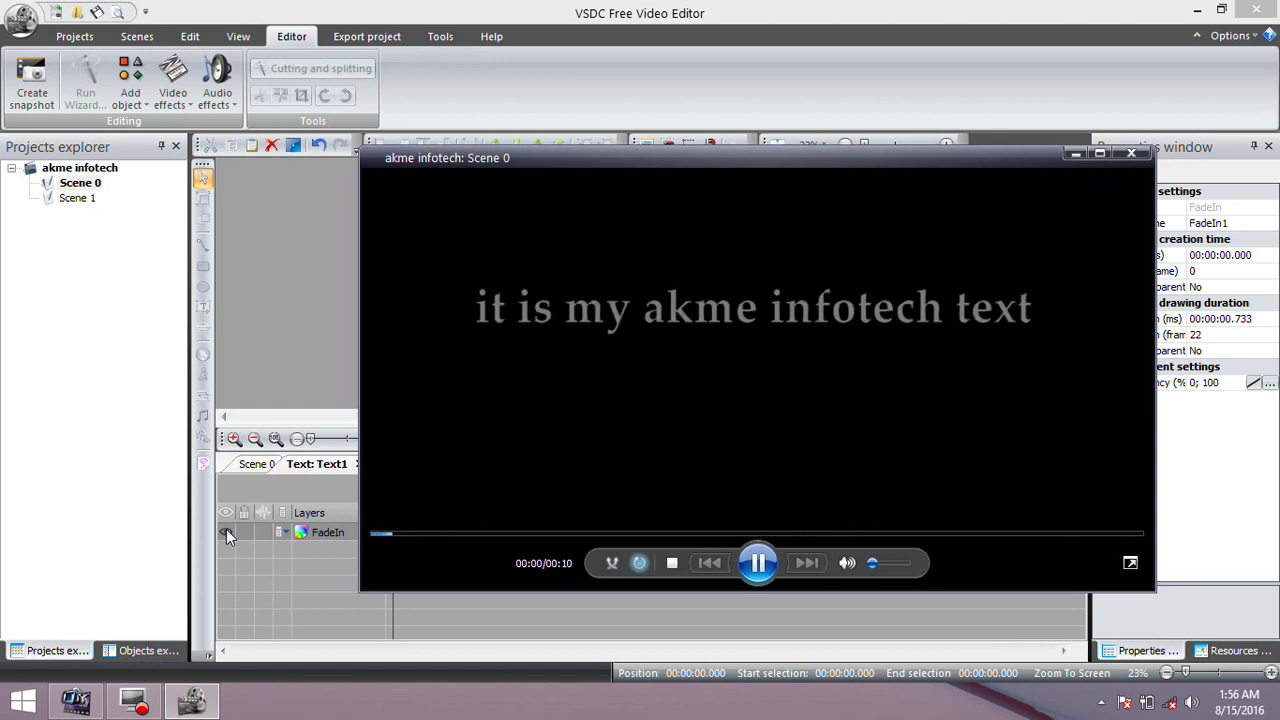
left_click_drag(423, 534, 347, 550)
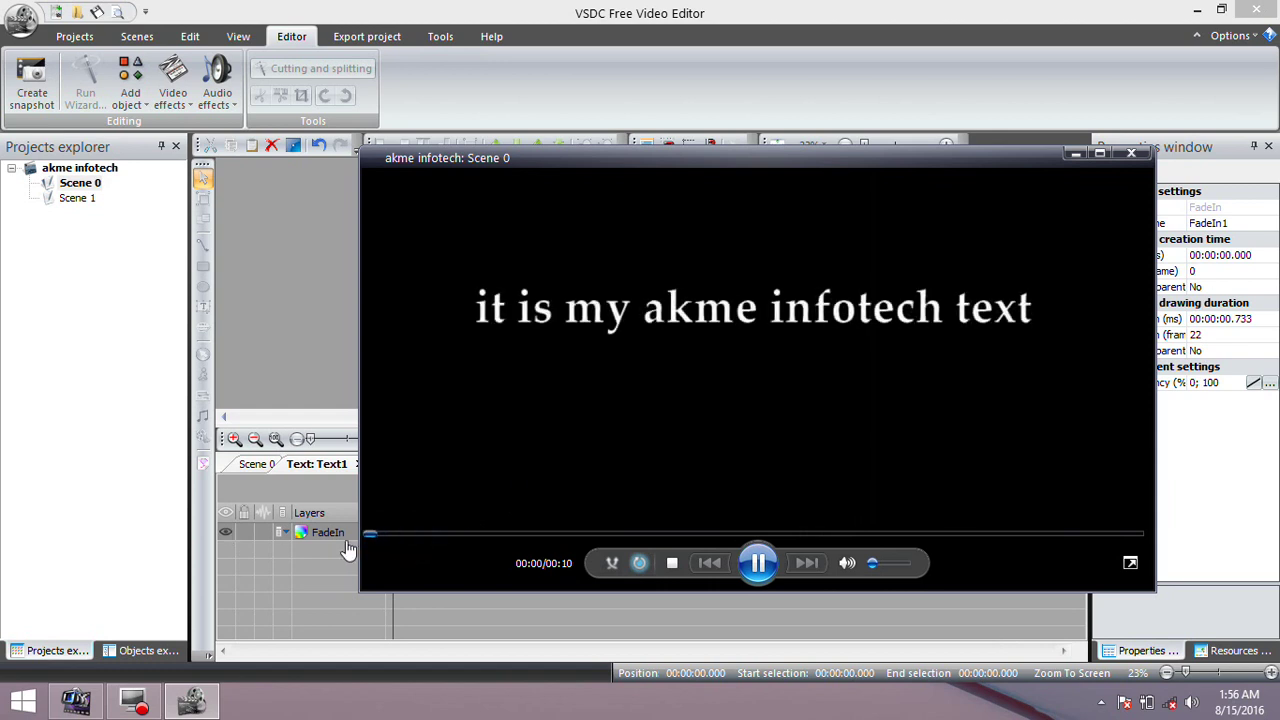
left_click(367, 536)
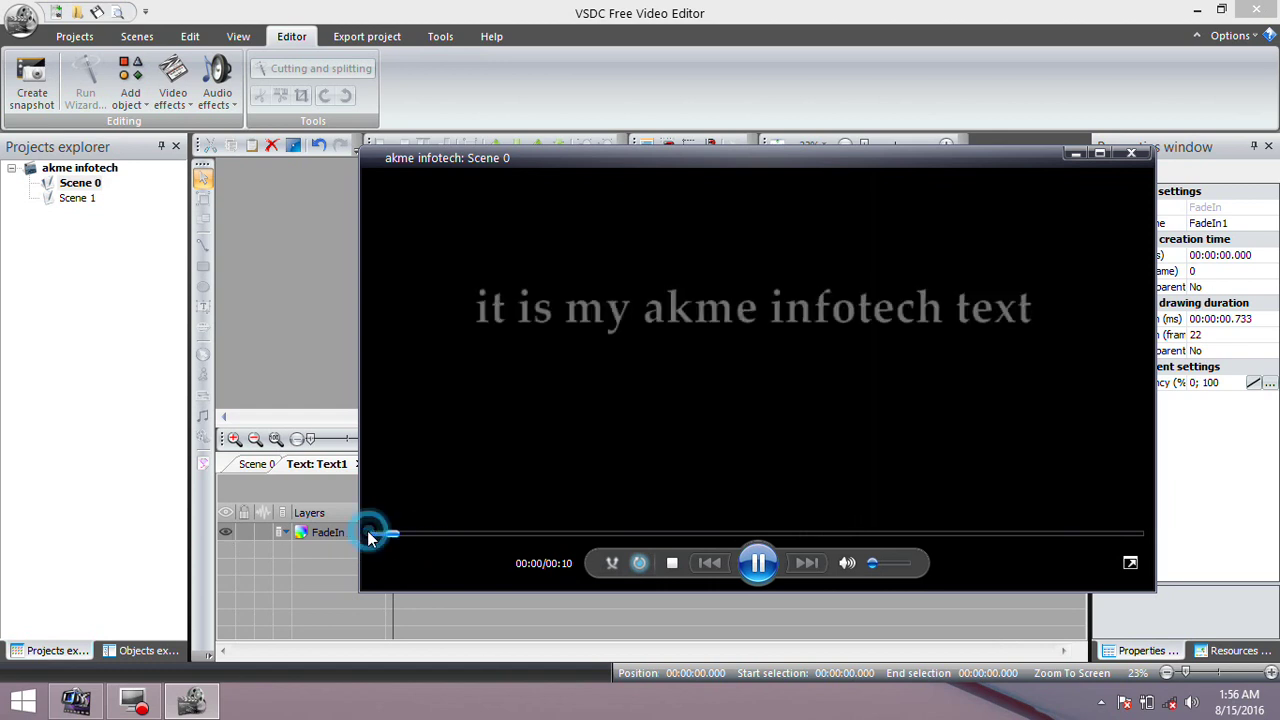
Step: Close the scene preview and add a Fade out transparency effect to the text, positioned to scene end with a duration of 00:00:00.733
left_click(371, 534)
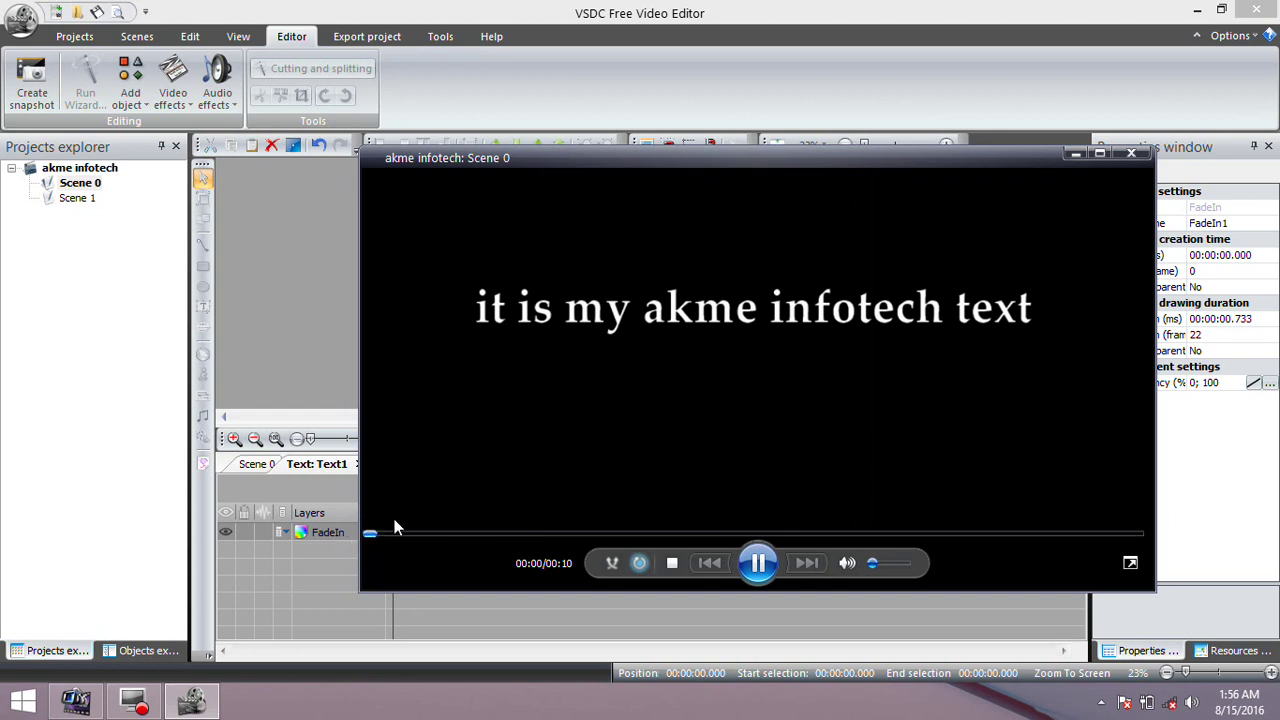
left_click(1131, 153)
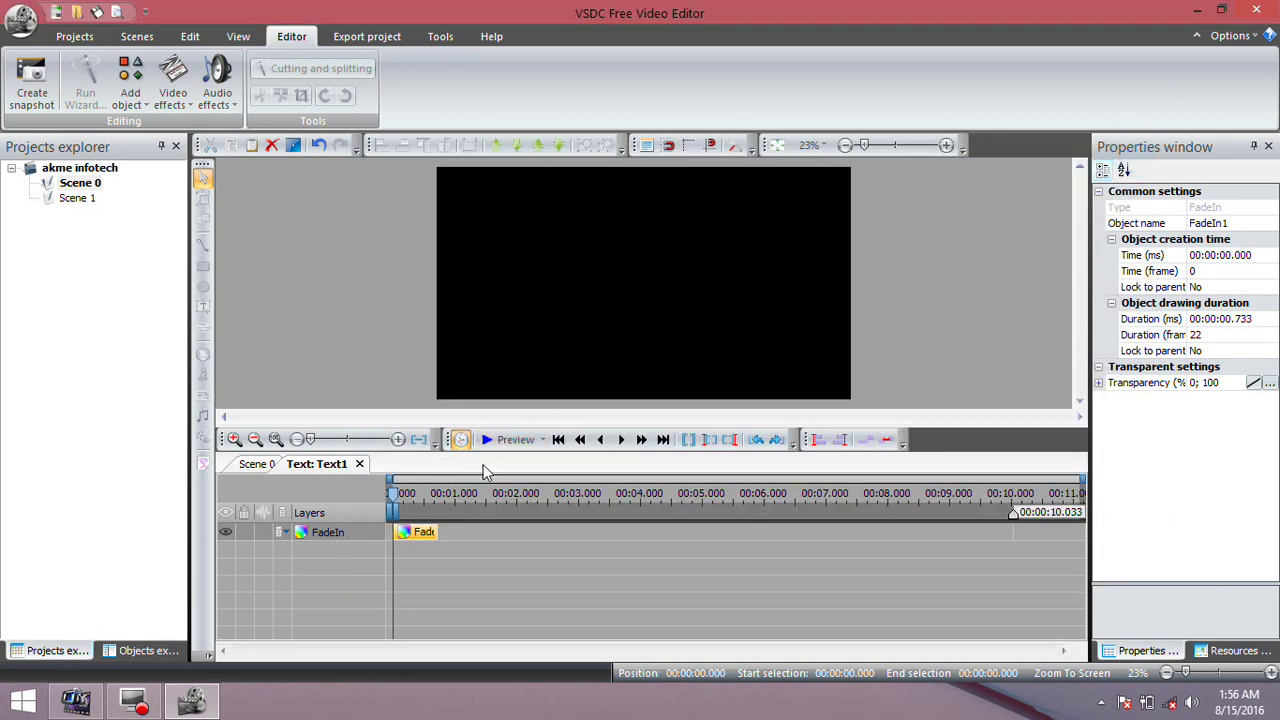
left_click(173, 88)
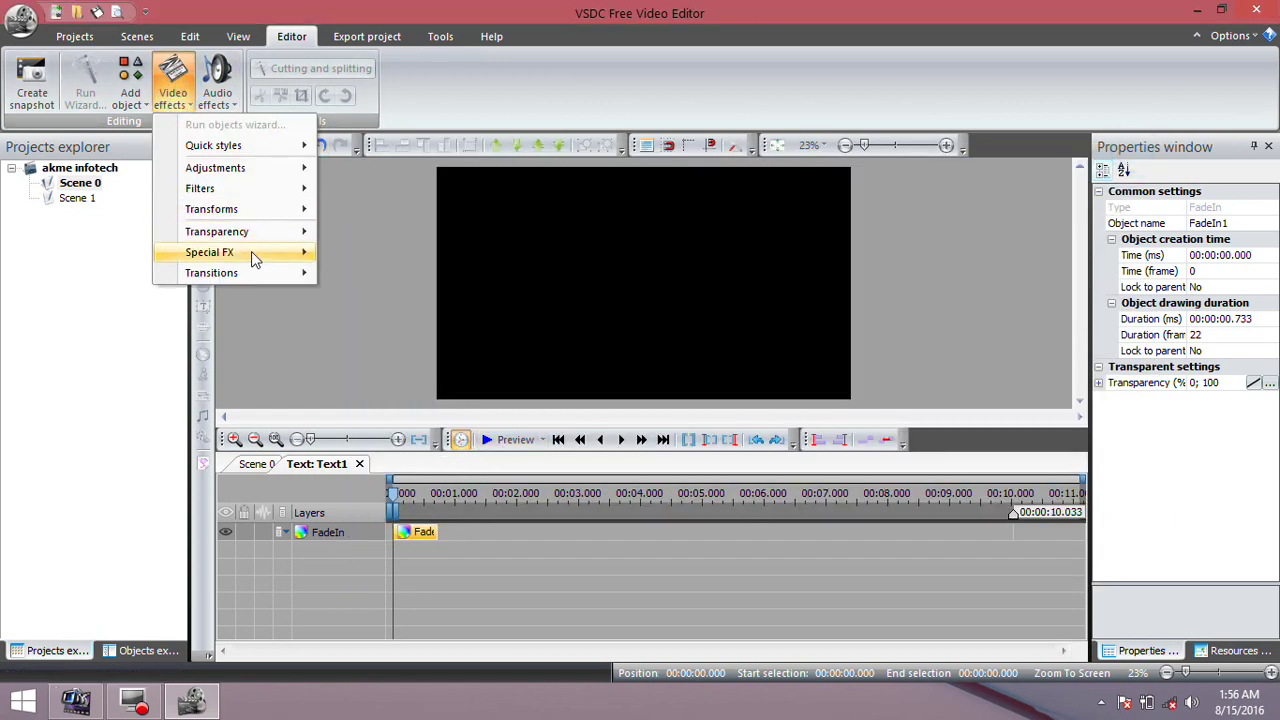
mouse_move(258, 232)
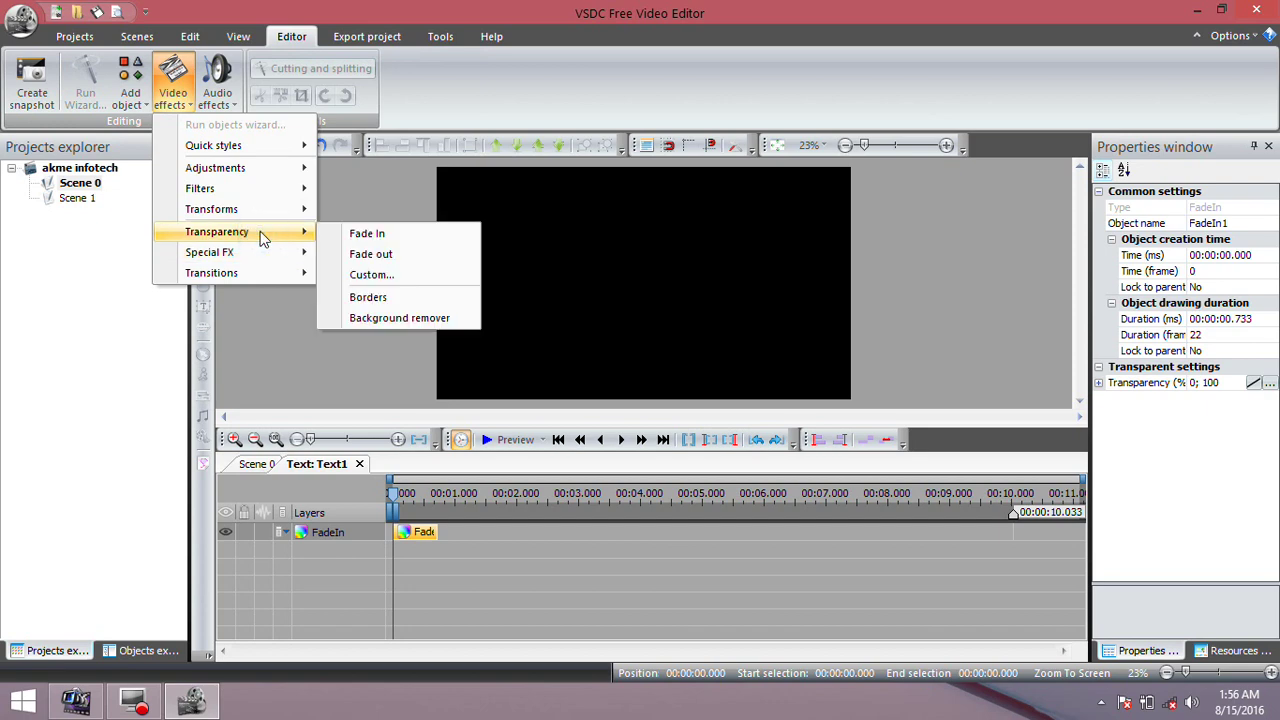
left_click(415, 251)
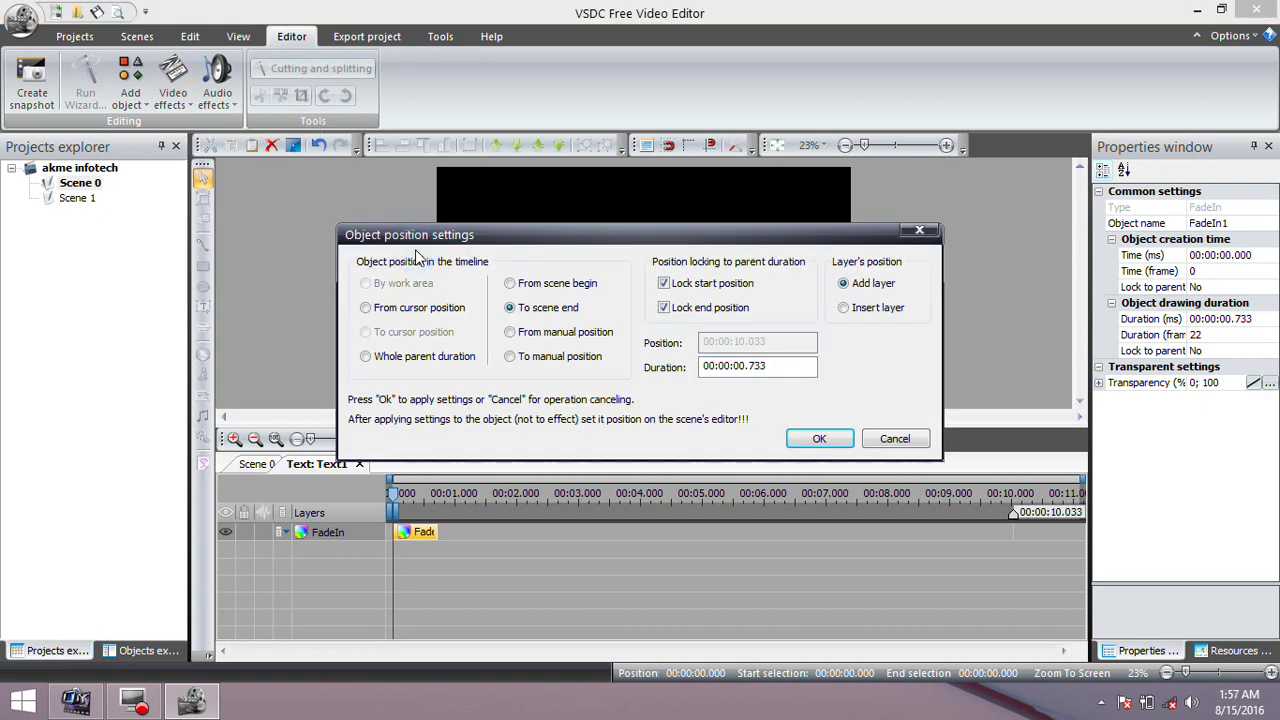
left_click(822, 437)
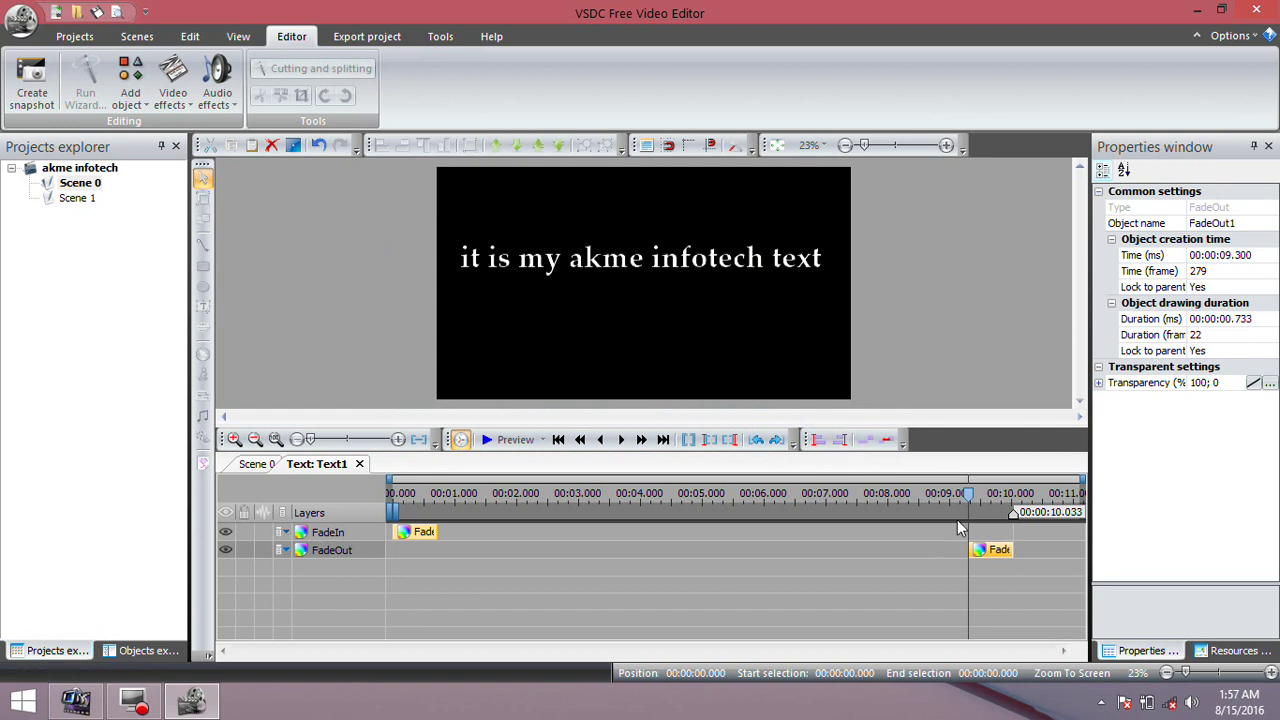
left_click(988, 557)
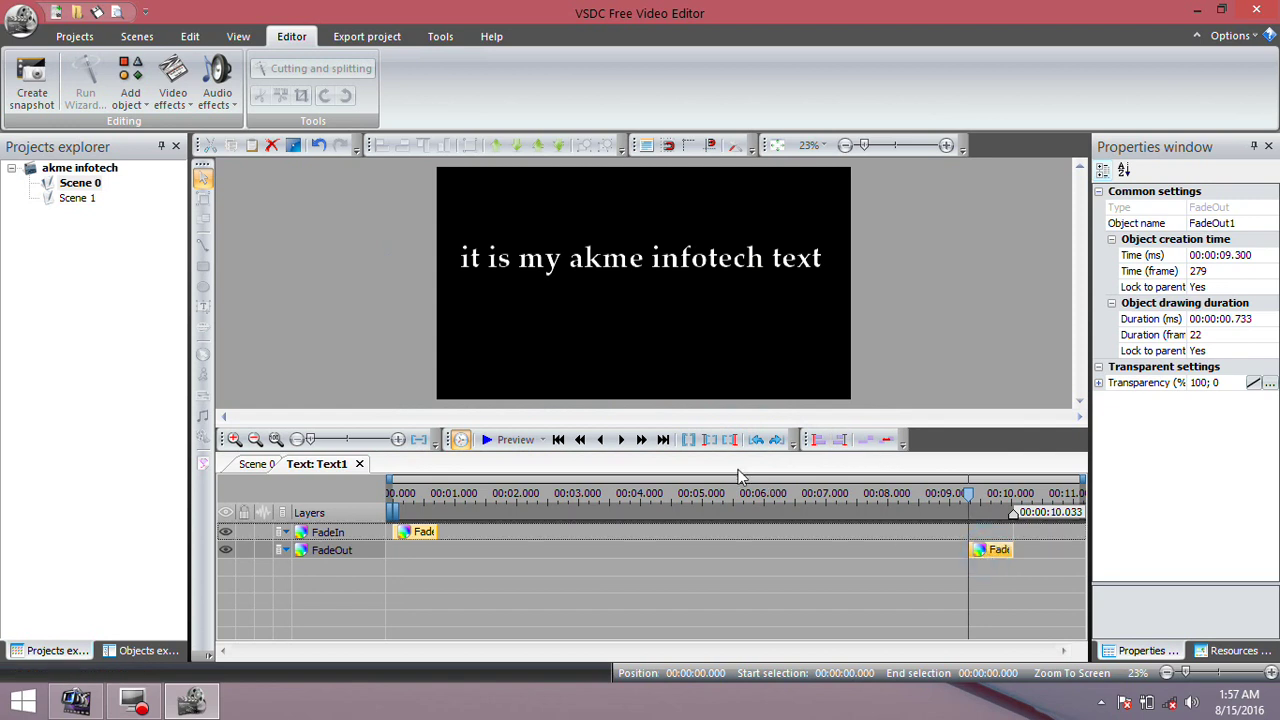
Step: Preview the scene, replaying its opening and skipping towards its end to examine the text's fade-in and fade-out
left_click(510, 440)
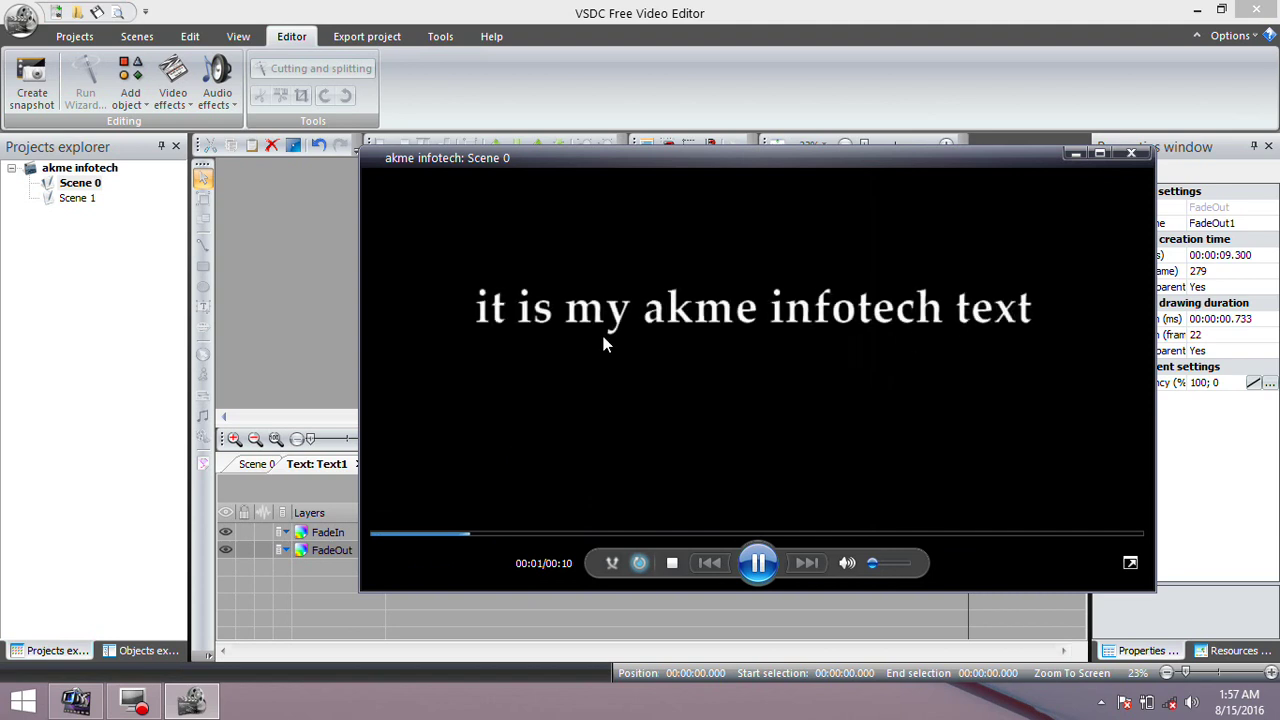
left_click(366, 533)
left_click(1058, 534)
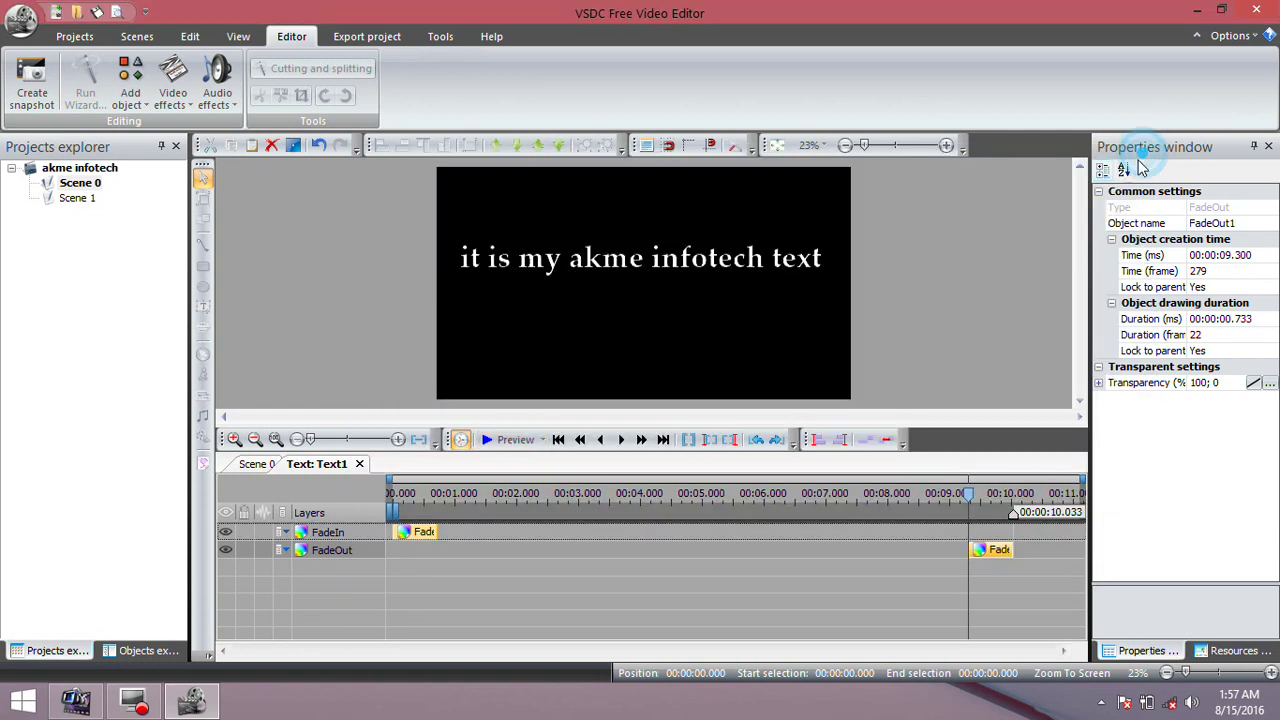
left_click(1131, 153)
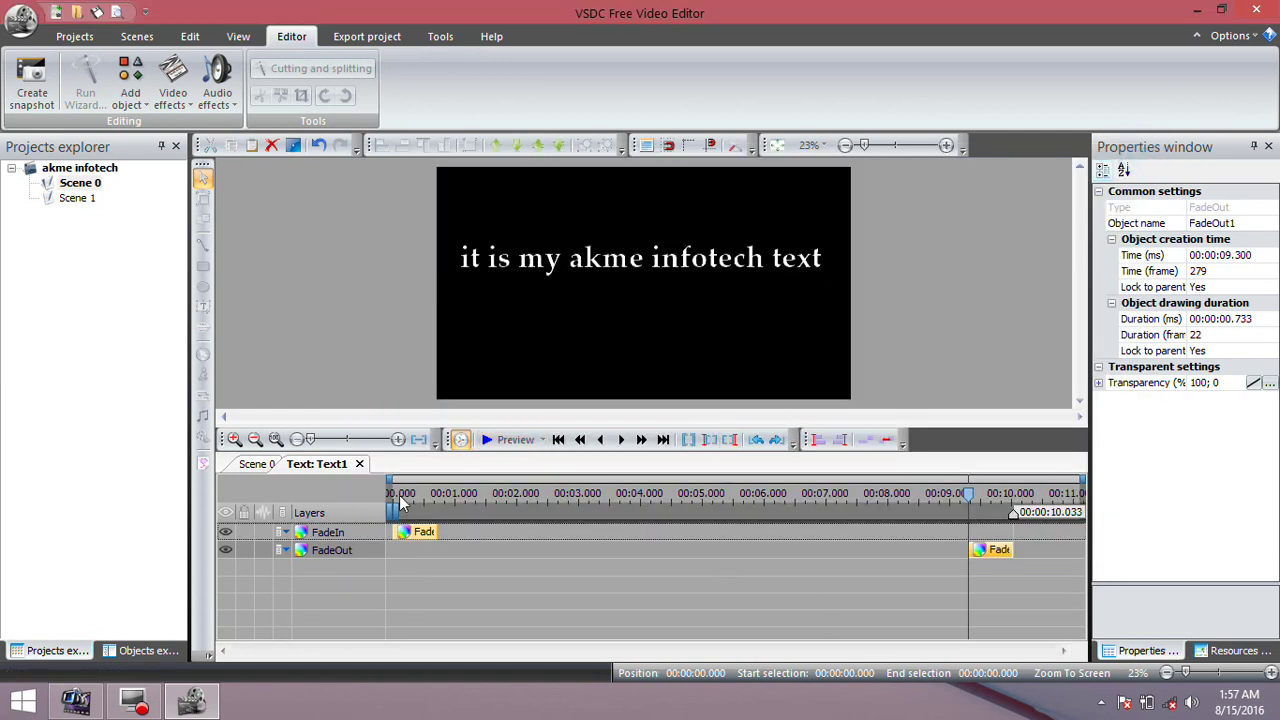
Step: Delete both the Fade In and Fade Out effects from the text's timeline and return the playhead to the start
left_click_drag(1041, 528, 327, 635)
key("Delete")
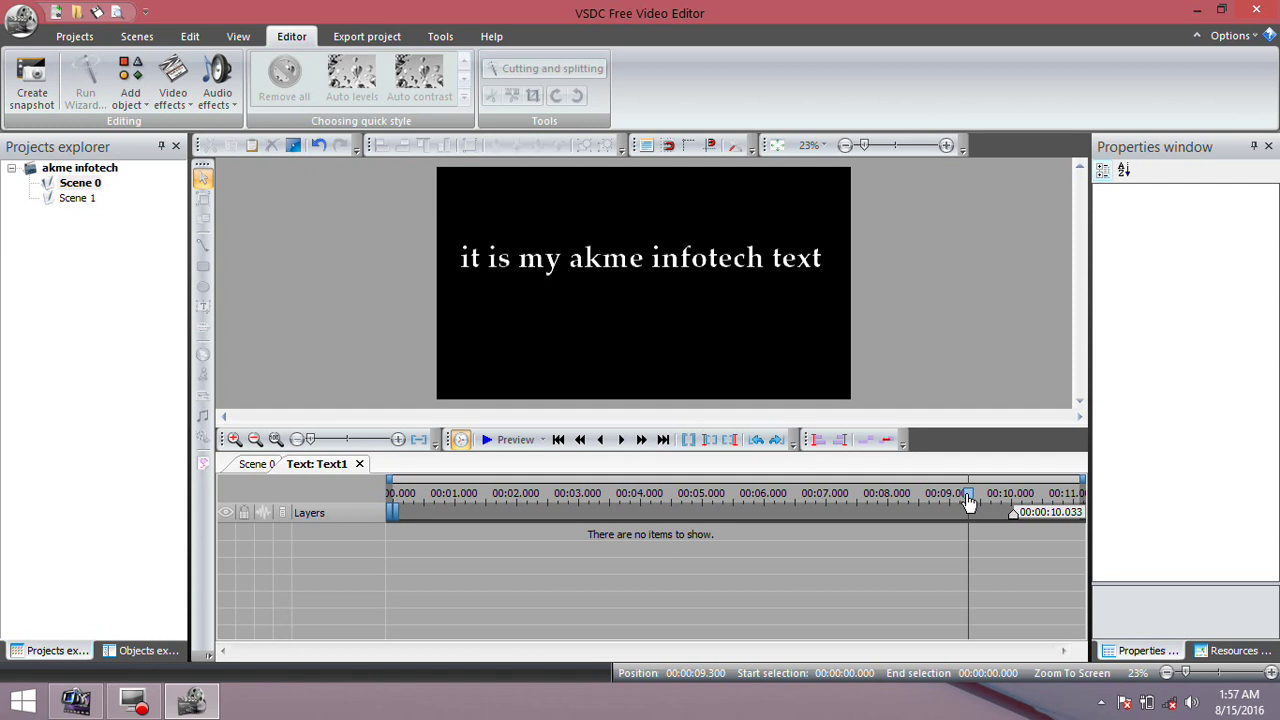
left_click(404, 494)
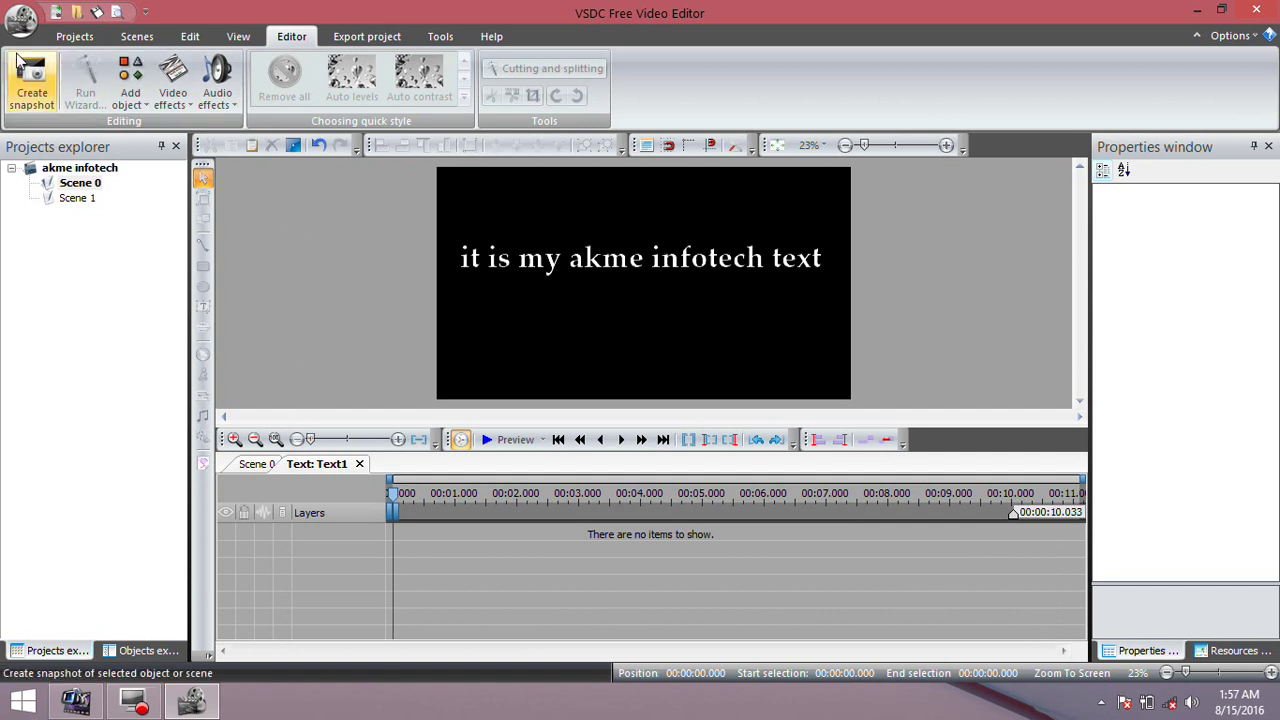
Step: Add a Rotate transform to the text for the whole parent duration and open its Rotate angles curve for editing
left_click(172, 80)
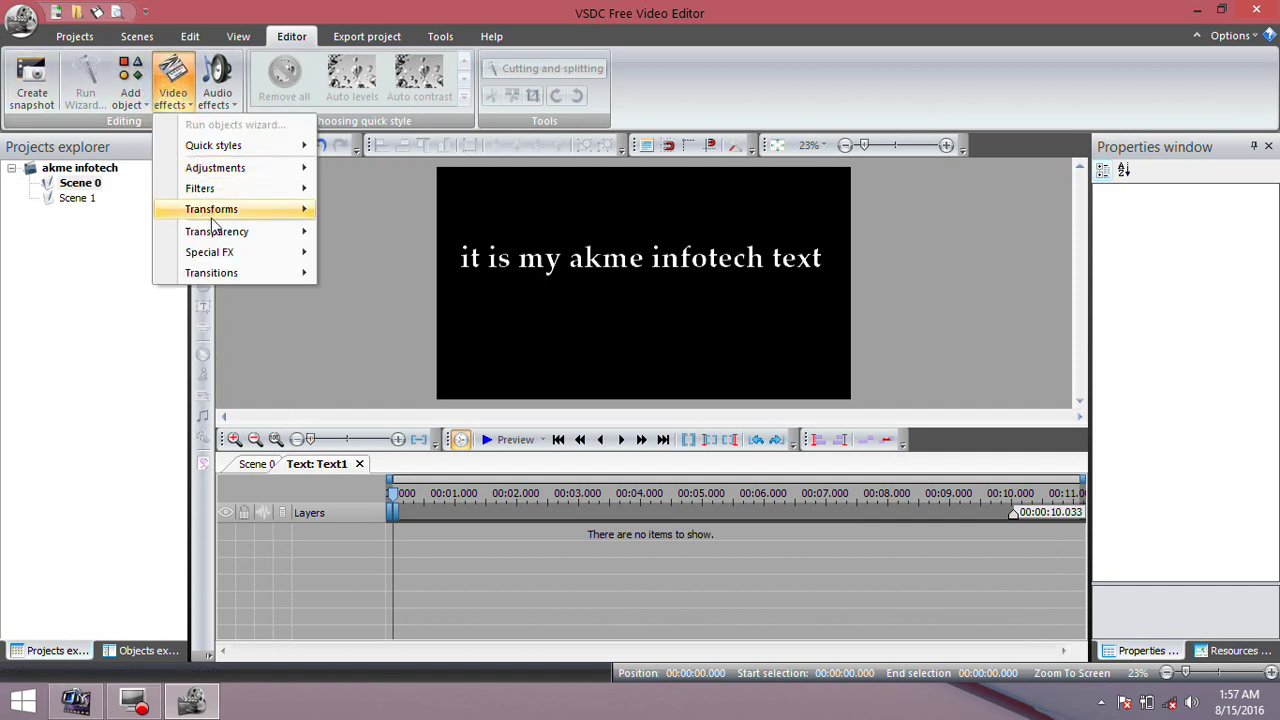
mouse_move(213, 236)
mouse_move(225, 215)
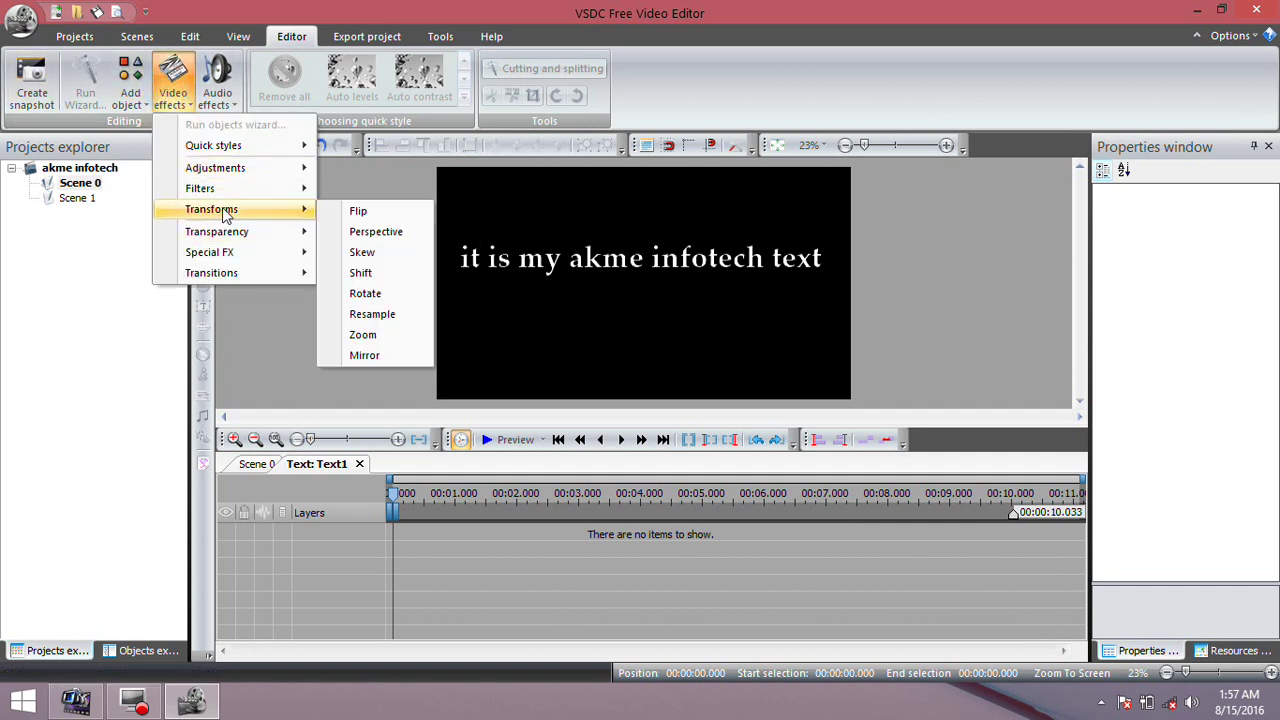
left_click(386, 294)
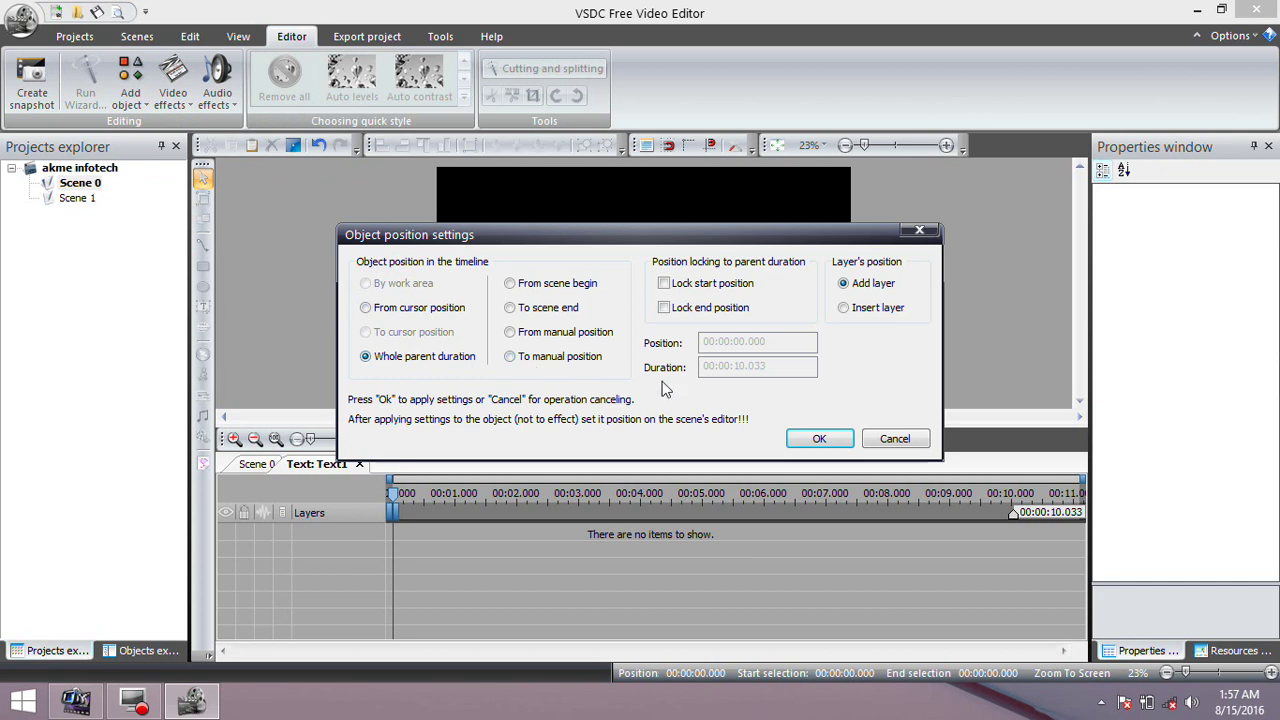
left_click(820, 439)
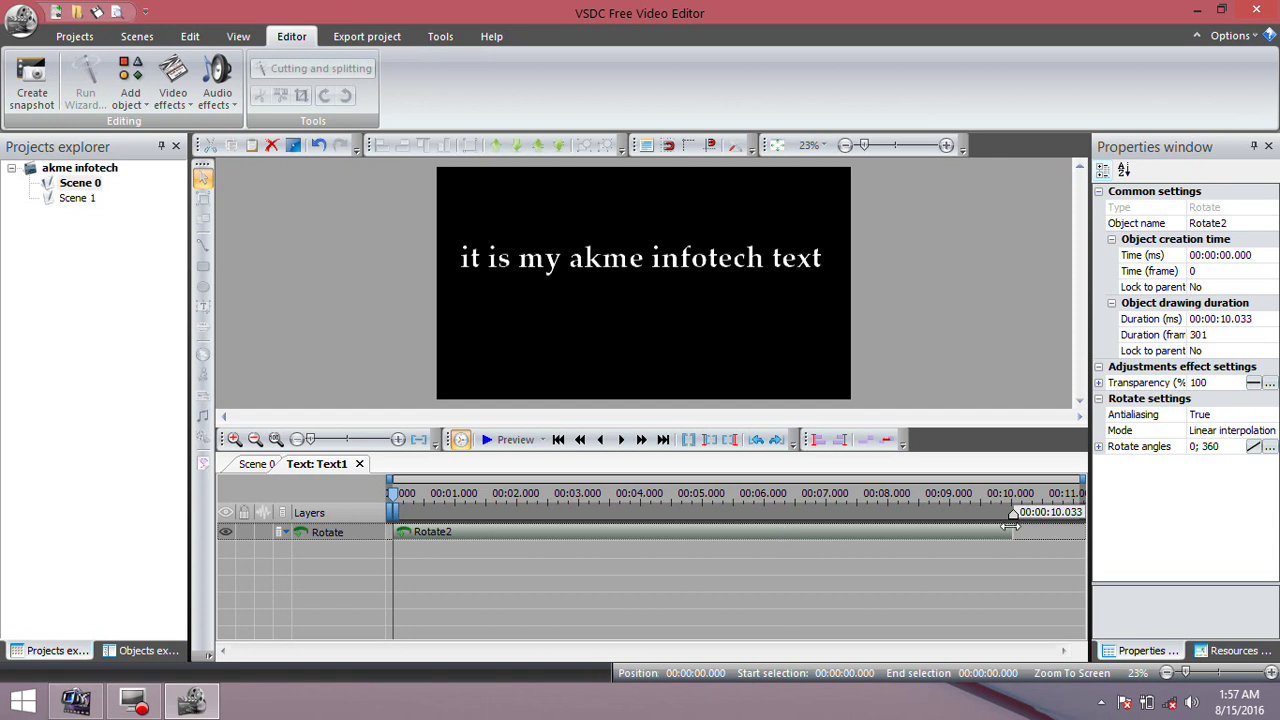
left_click(1255, 447)
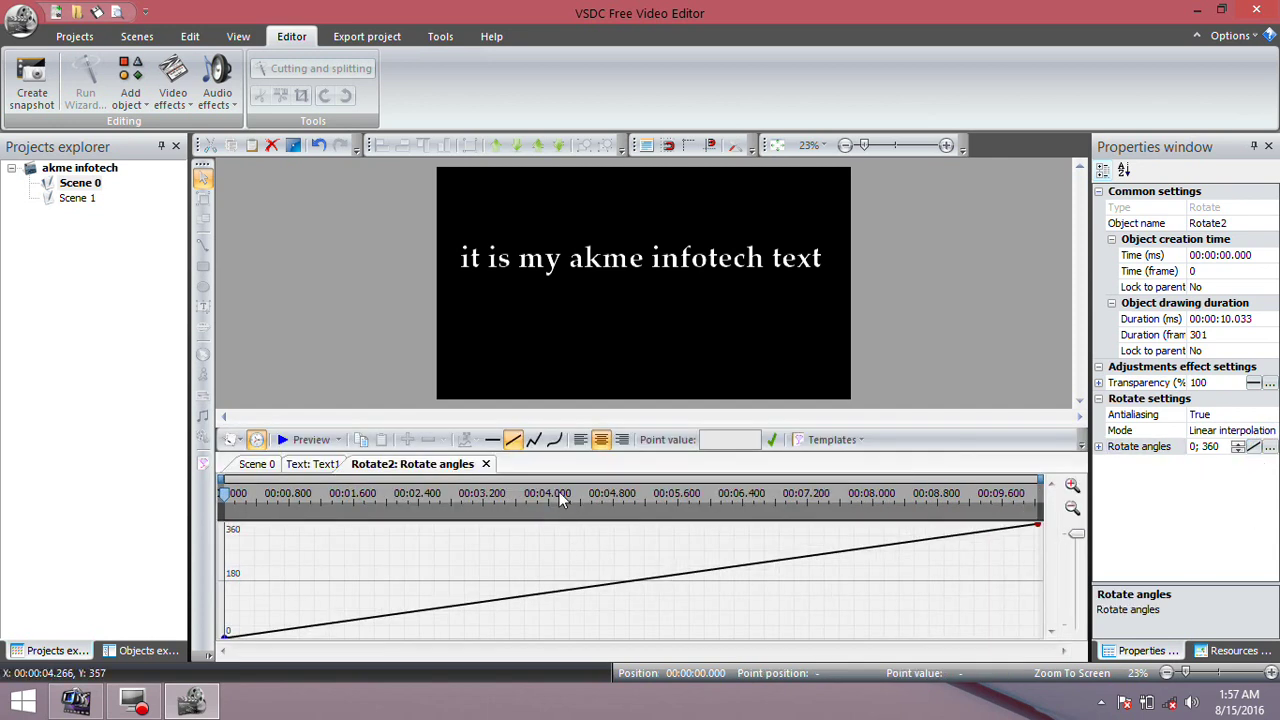
Step: Make the rotation angle a constant parameter value and set it to 70
left_click(492, 440)
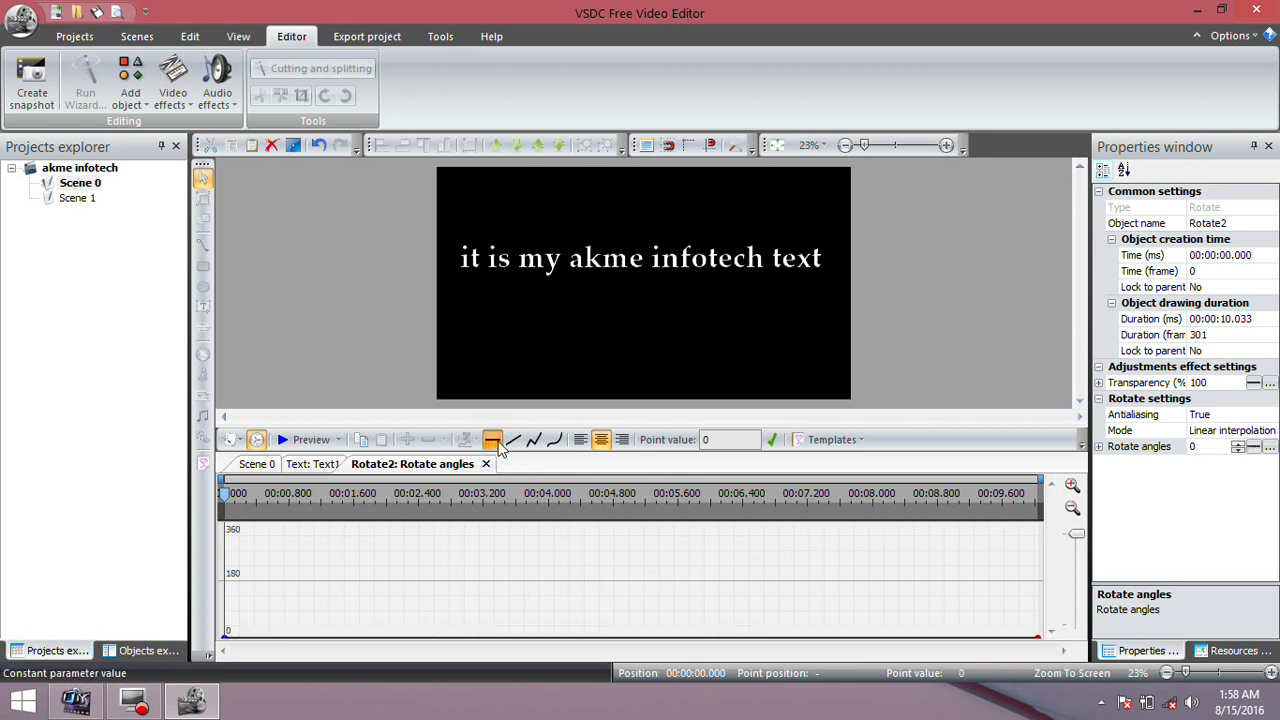
left_click(710, 440)
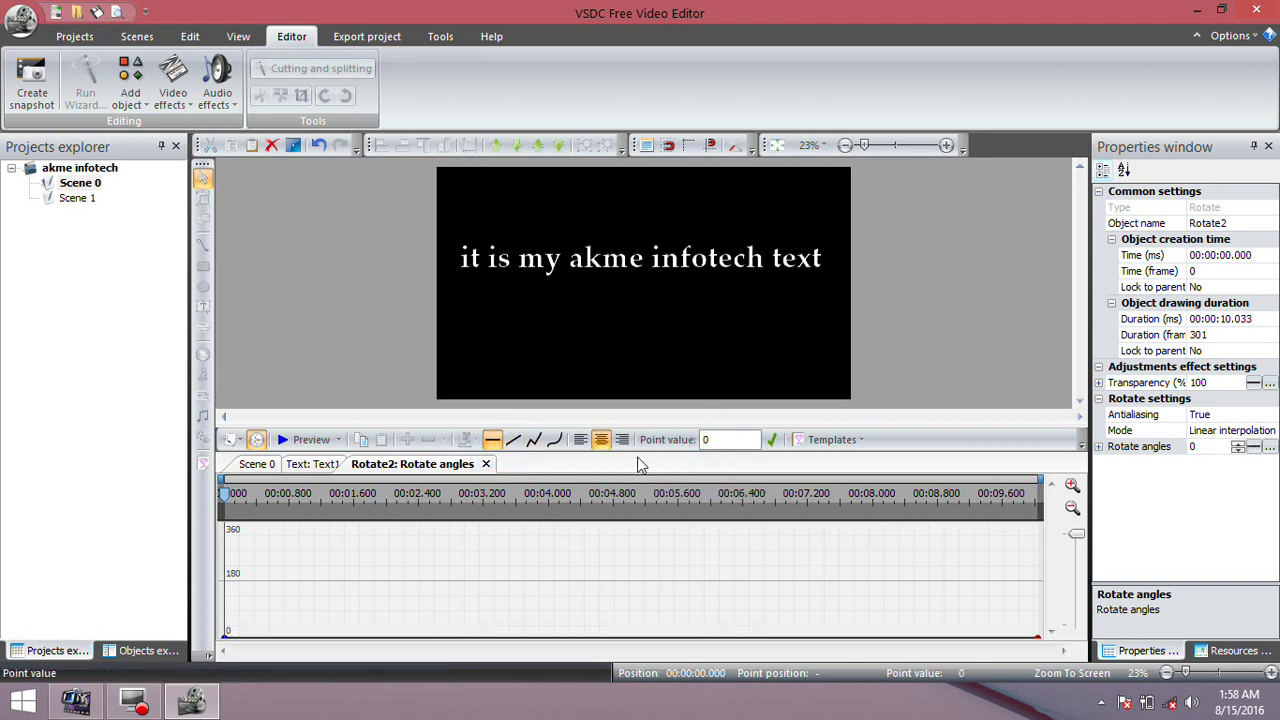
double_click(712, 440)
key("Return")
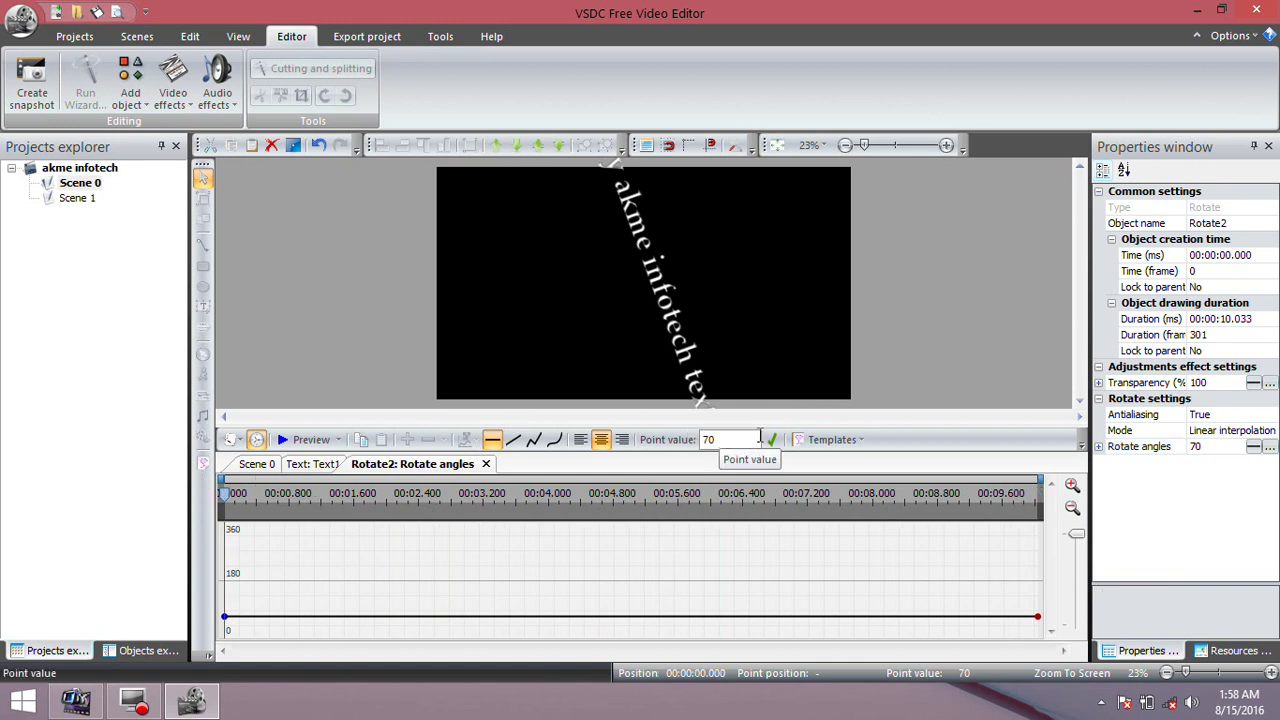
Step: Make the rotation change linearly from 0 at the start to 100 at the end, and preview the scene
left_click(513, 440)
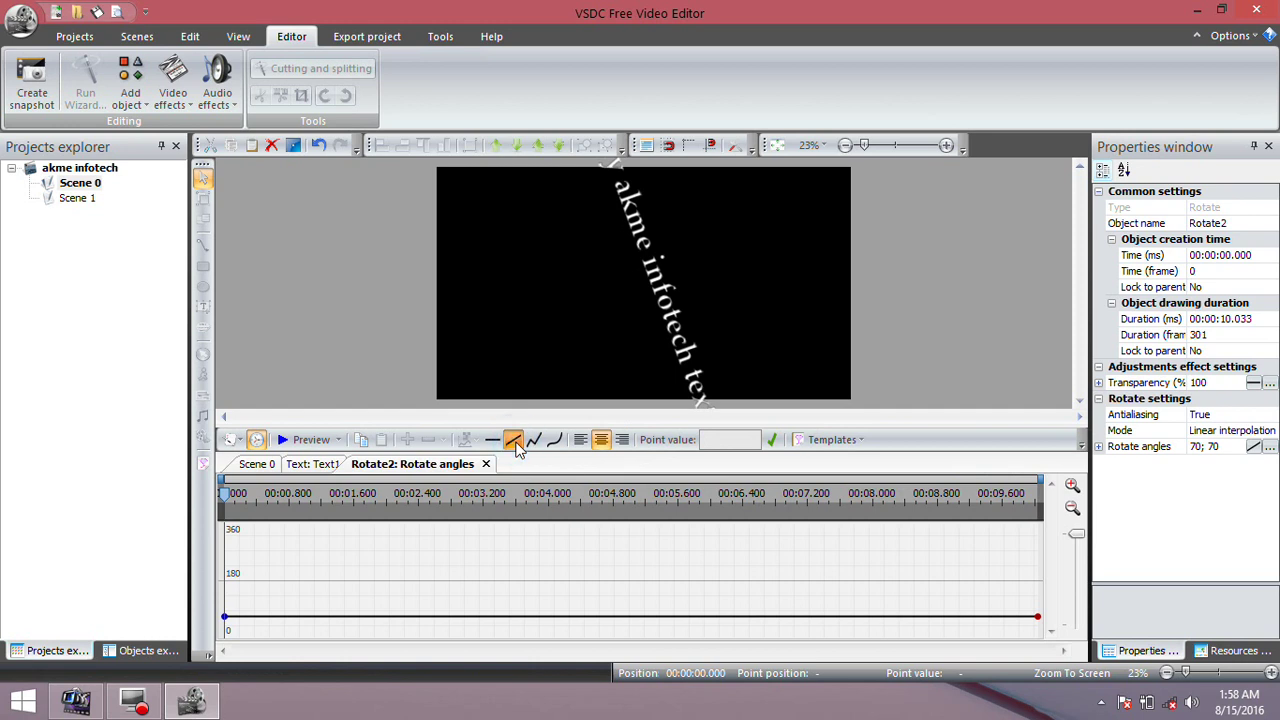
left_click(224, 617)
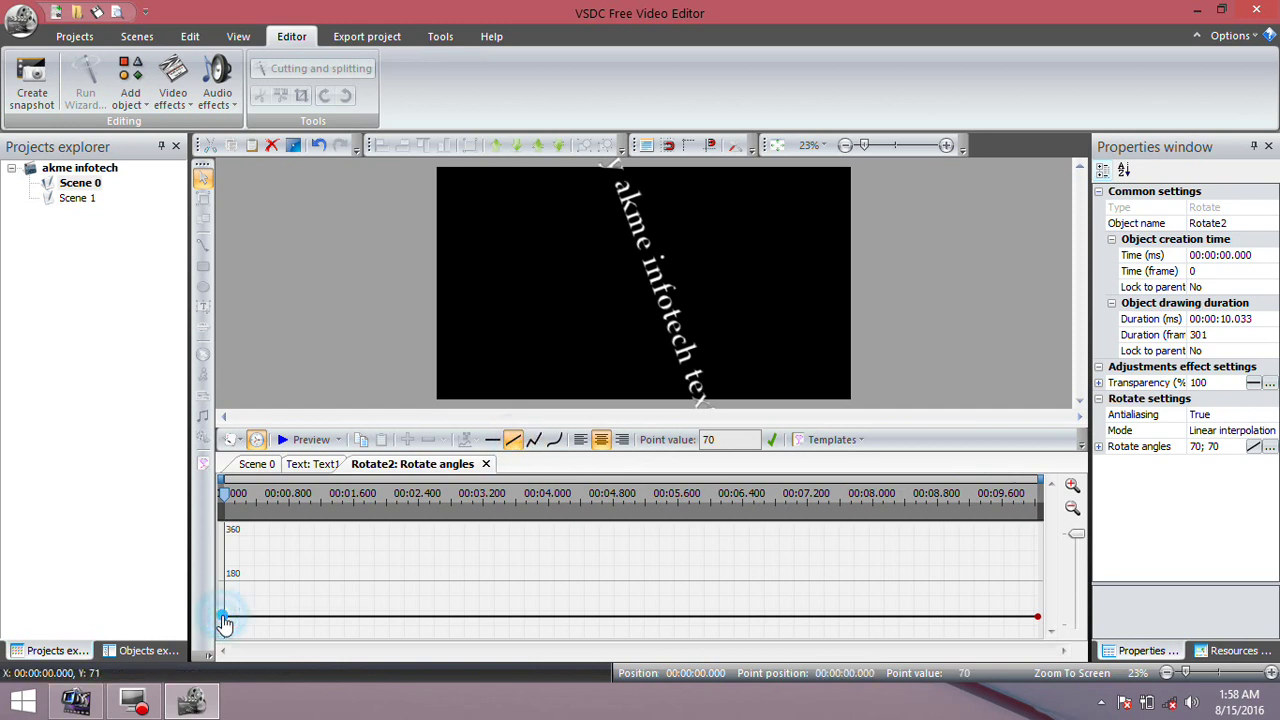
left_click_drag(224, 617, 226, 679)
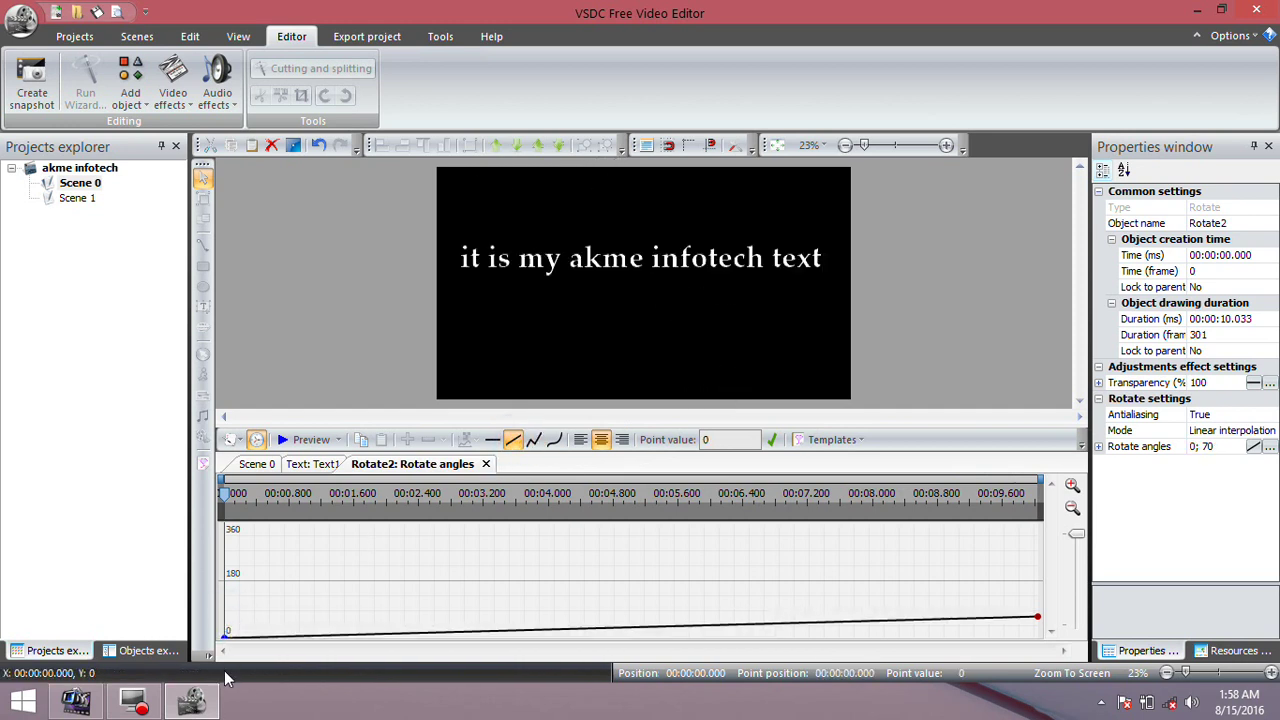
left_click(1037, 617)
left_click(725, 440)
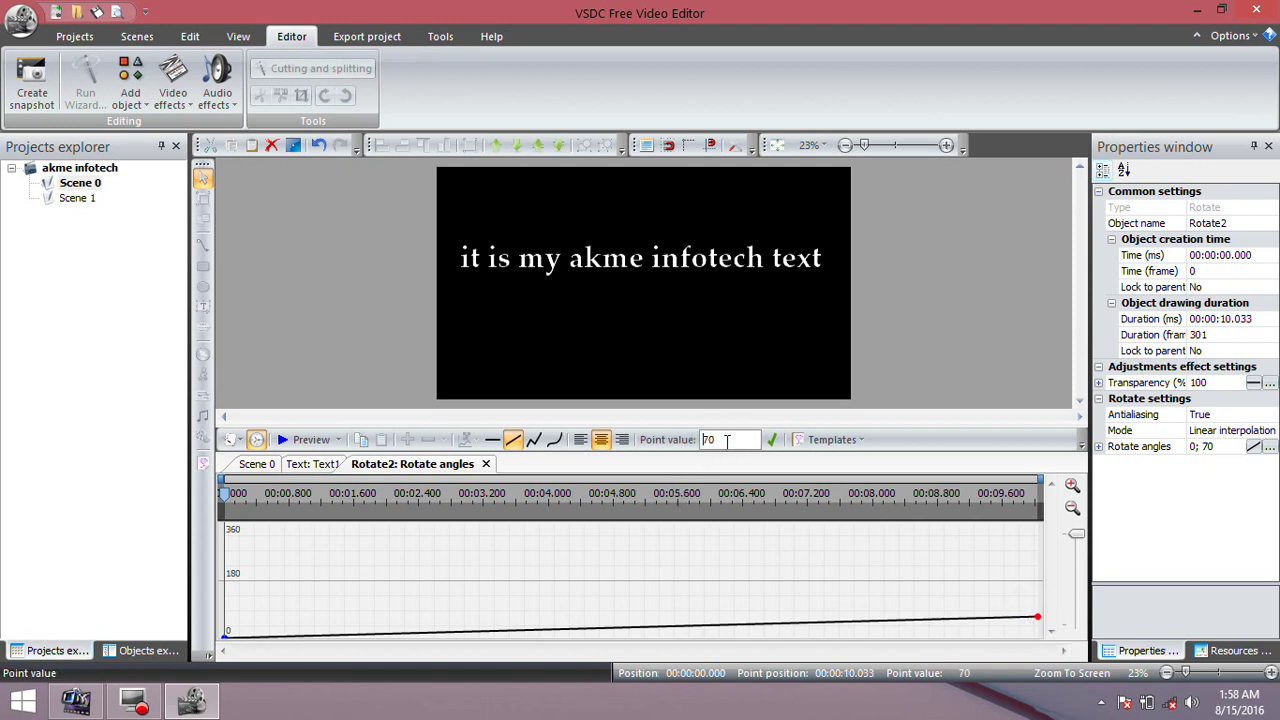
double_click(727, 441)
type("100")
key("Return")
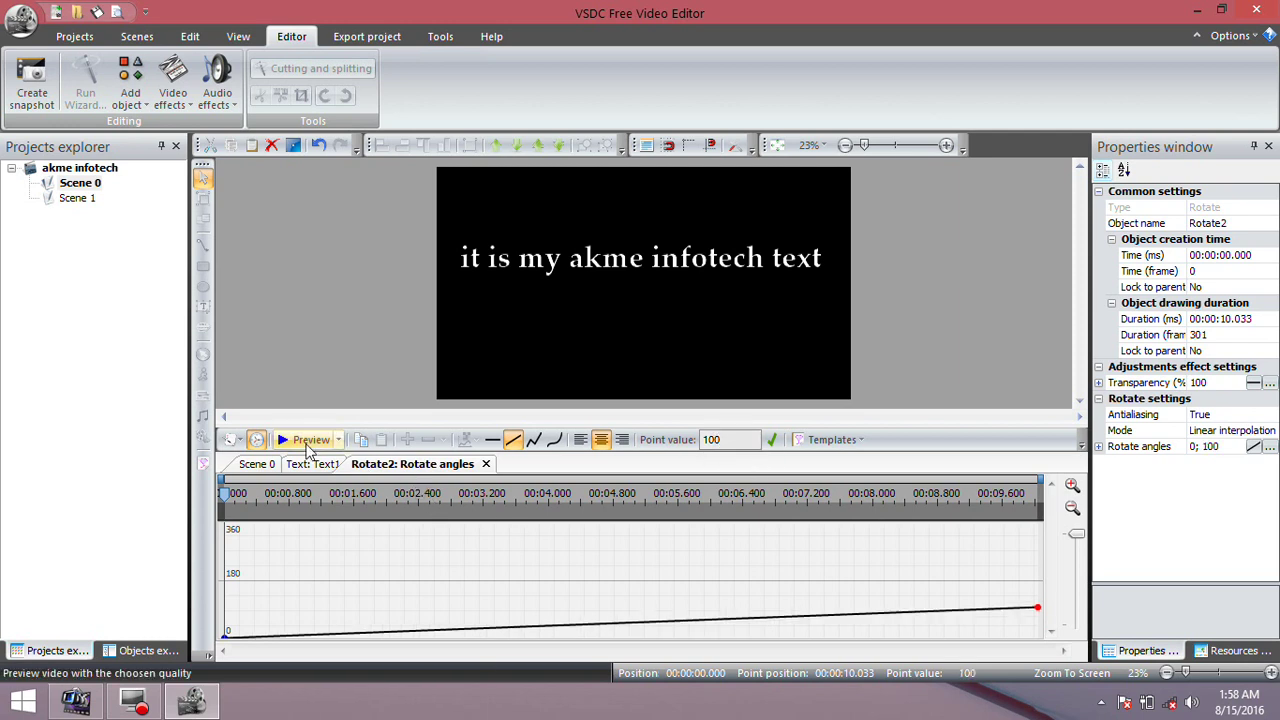
left_click(308, 442)
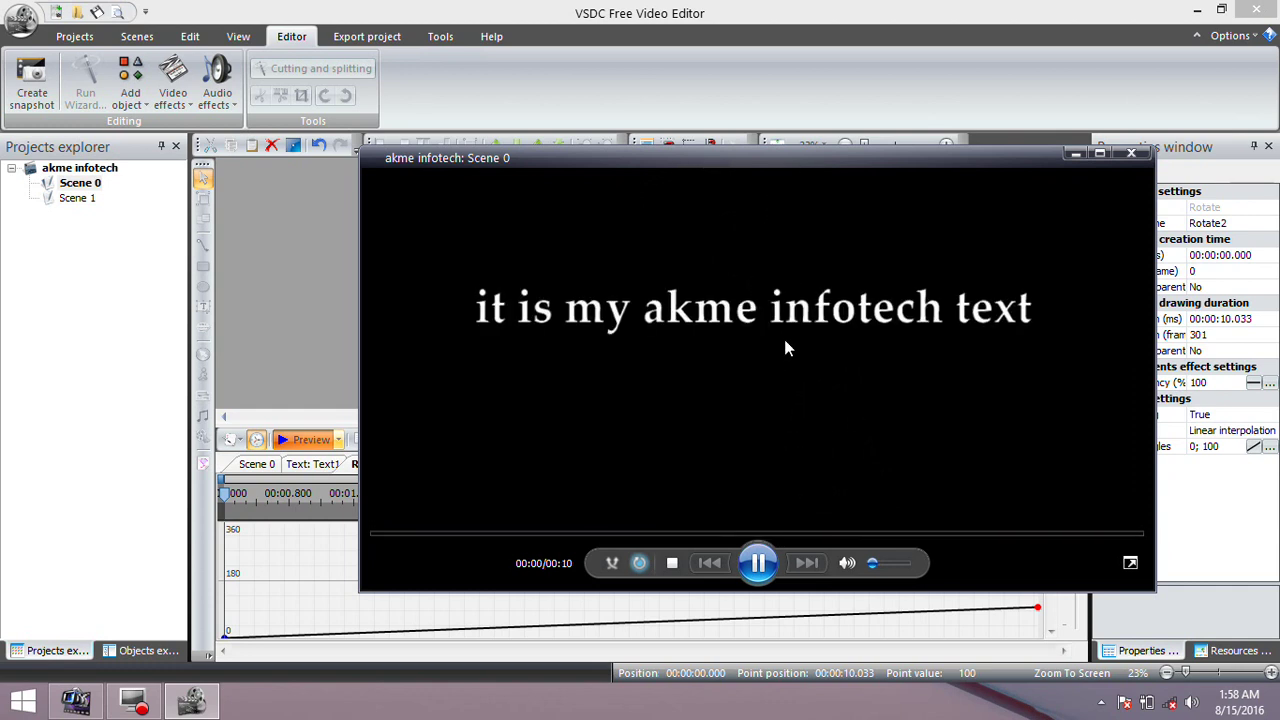
left_click(1131, 153)
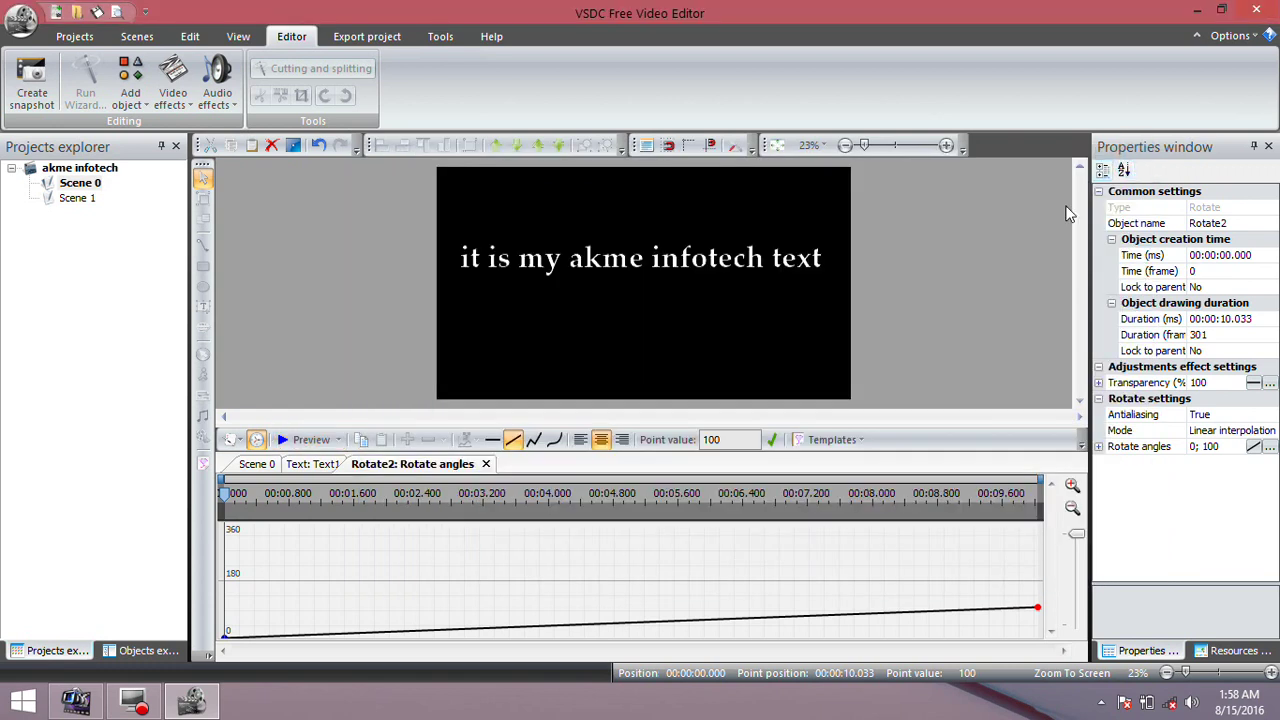
Step: Apply the ZigZag 1 template to the rotation curve with maximum curve value 50 and frequency 5, and preview the scene
left_click(840, 441)
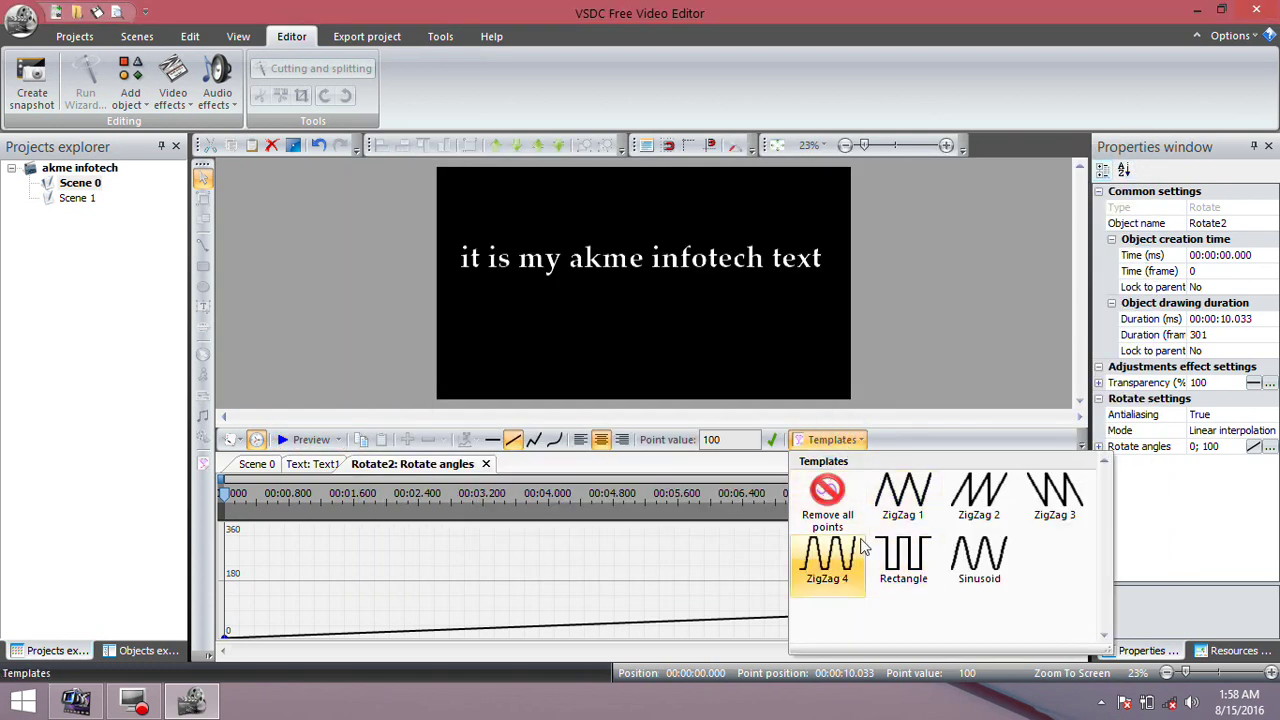
left_click(920, 500)
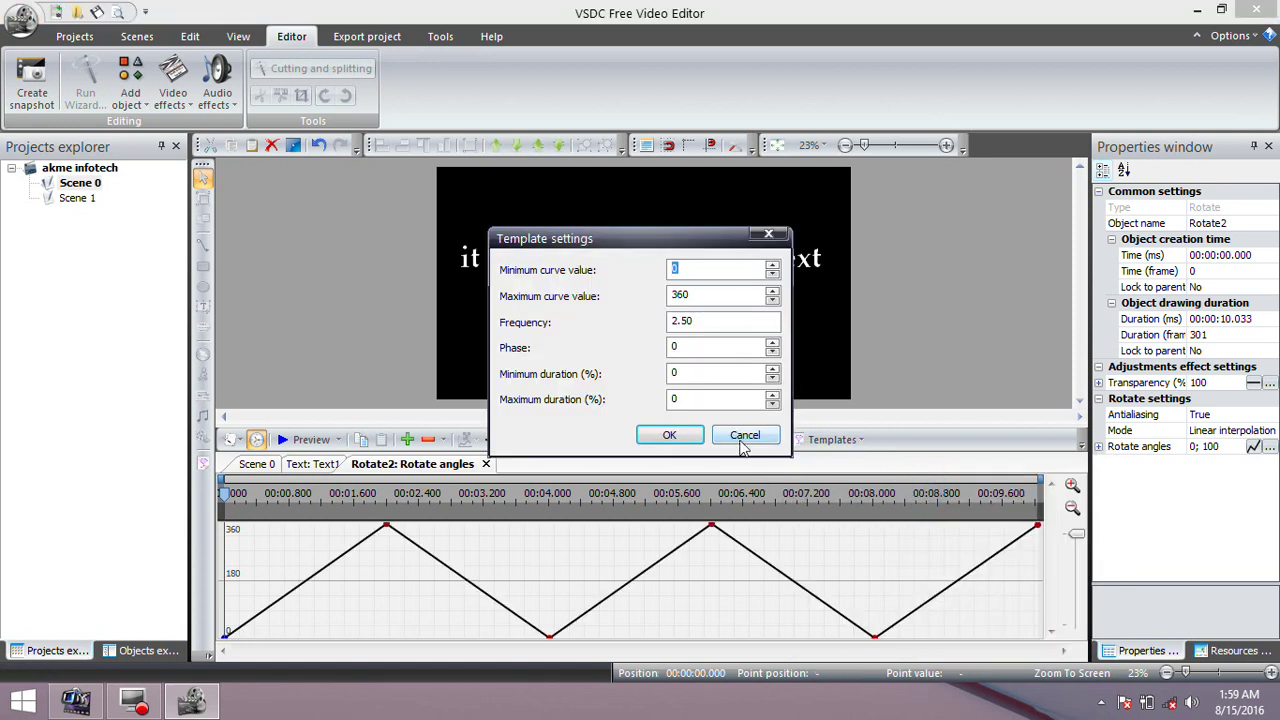
double_click(699, 297)
type("50")
double_click(696, 320)
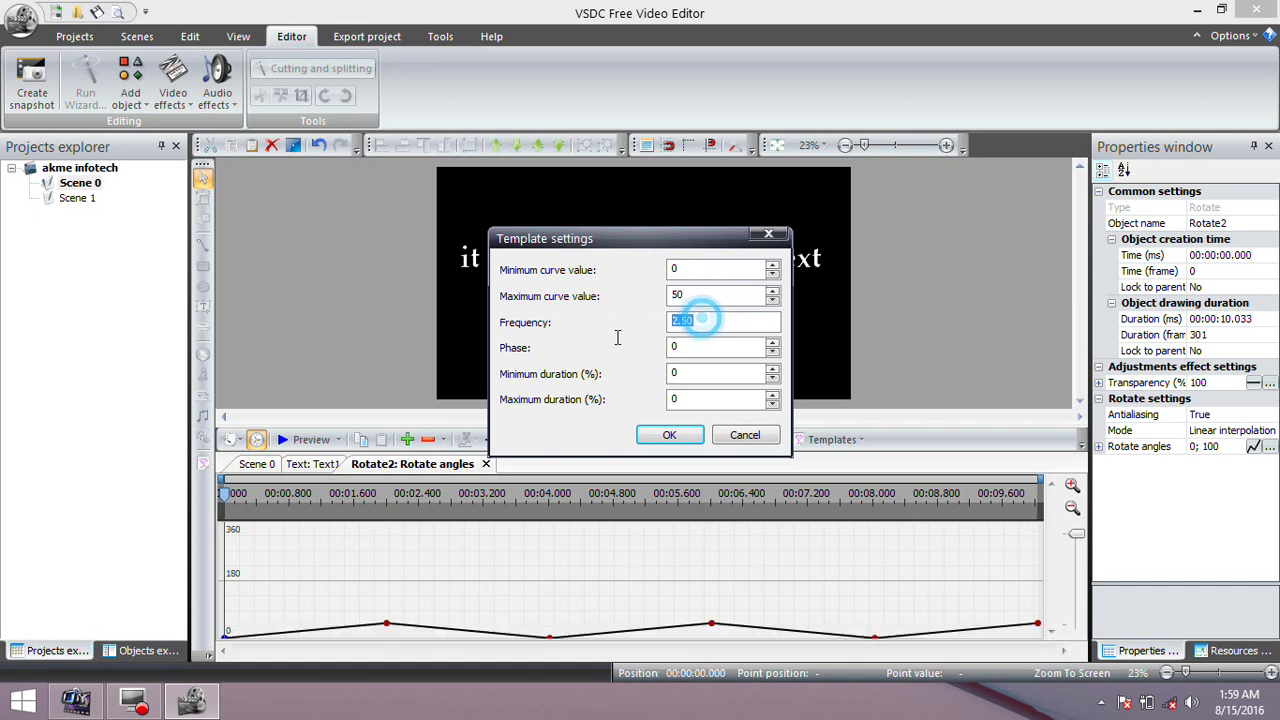
type("3")
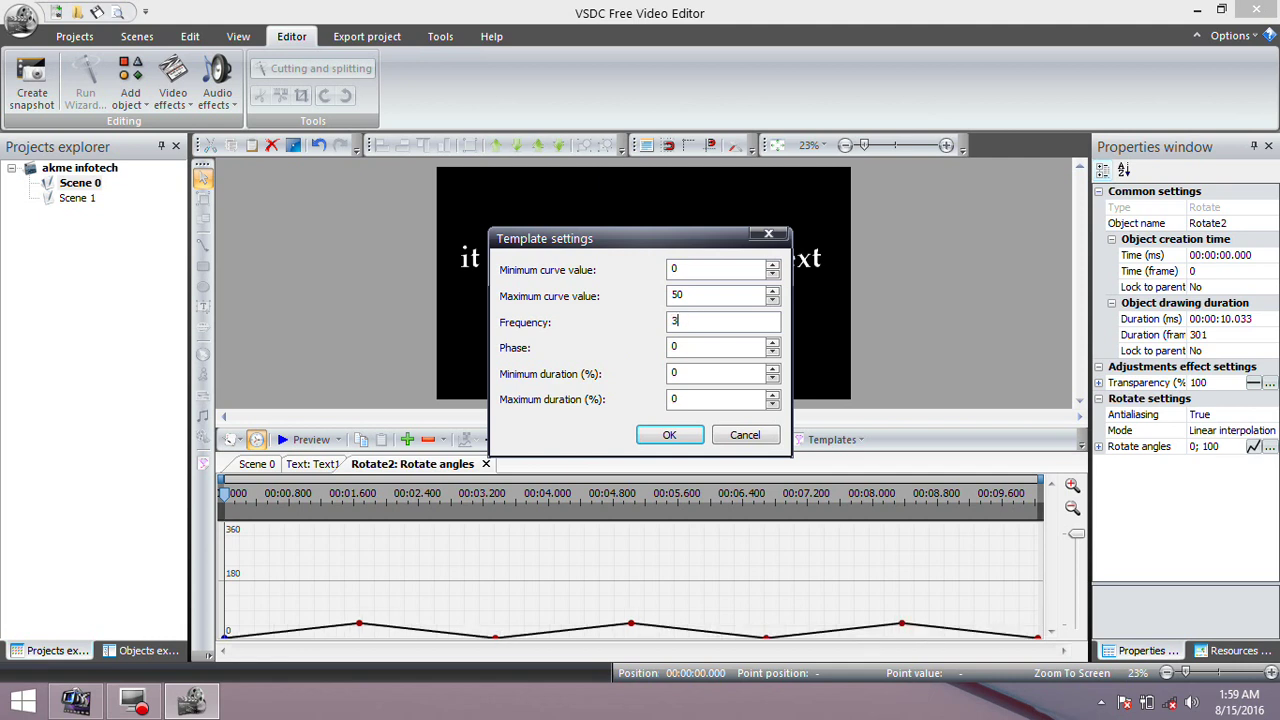
double_click(690, 322)
type("5")
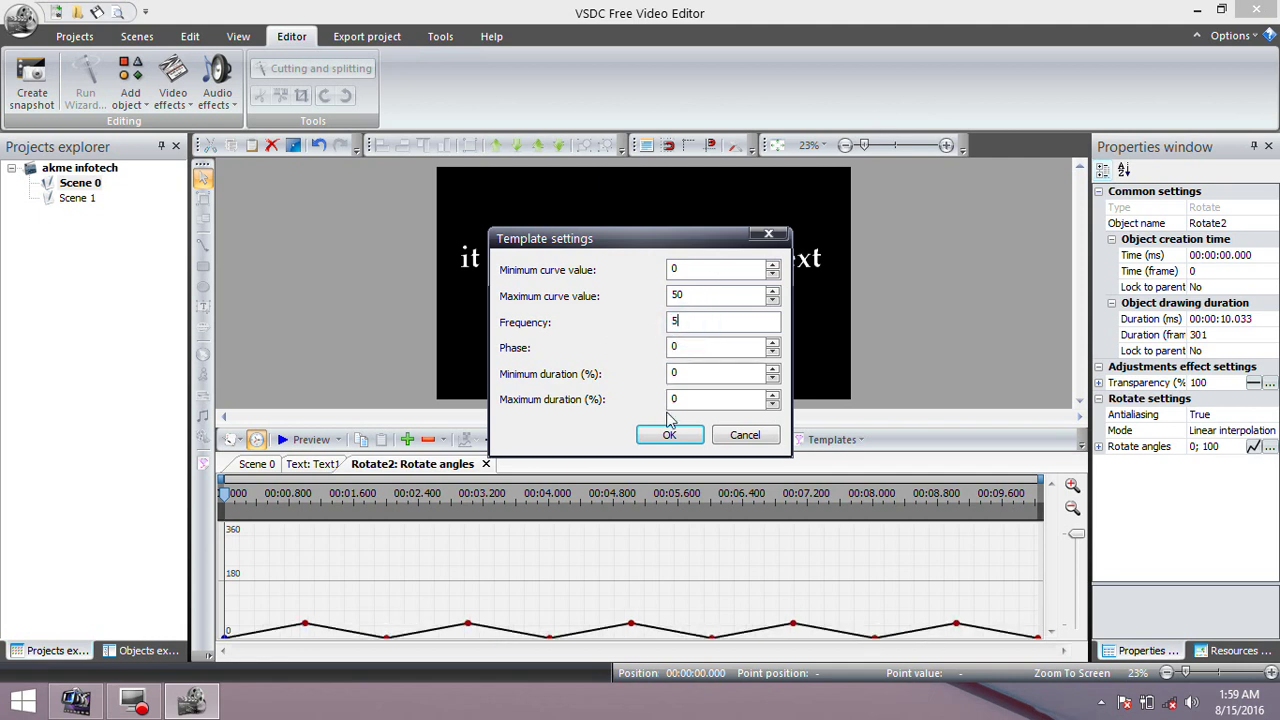
left_click(694, 295)
left_click(668, 438)
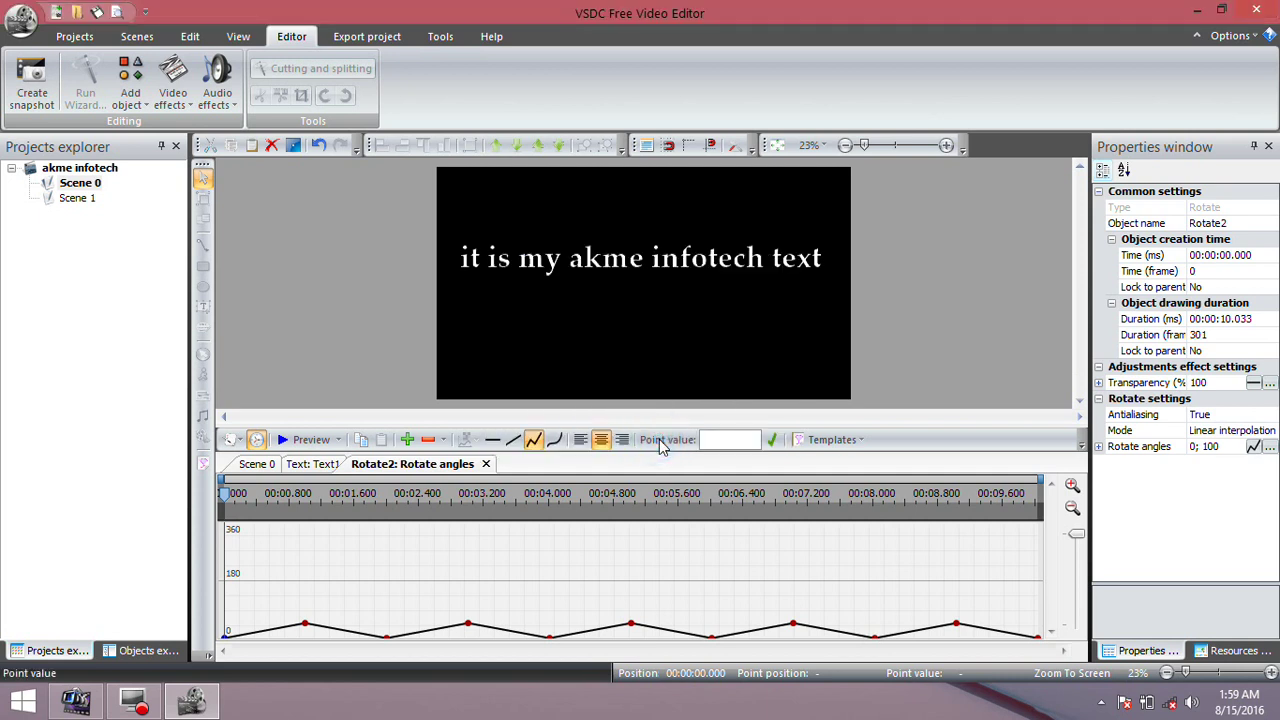
left_click(288, 444)
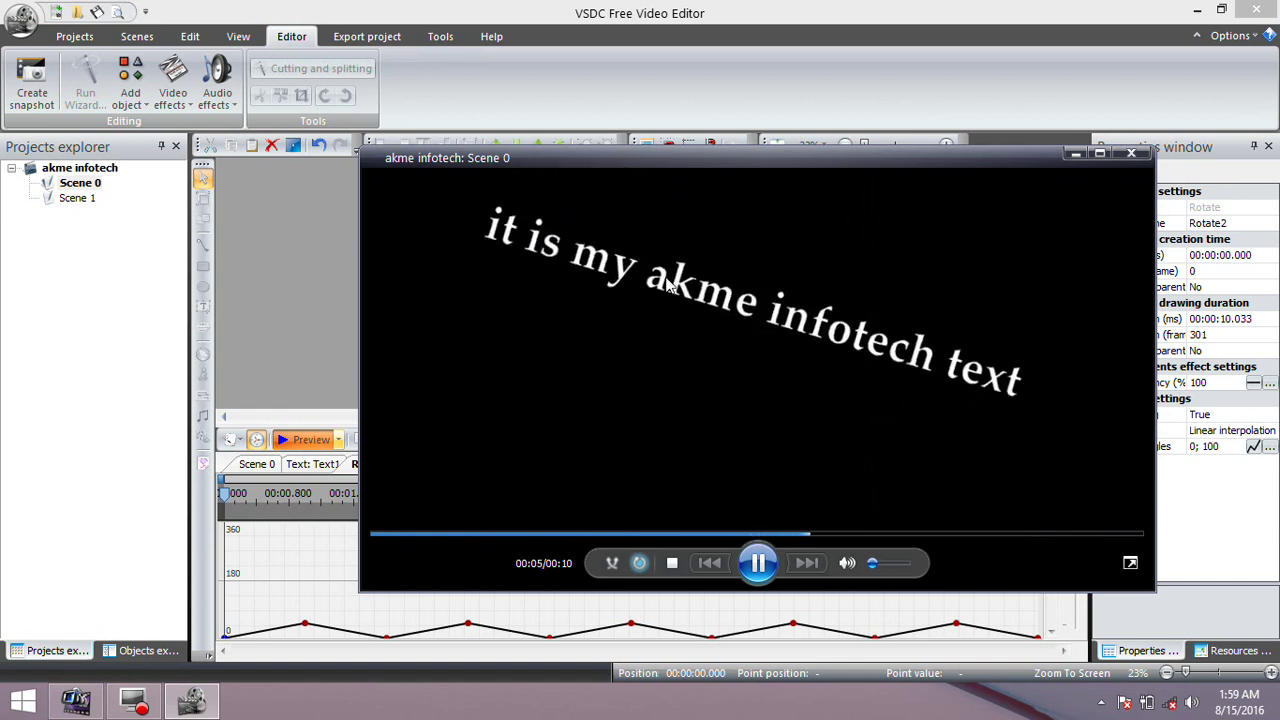
left_click(1131, 156)
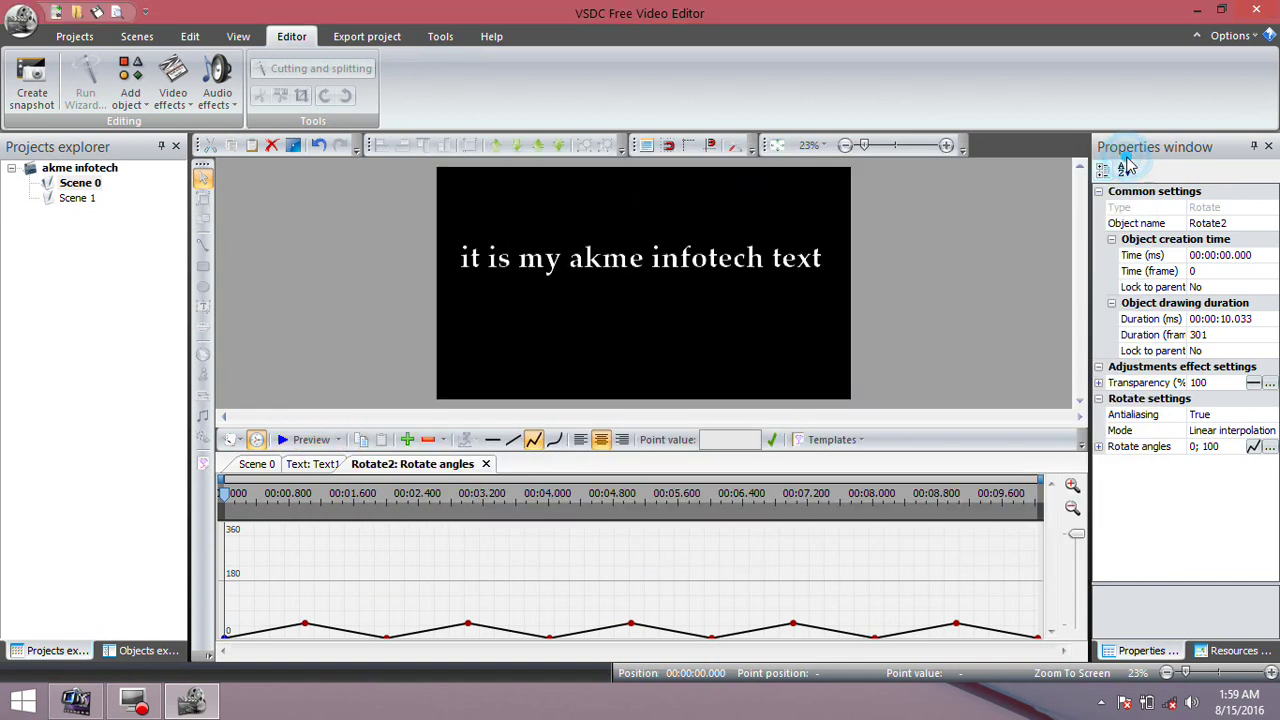
Step: Return to the text object's effect timeline and delete the Rotate effect
left_click(822, 443)
left_click(824, 440)
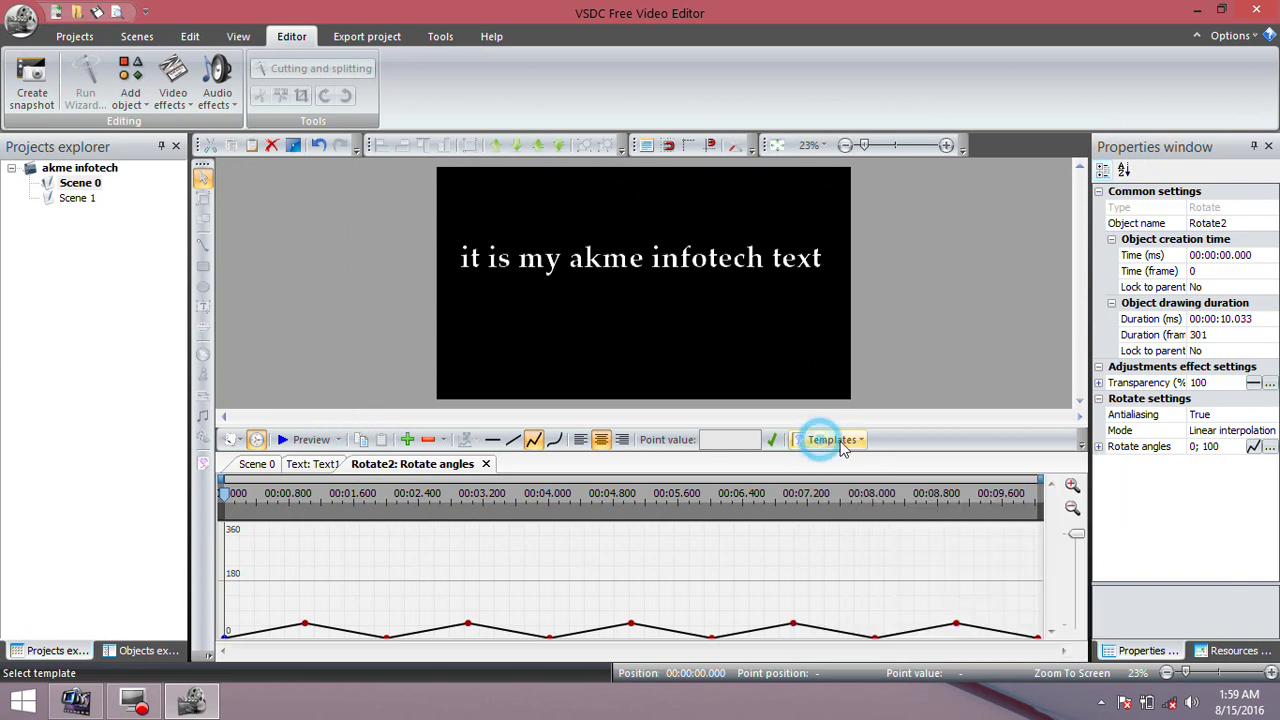
left_click(310, 466)
left_click(499, 538)
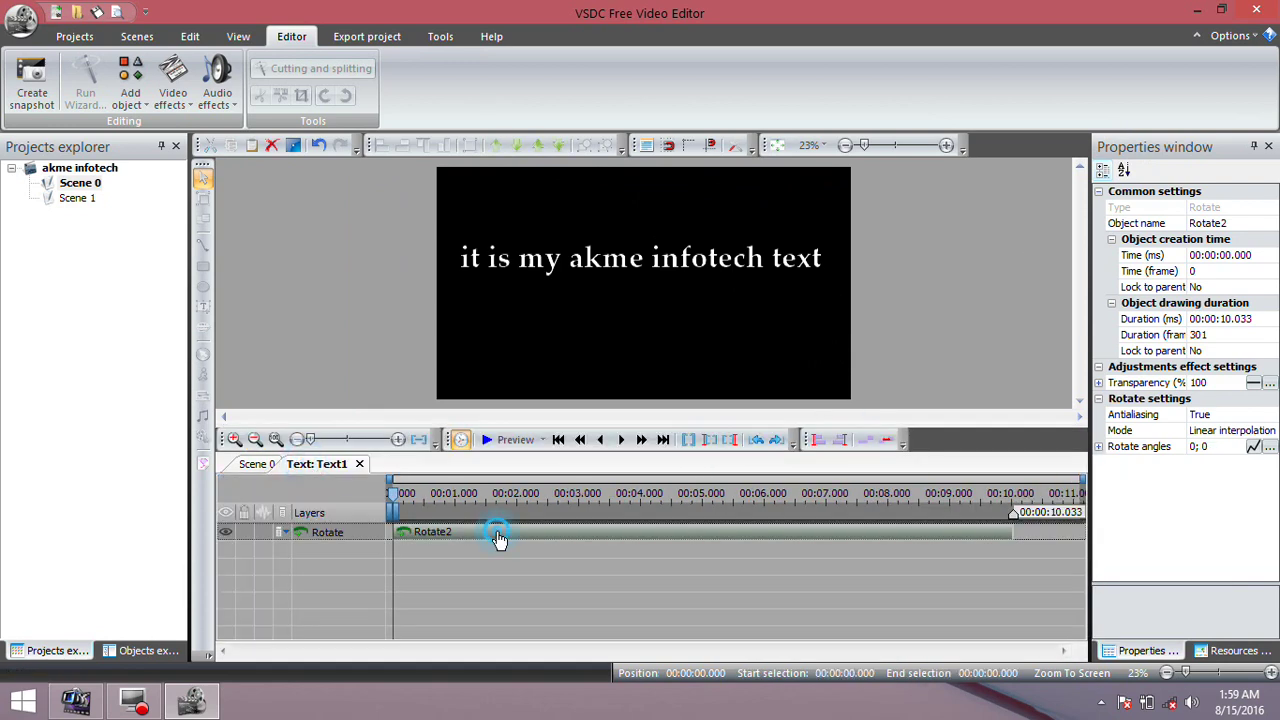
key("Delete")
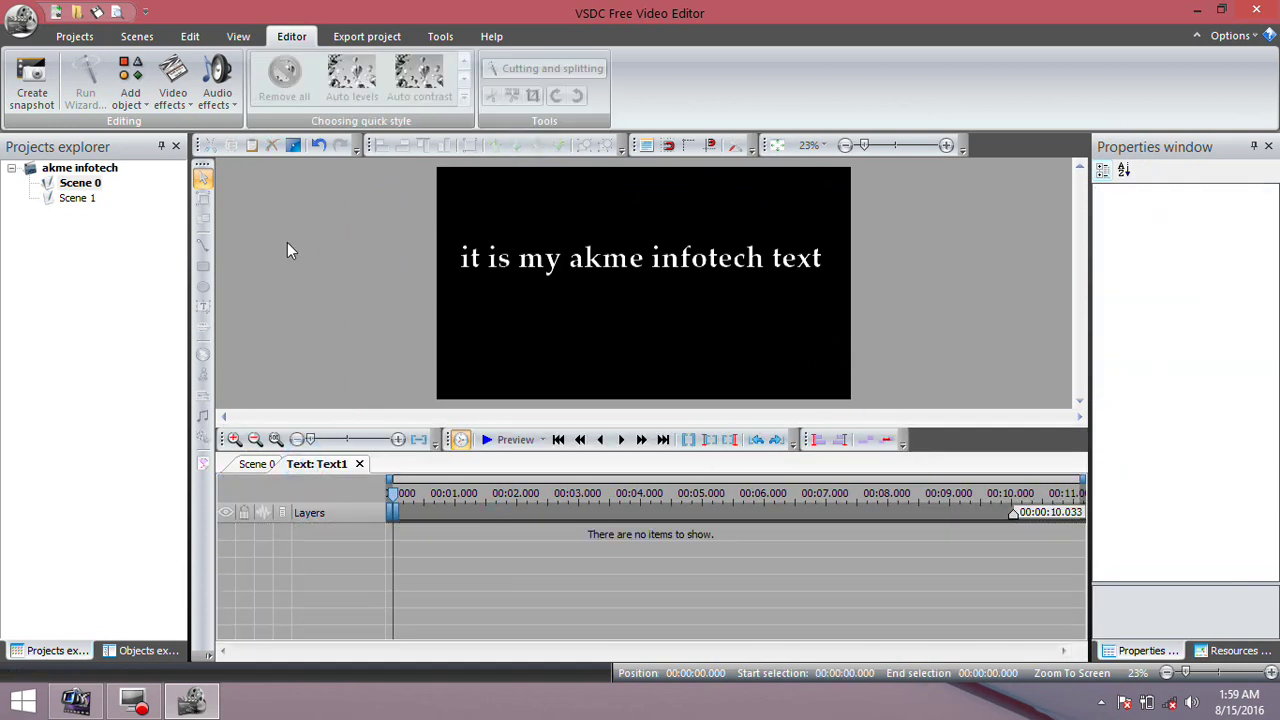
Step: Add a Zoom transform to the text for the whole parent duration and shorten it to about 2.1 seconds
left_click(186, 101)
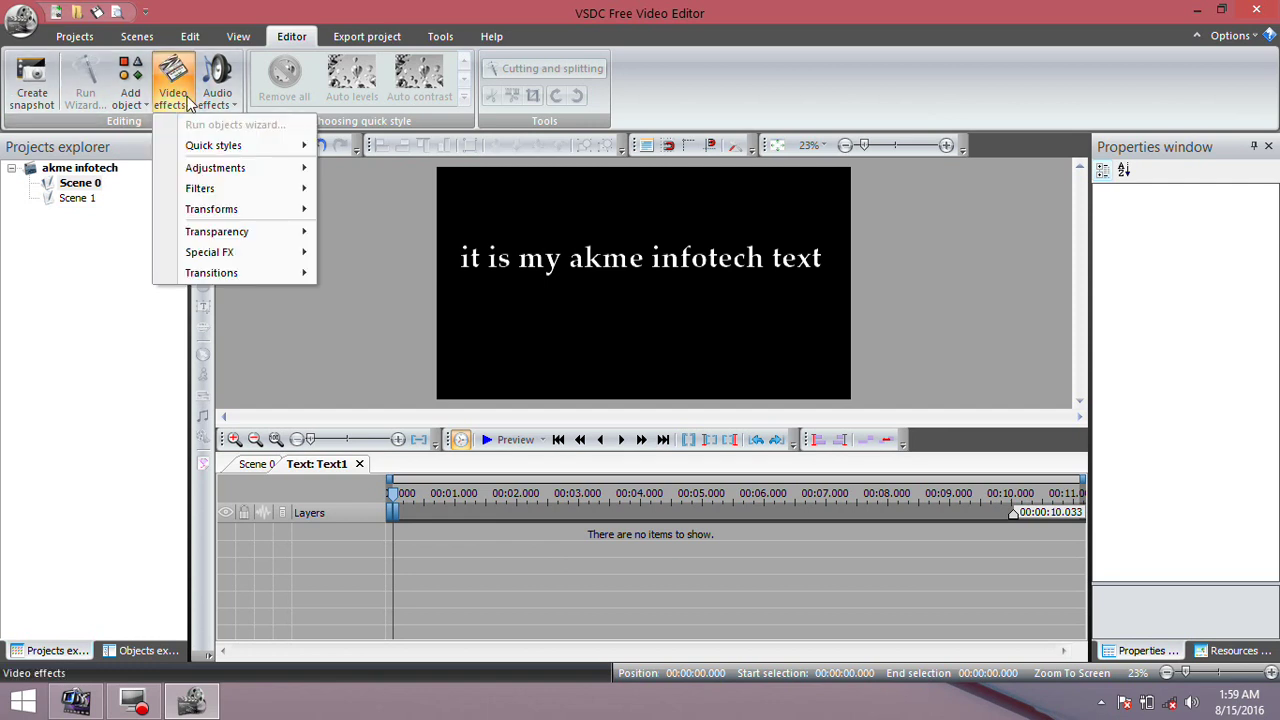
mouse_move(305, 209)
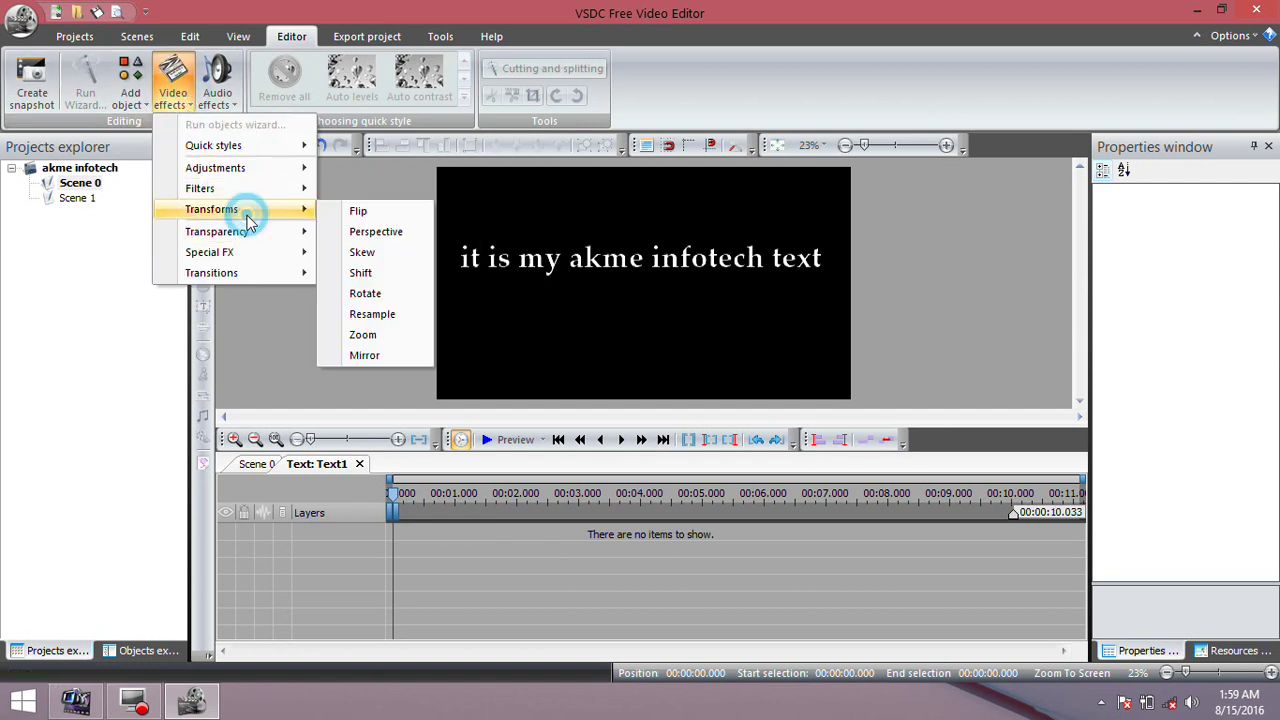
left_click(363, 336)
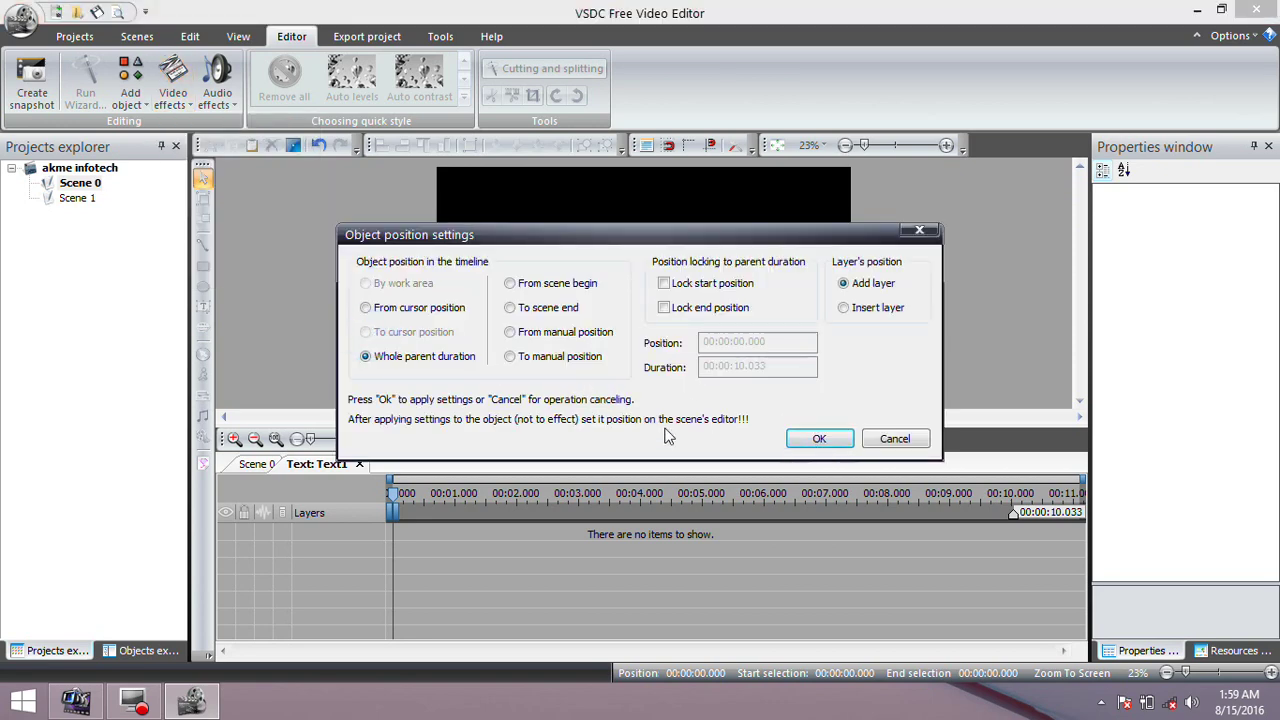
left_click(812, 437)
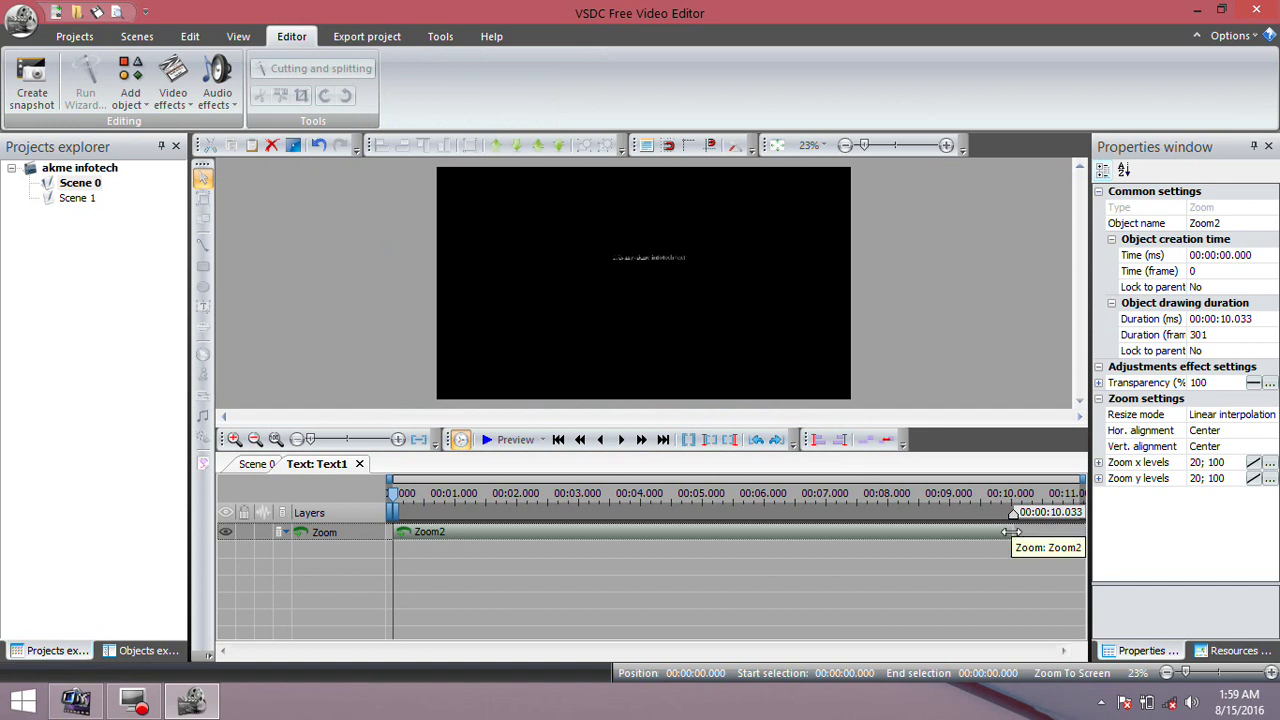
left_click_drag(1007, 532, 520, 539)
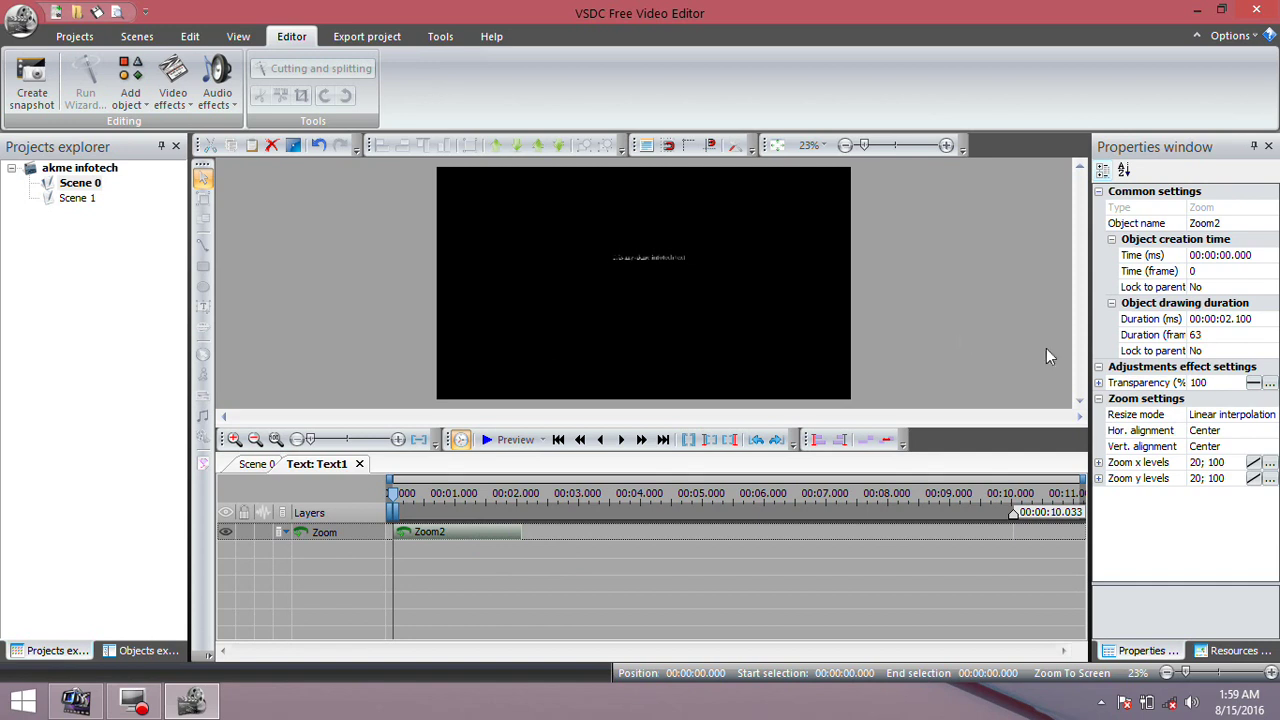
Step: Make the Zoom x levels change linearly from 0 at the start to 100 at the end
left_click(1254, 466)
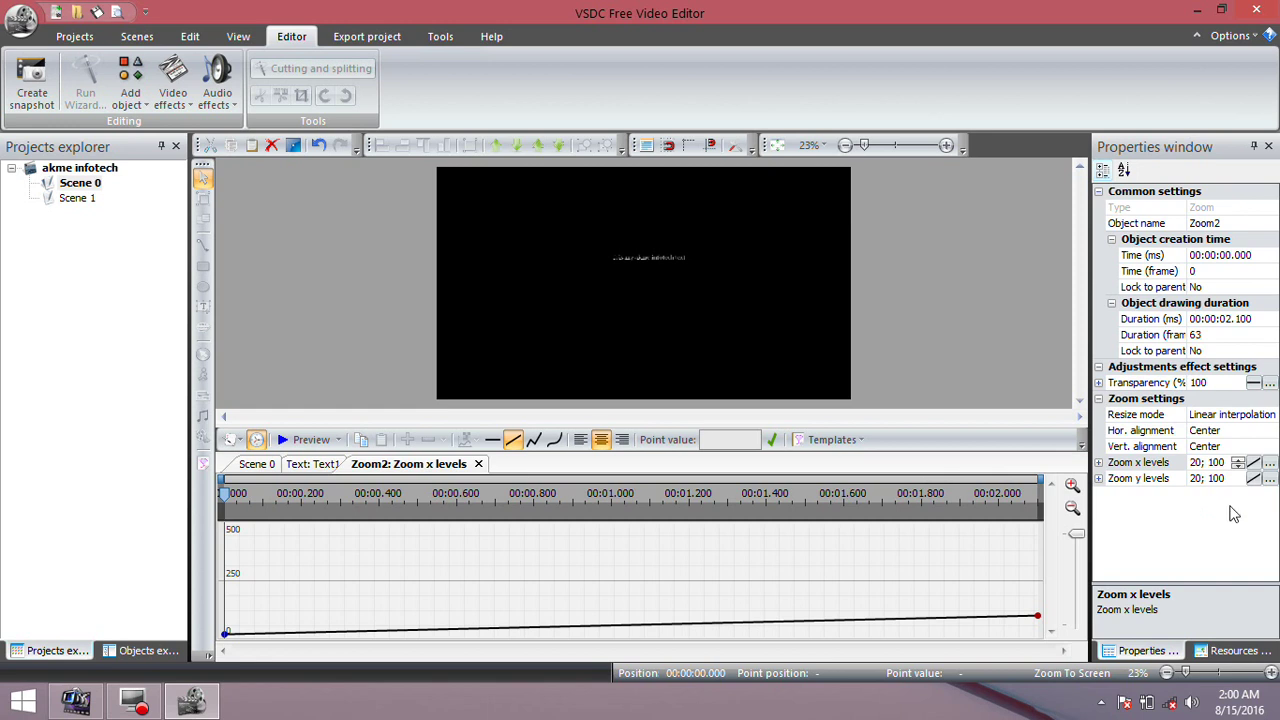
left_click(517, 446)
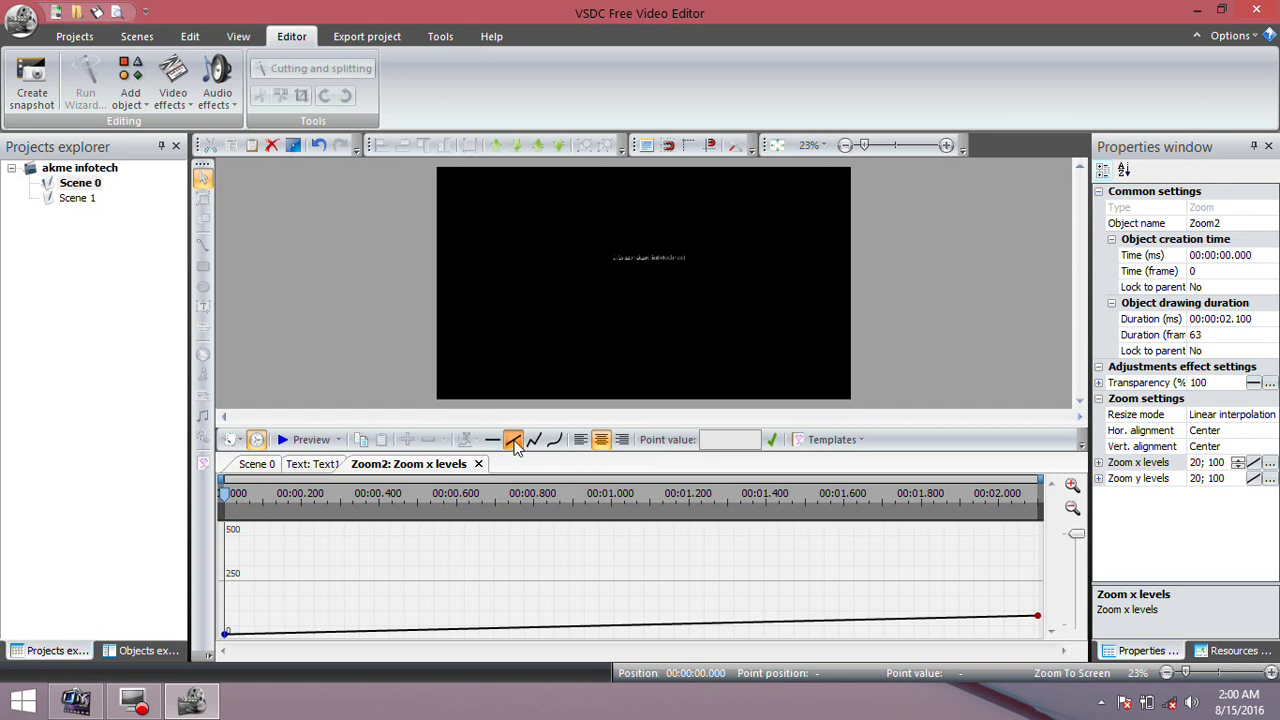
left_click(226, 633)
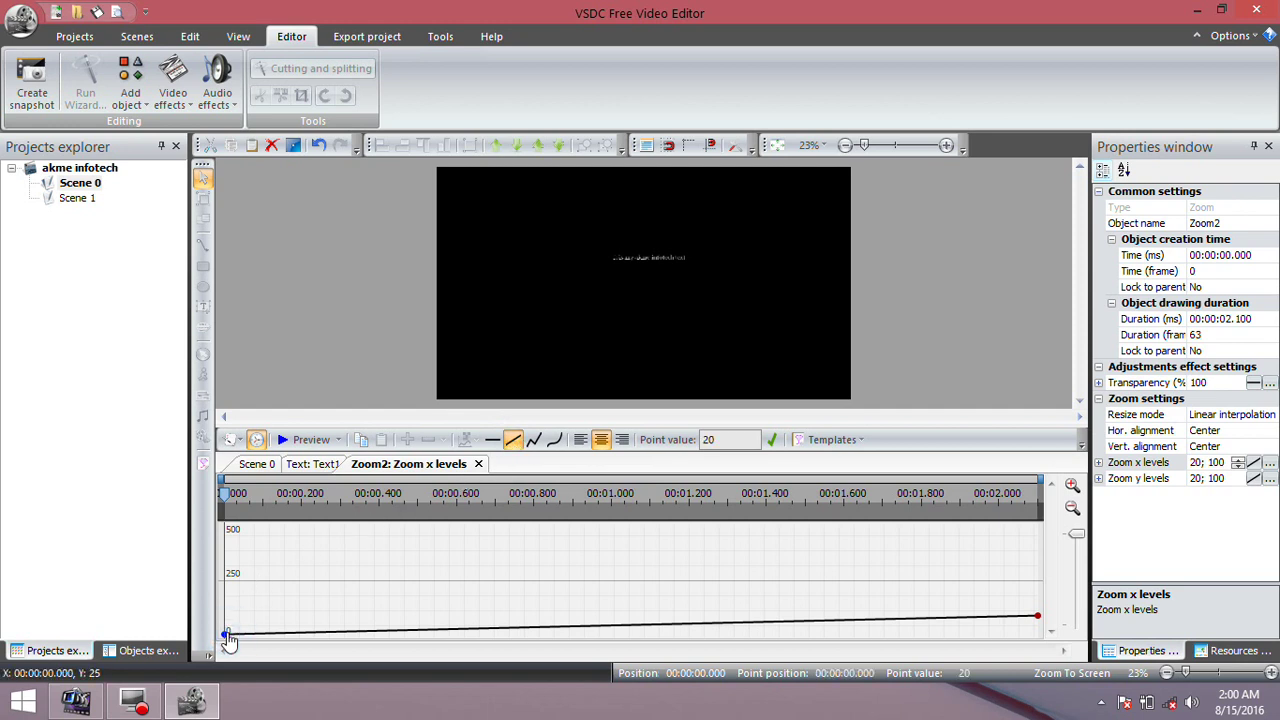
left_click(722, 440)
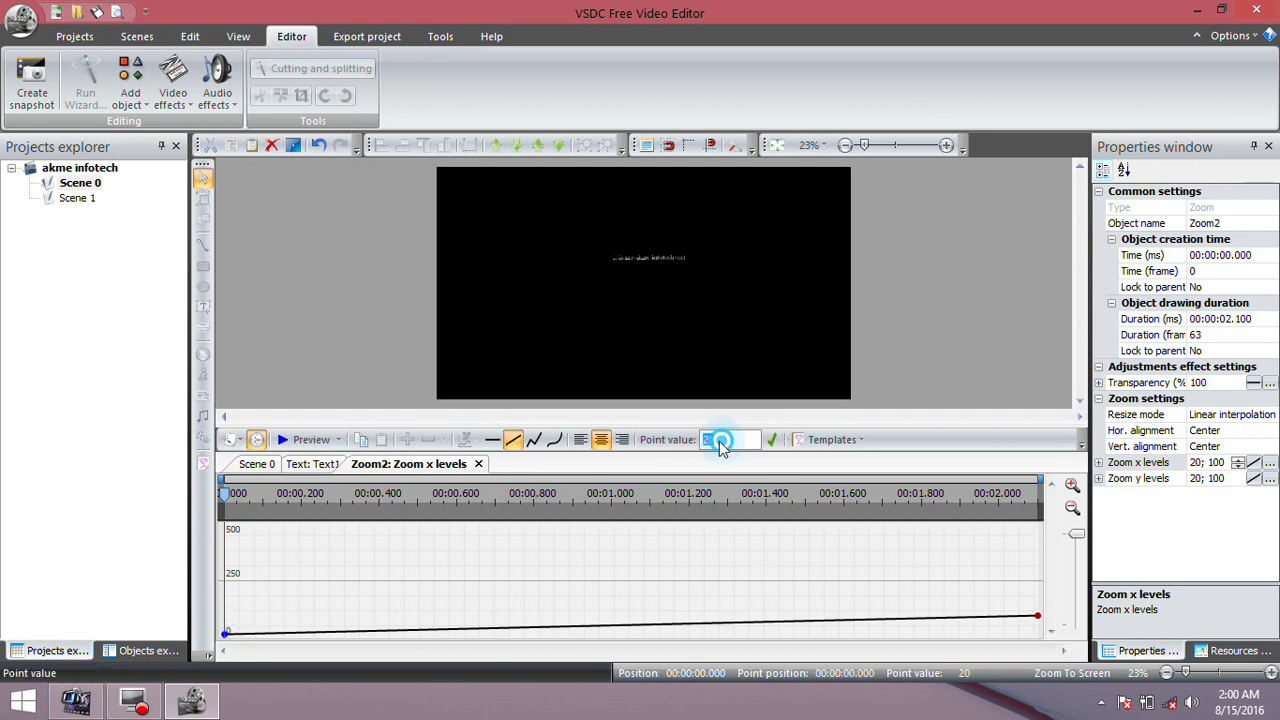
double_click(712, 440)
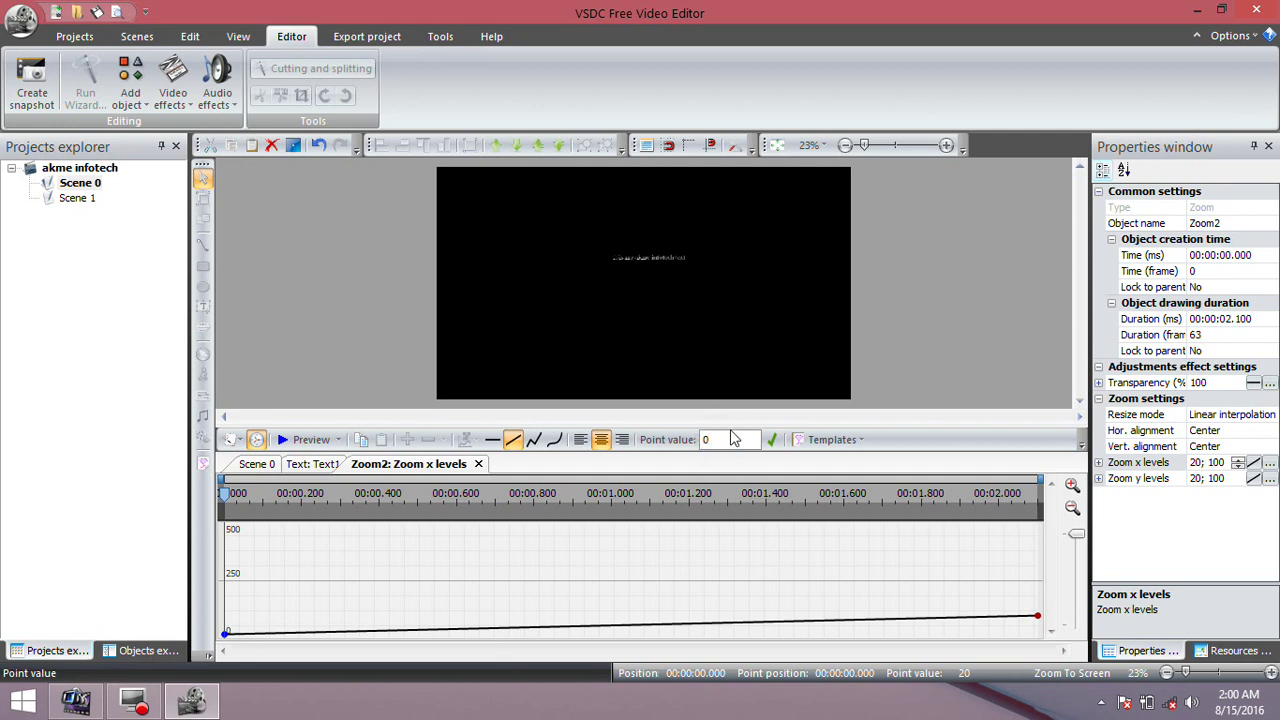
key("Return")
left_click(1037, 617)
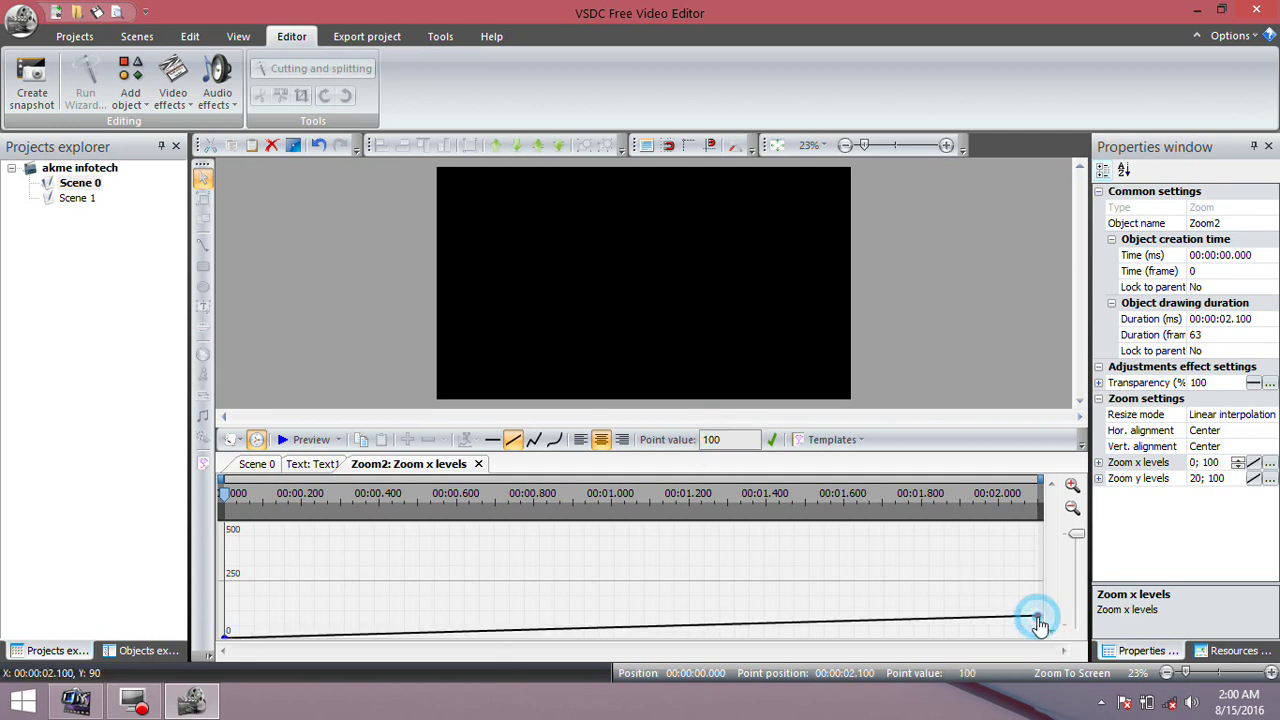
double_click(714, 440)
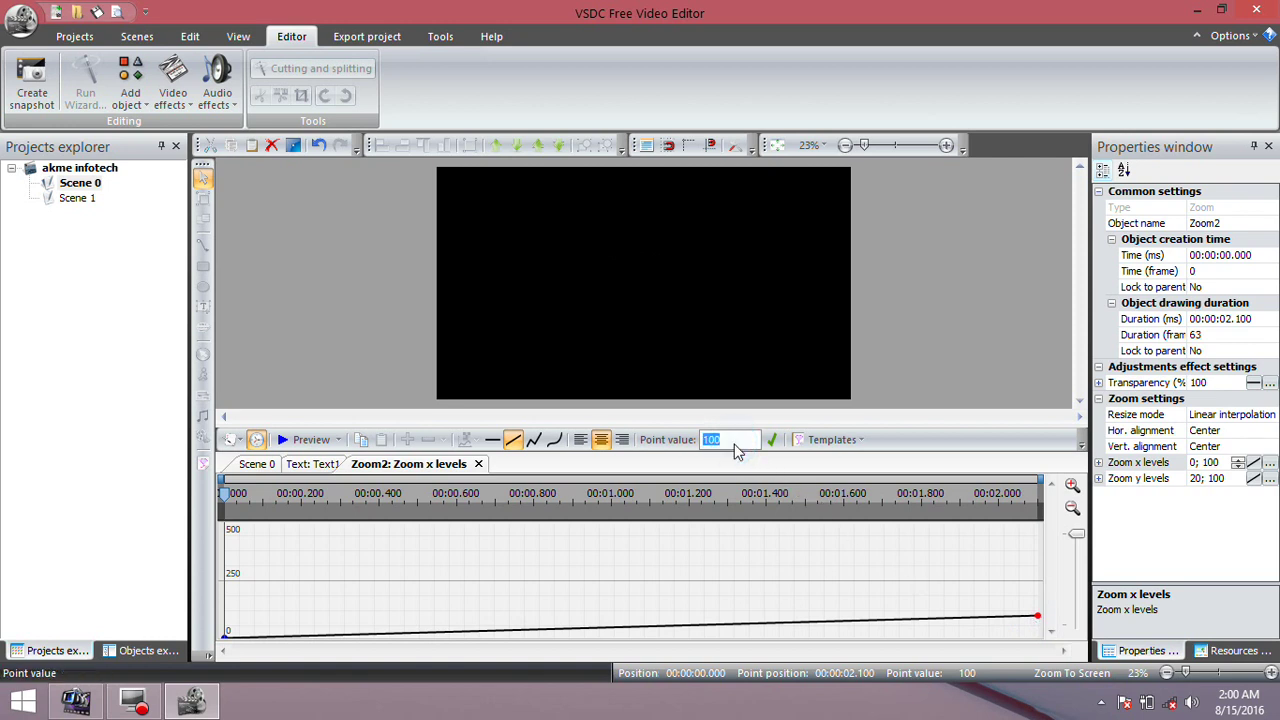
left_click(735, 443)
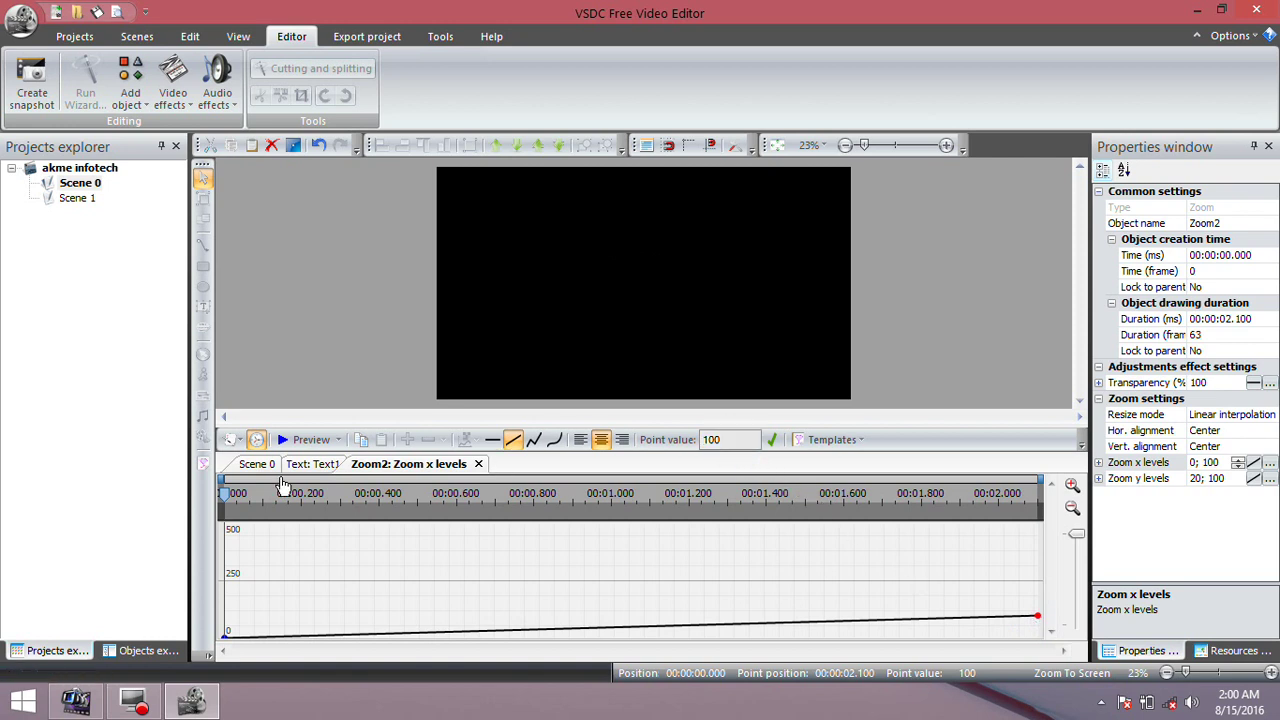
Step: Copy the Zoom x levels curve and paste it into the Zoom y levels
left_click(361, 441)
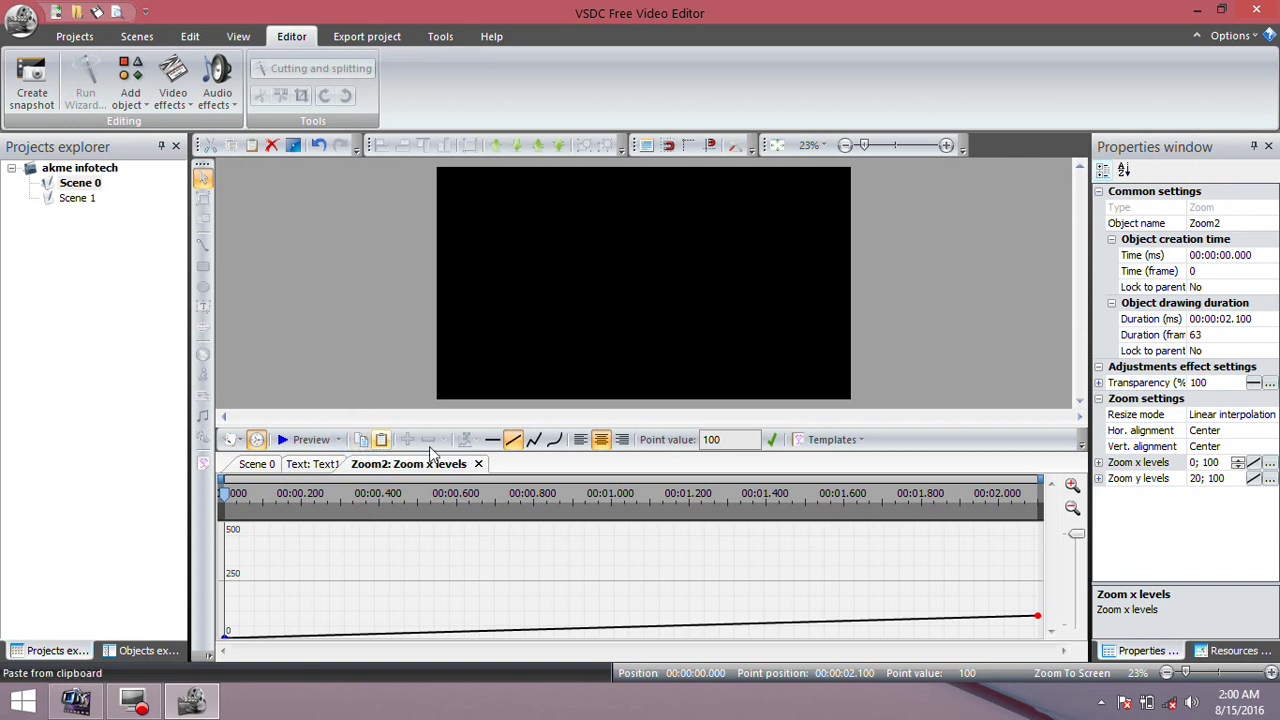
left_click(1164, 486)
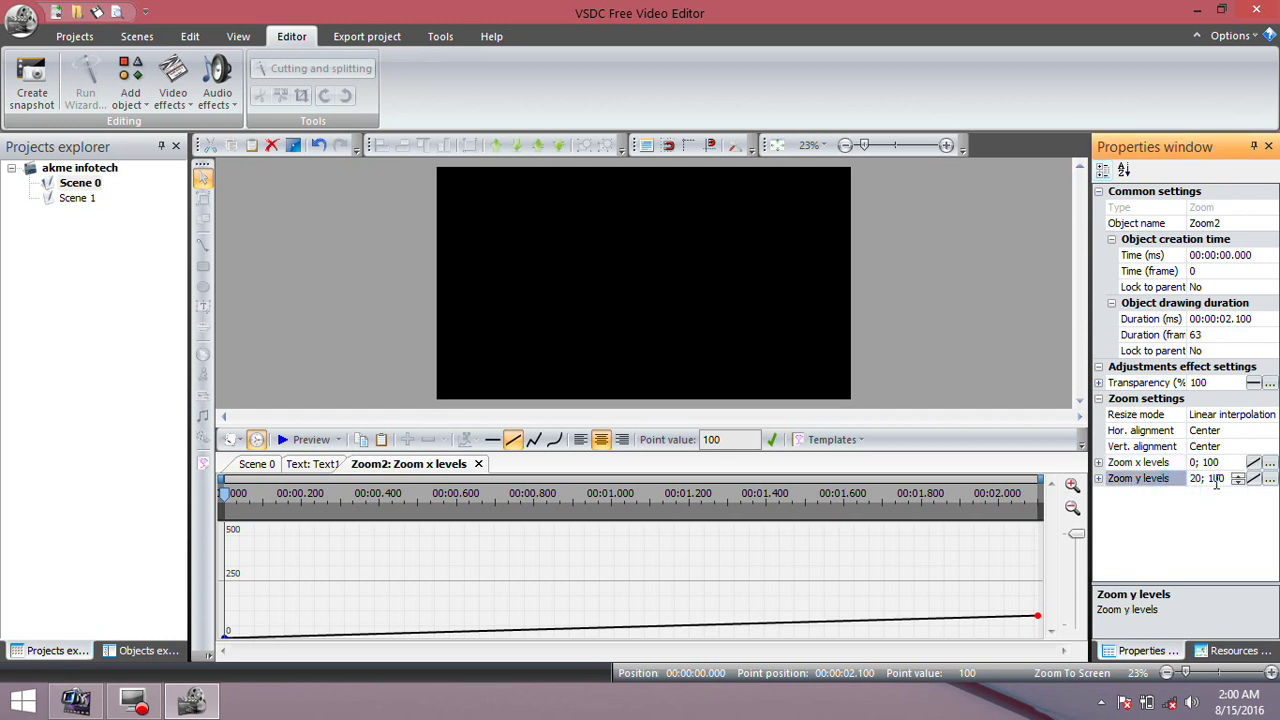
left_click(1270, 479)
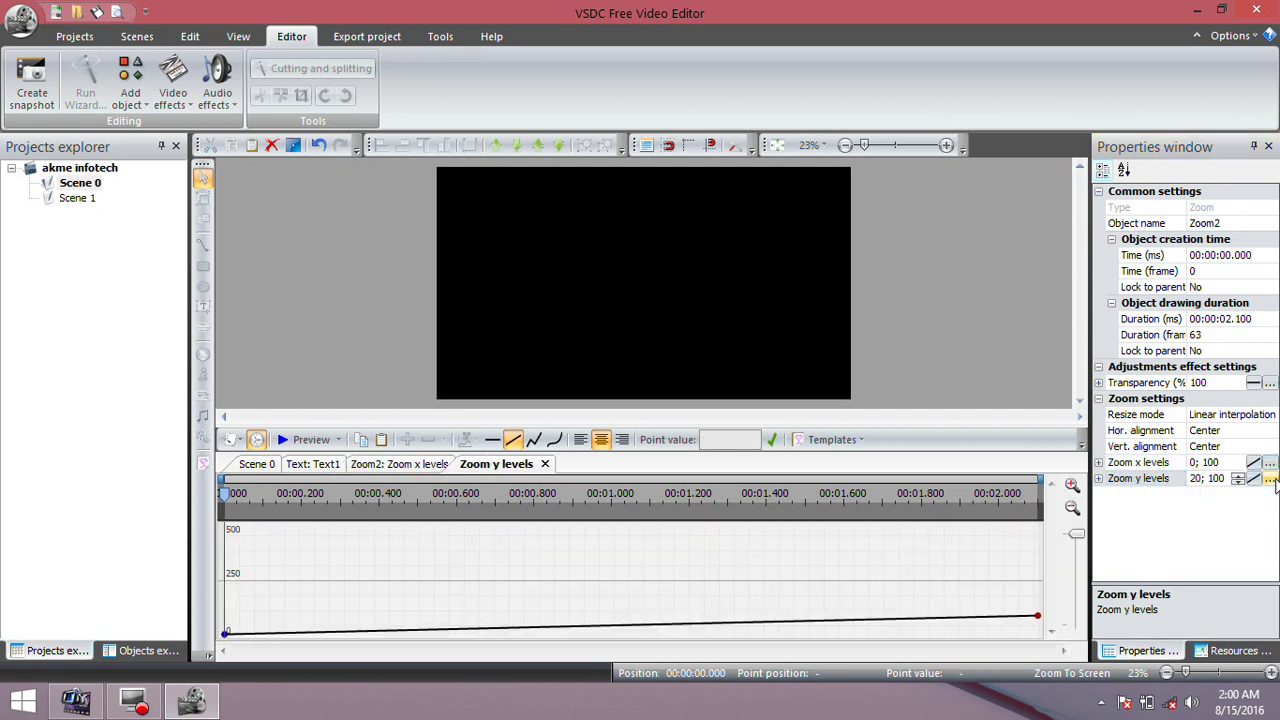
left_click(383, 440)
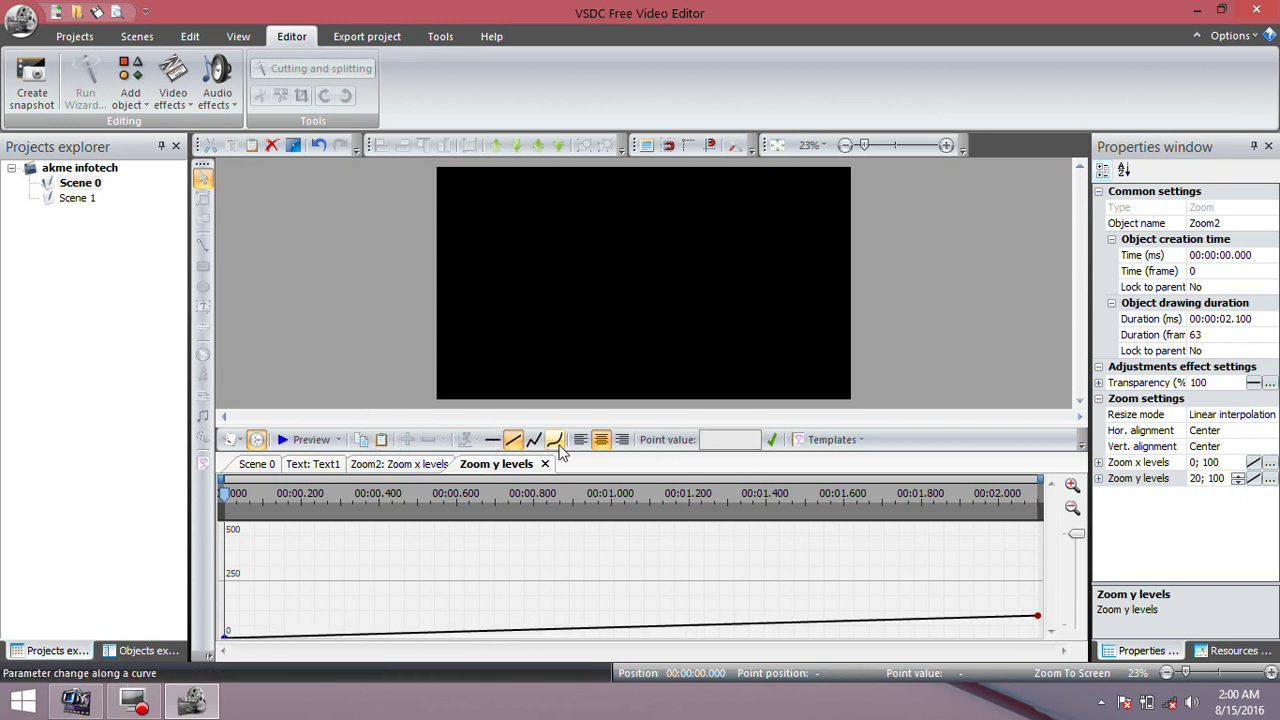
Step: Preview the scene, replaying the zoom from the beginning, and close the preview
left_click(310, 441)
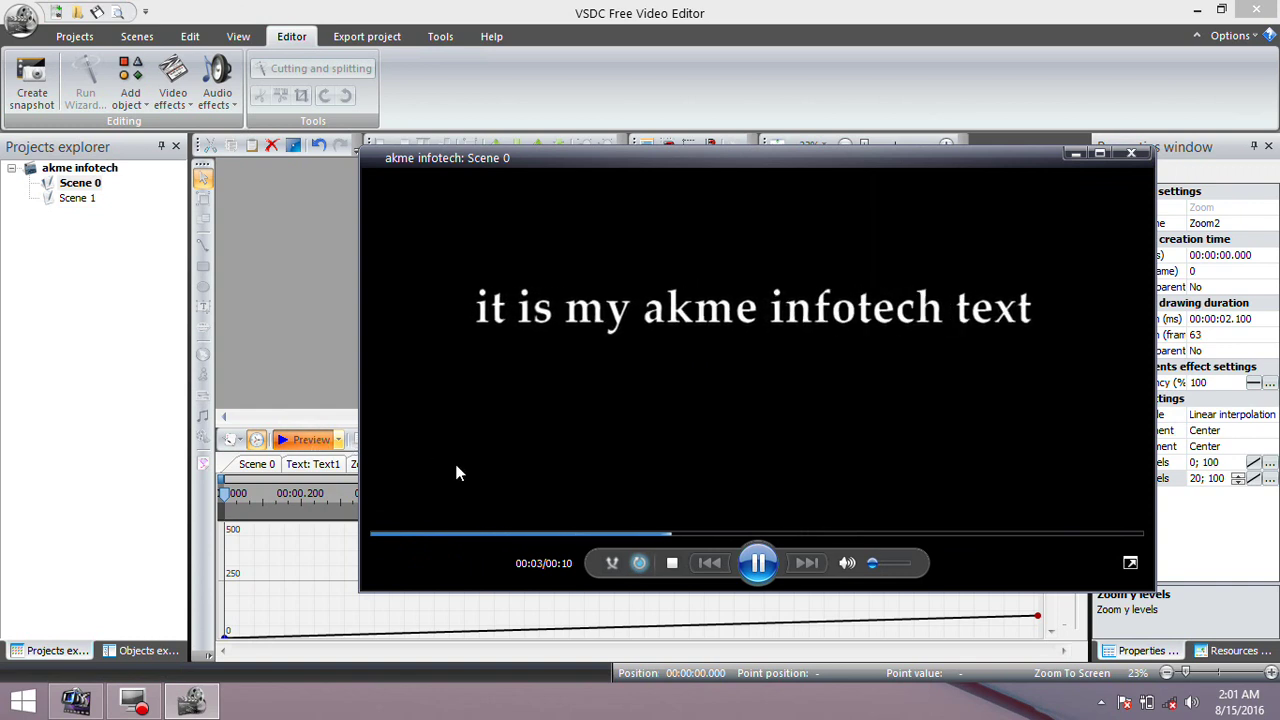
left_click(374, 535)
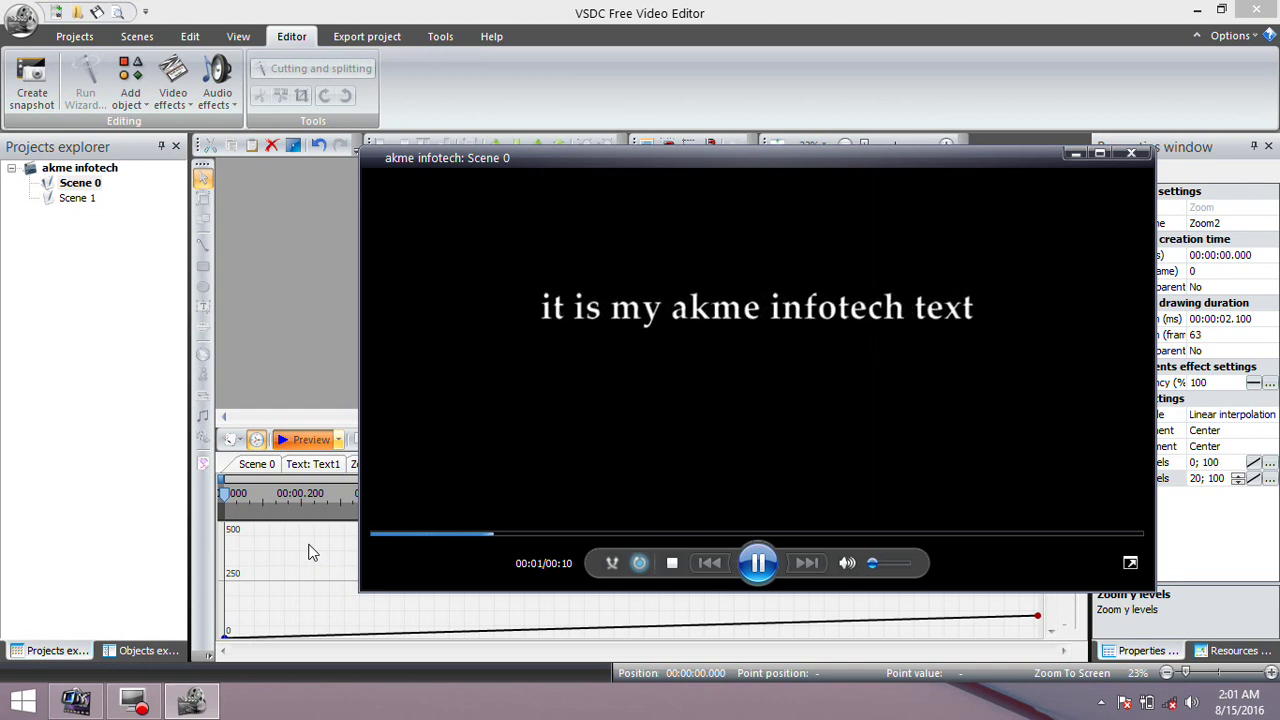
left_click(405, 537)
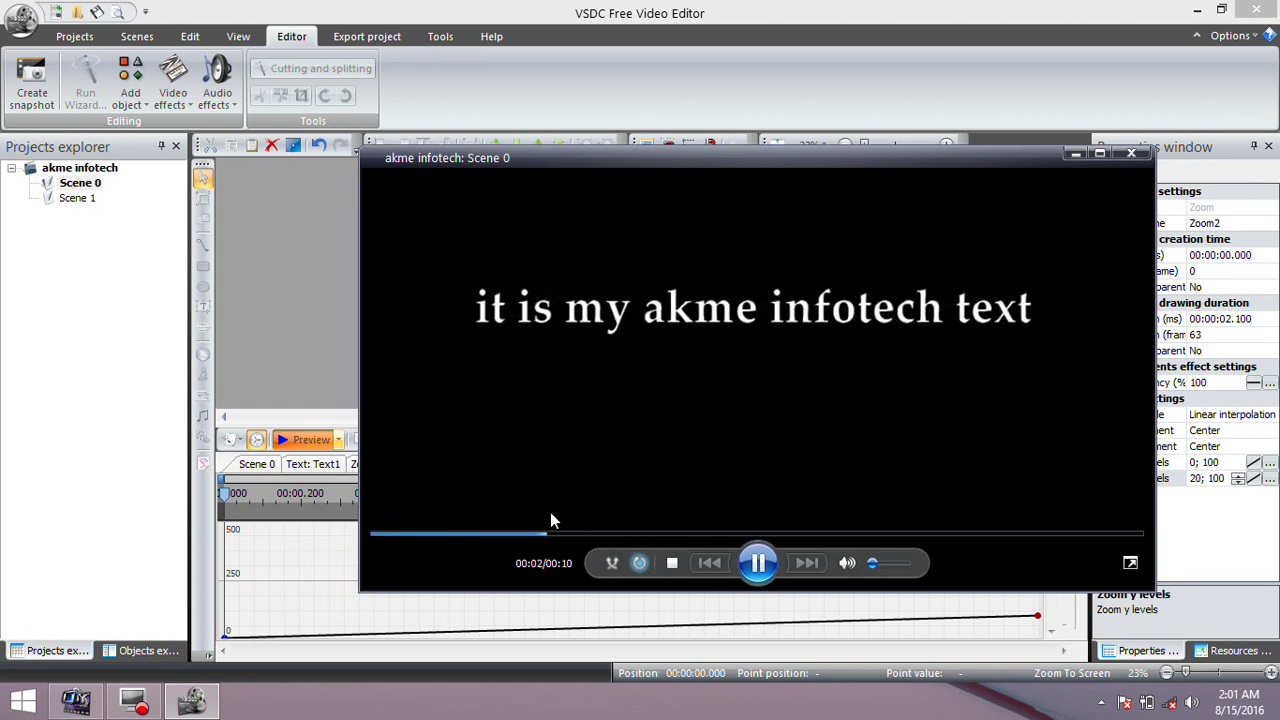
left_click(1132, 155)
Step: Close the zoom curve editors, extend the Zoom effect to the full 10.033 seconds, and preview the scene
left_click(420, 464)
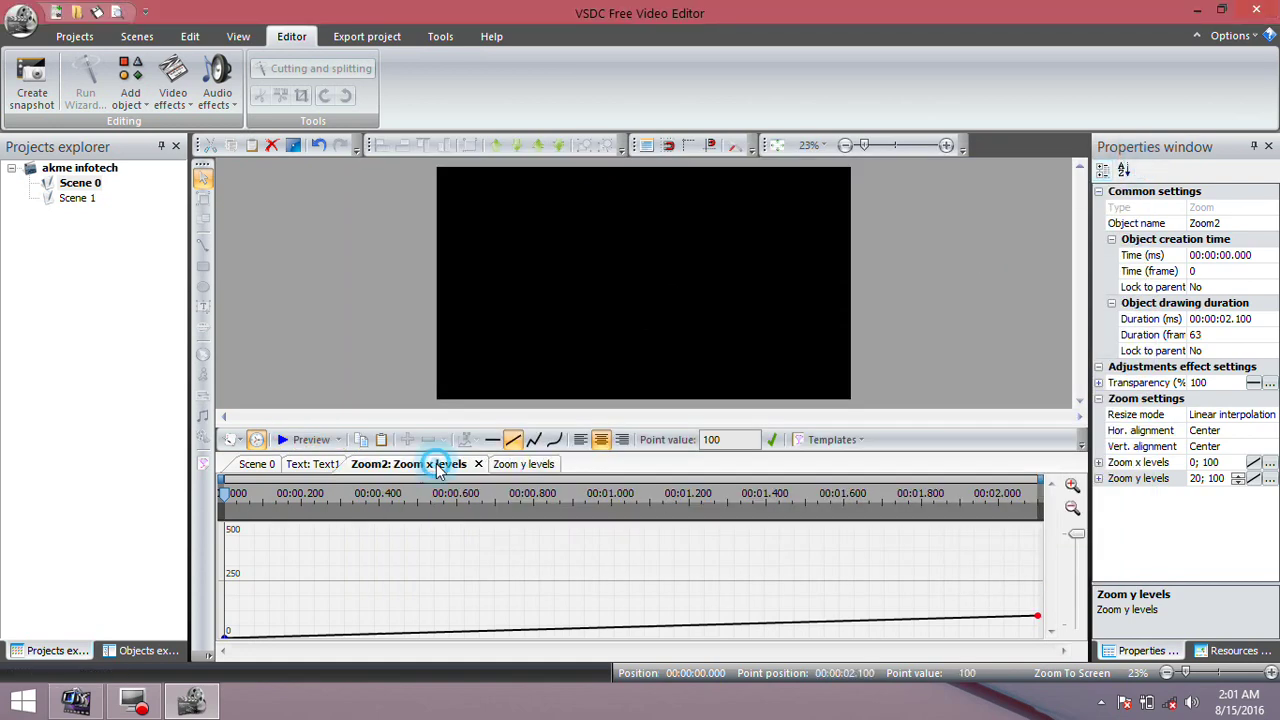
left_click(466, 464)
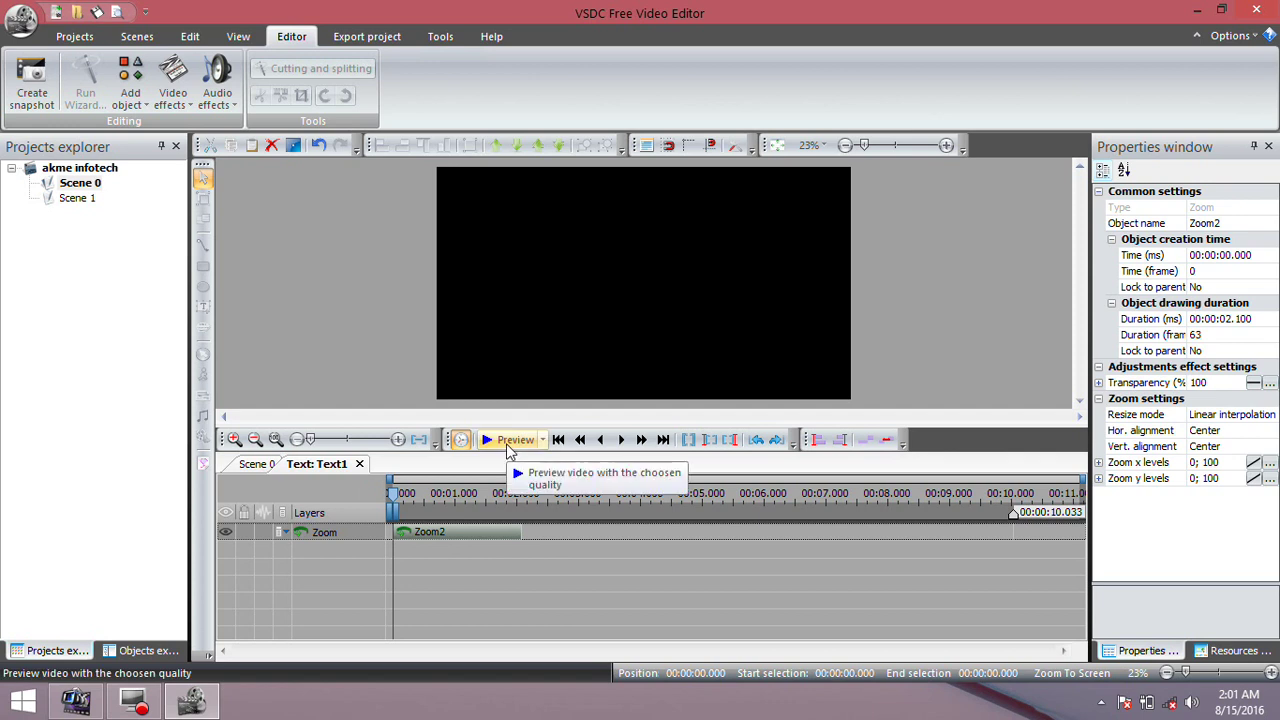
left_click_drag(520, 531, 1012, 543)
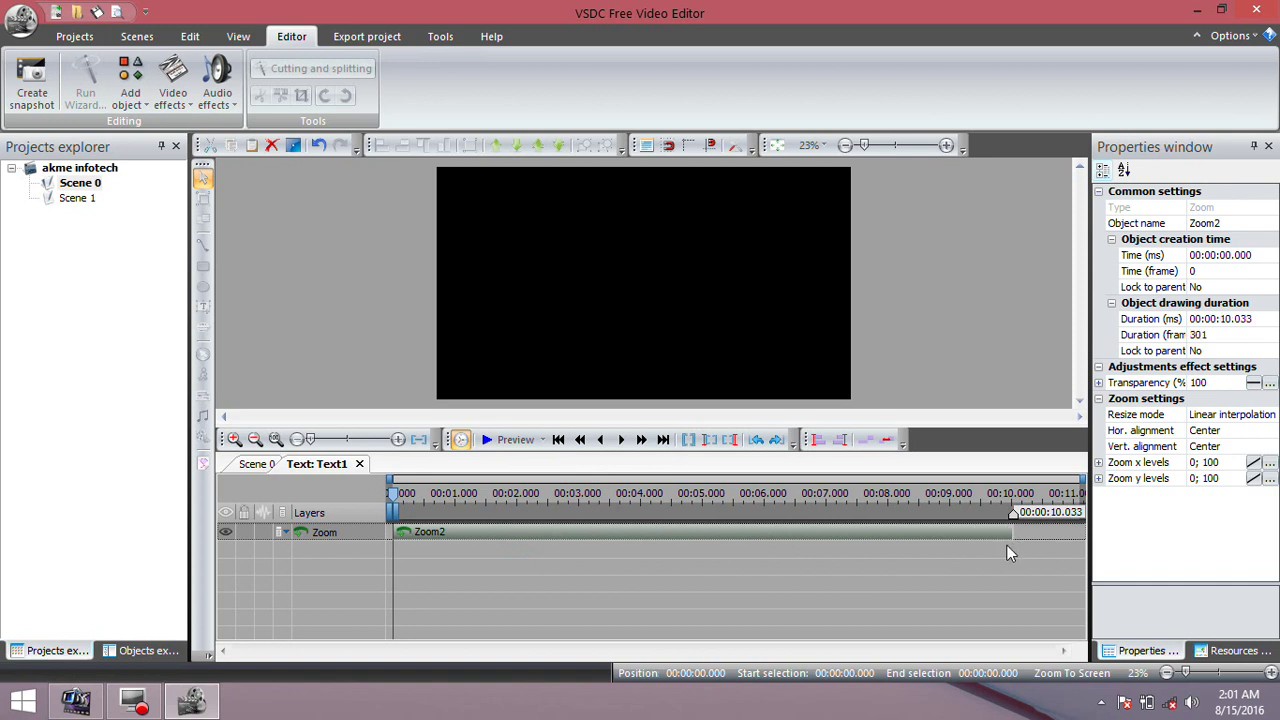
left_click(515, 441)
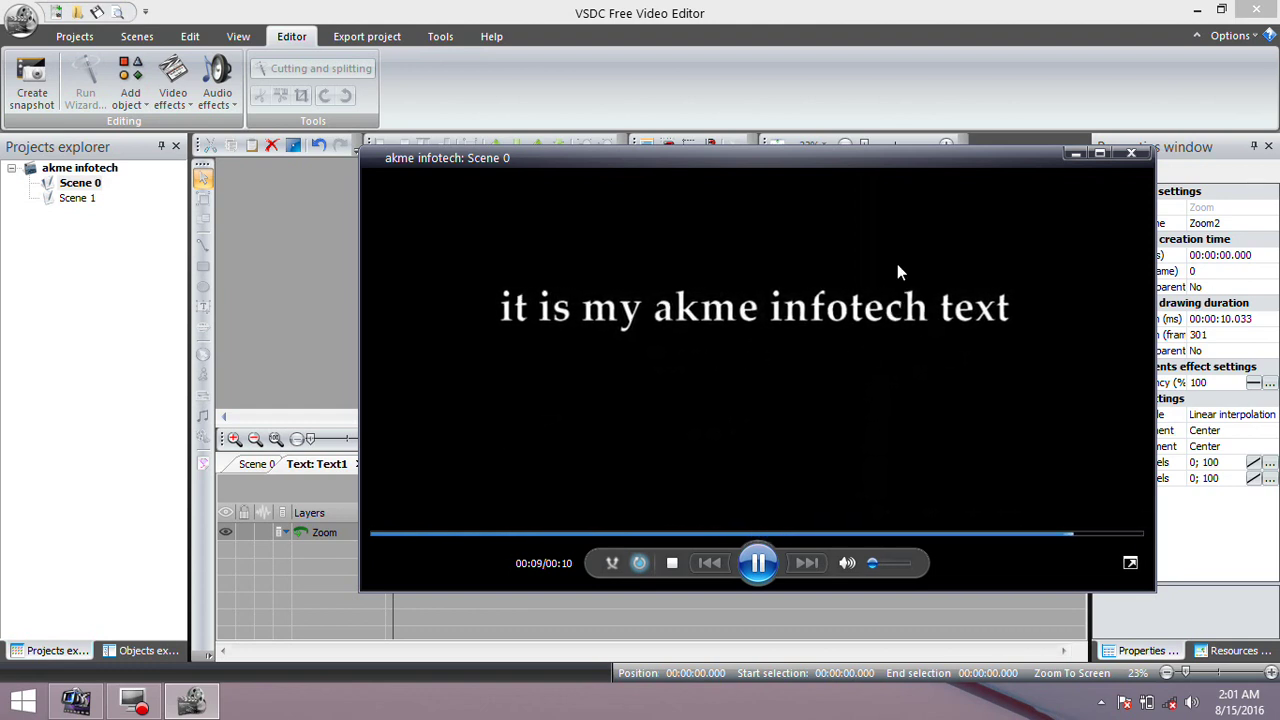
left_click(1131, 154)
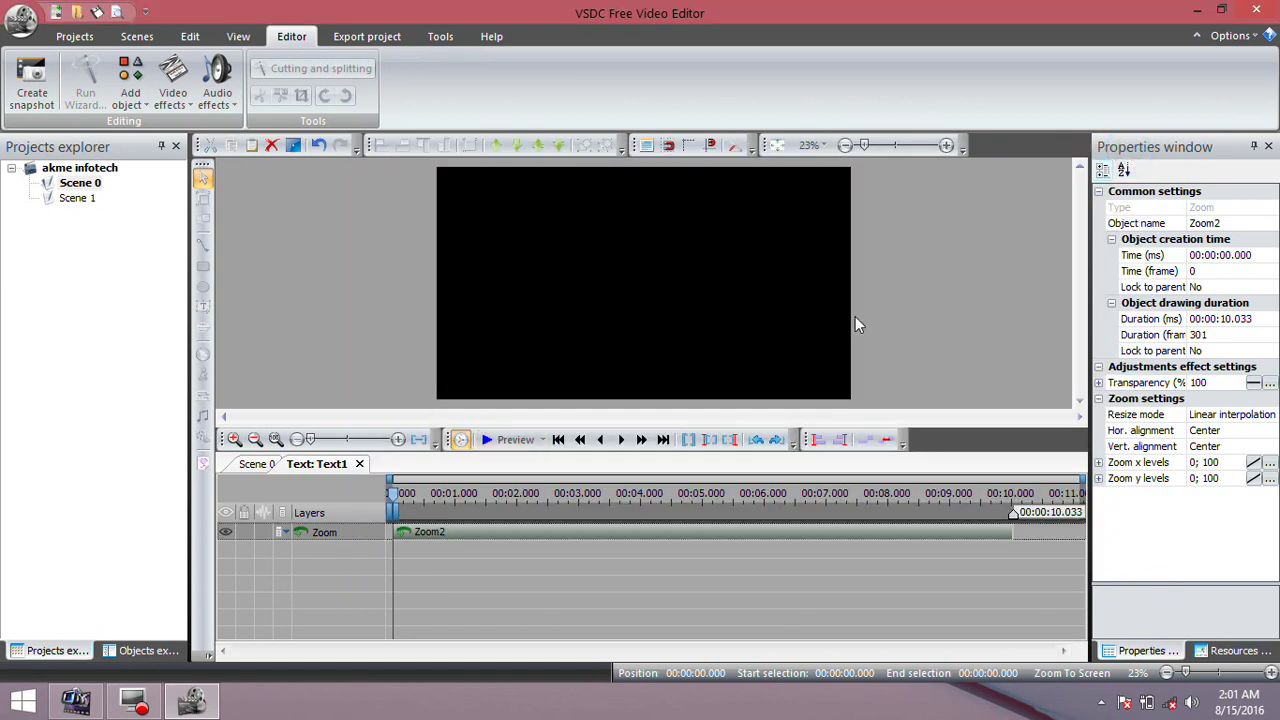
Step: In Scene 0, move the text object to about left 61, top 374, and check it at about 8.7 seconds
left_click(273, 465)
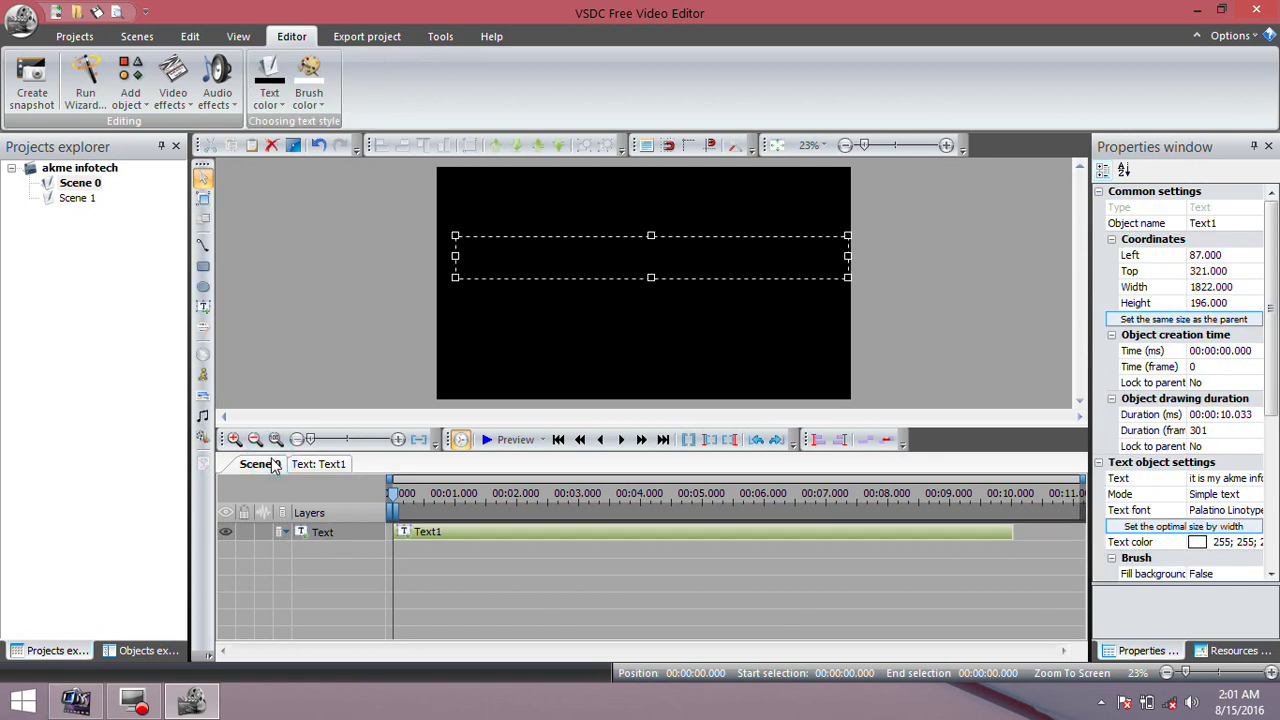
left_click_drag(677, 260, 671, 271)
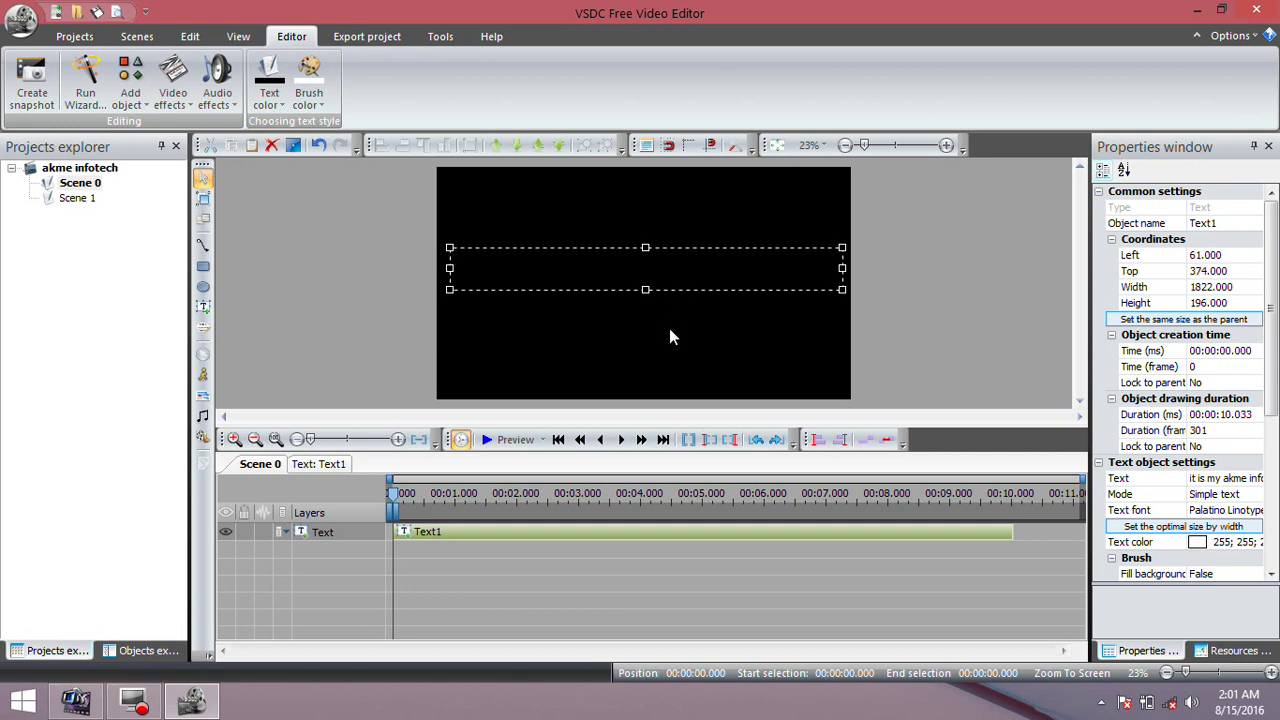
left_click(452, 498)
left_click(930, 498)
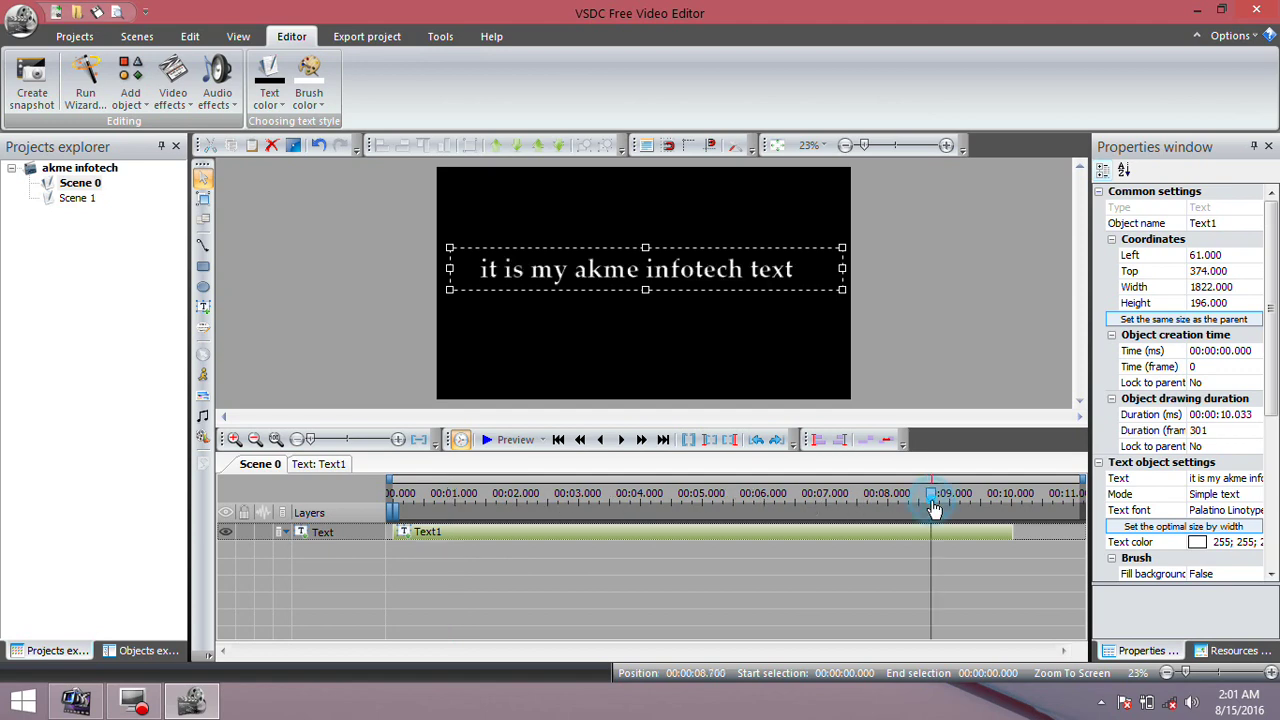
Step: Open the text object's effect timeline and delete the Zoom effect
double_click(818, 537)
left_click(588, 537)
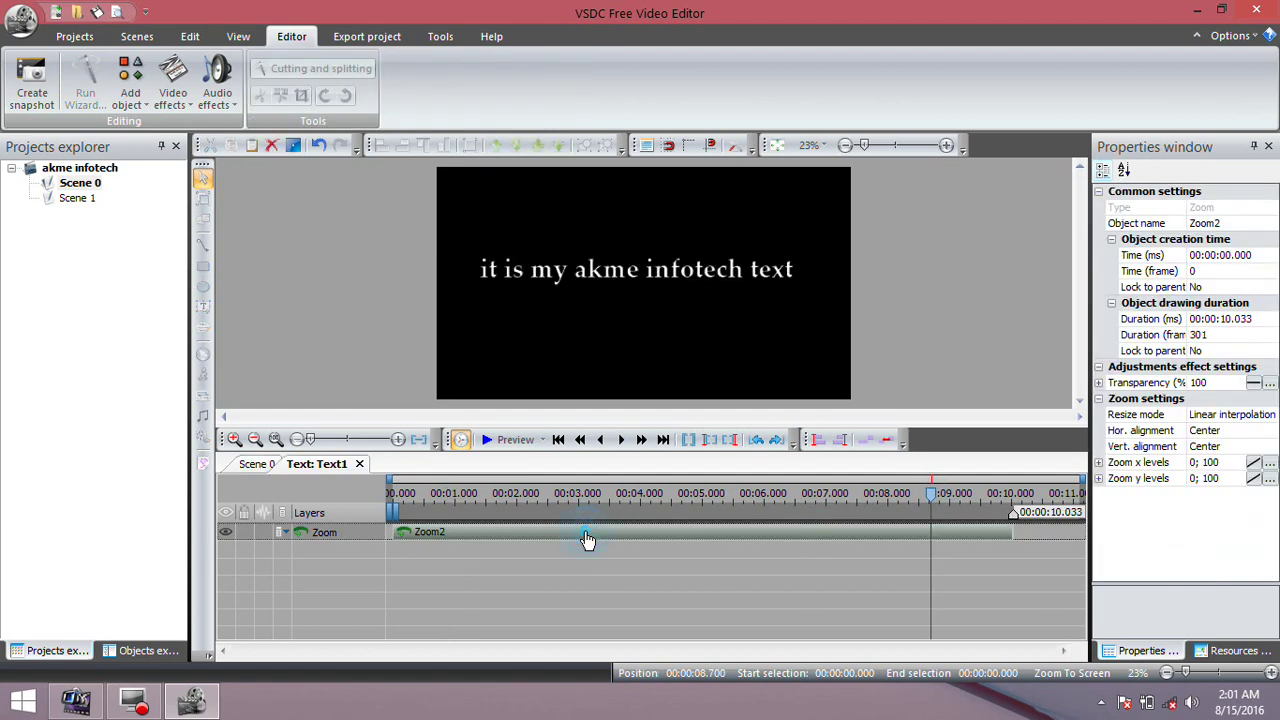
key("Delete")
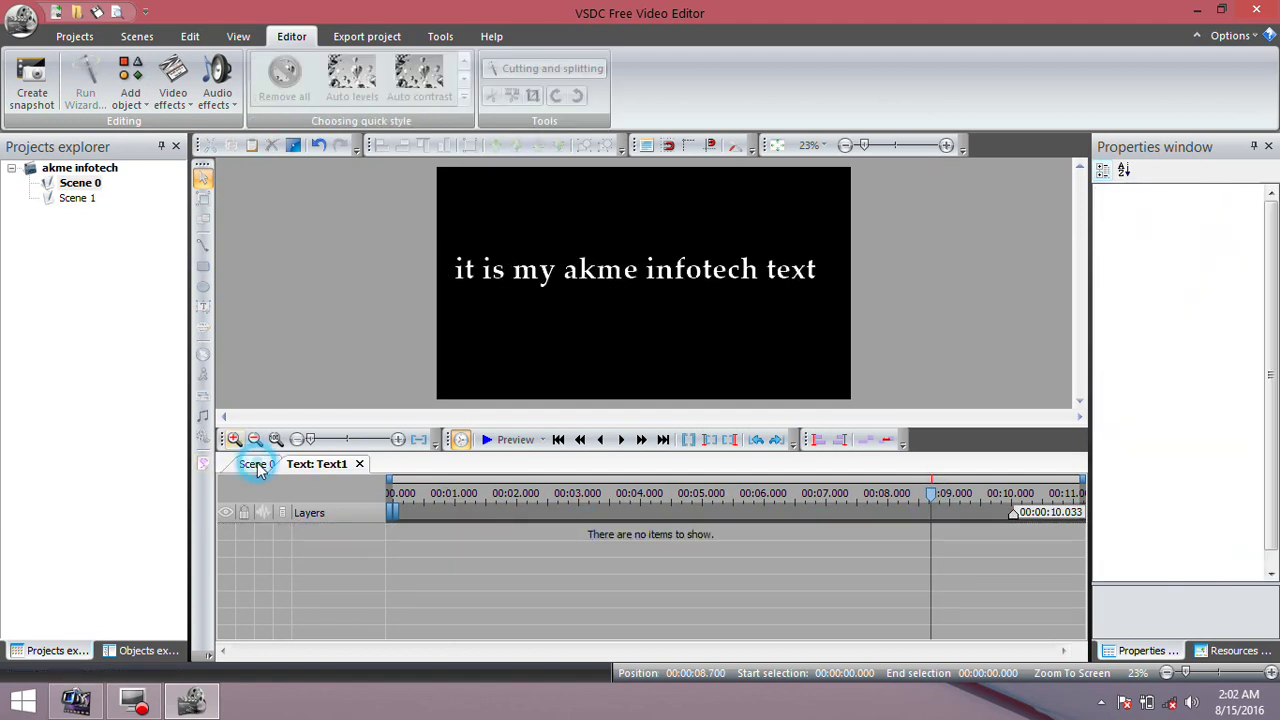
Step: Return to Scene 0, go to about 1.97 seconds and bring up the text object's settings
left_click(254, 464)
left_click(515, 495)
left_click(517, 521)
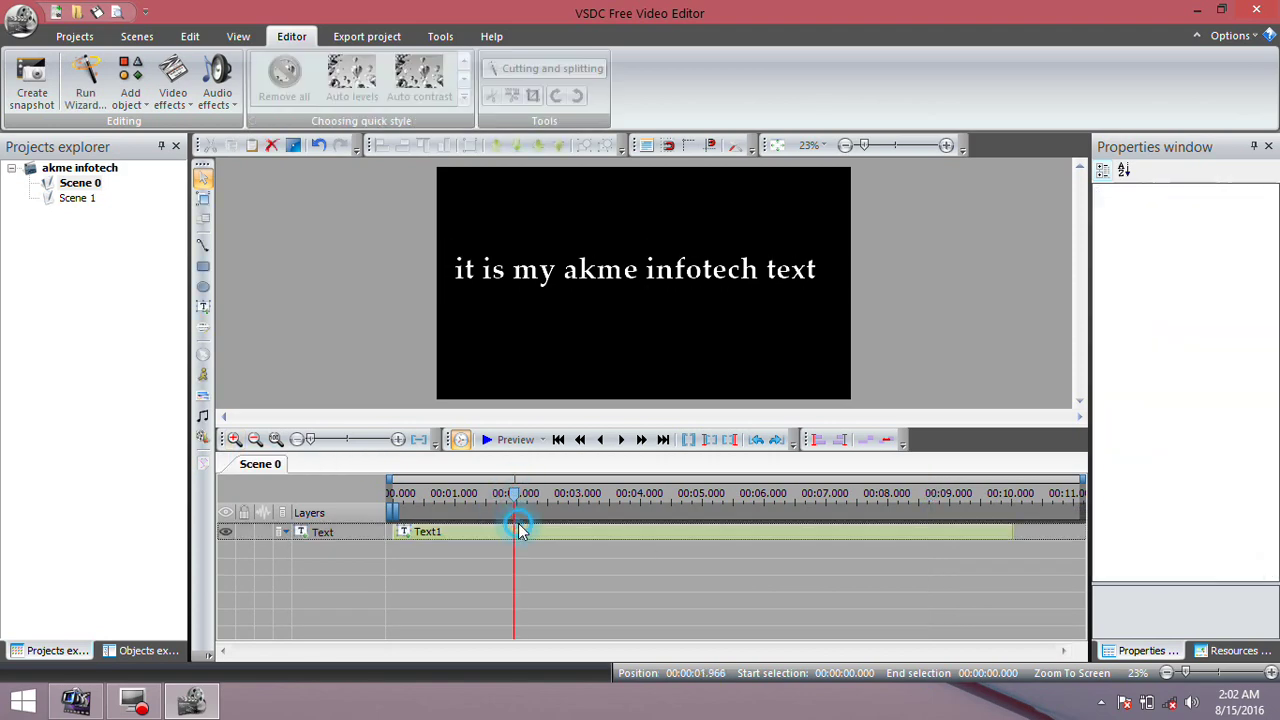
left_click(520, 531)
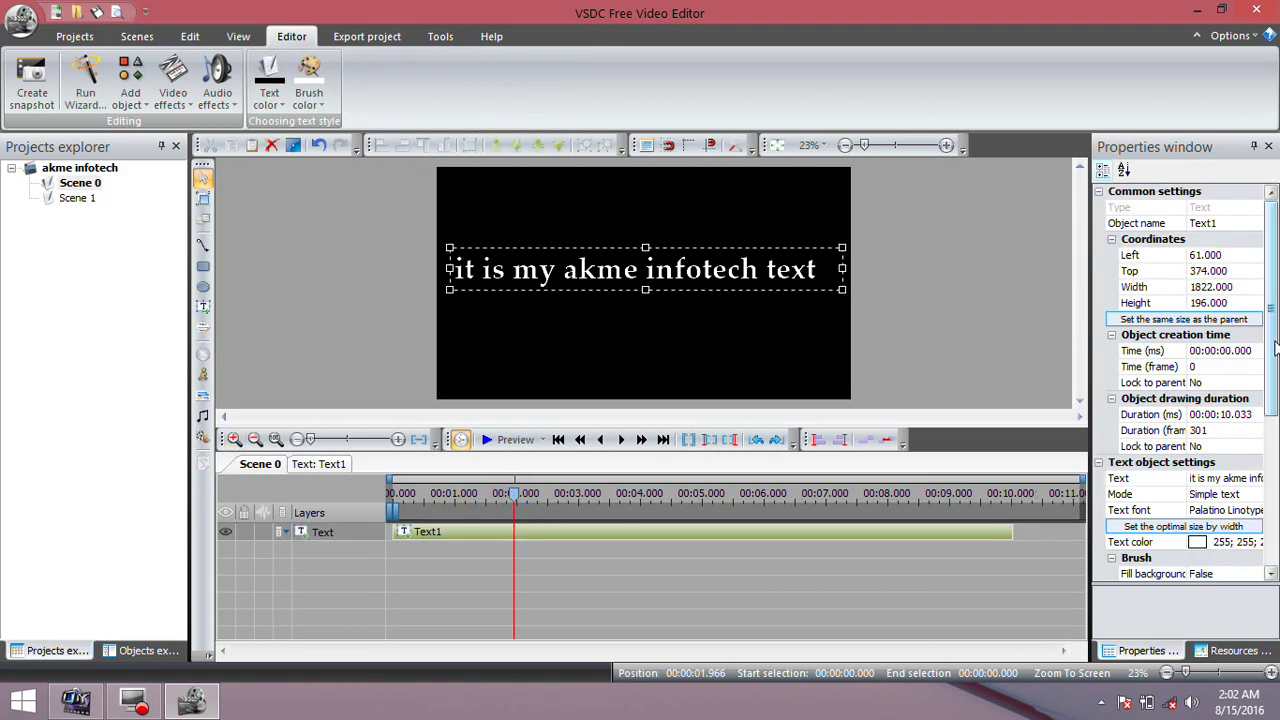
left_click_drag(1268, 348, 1265, 485)
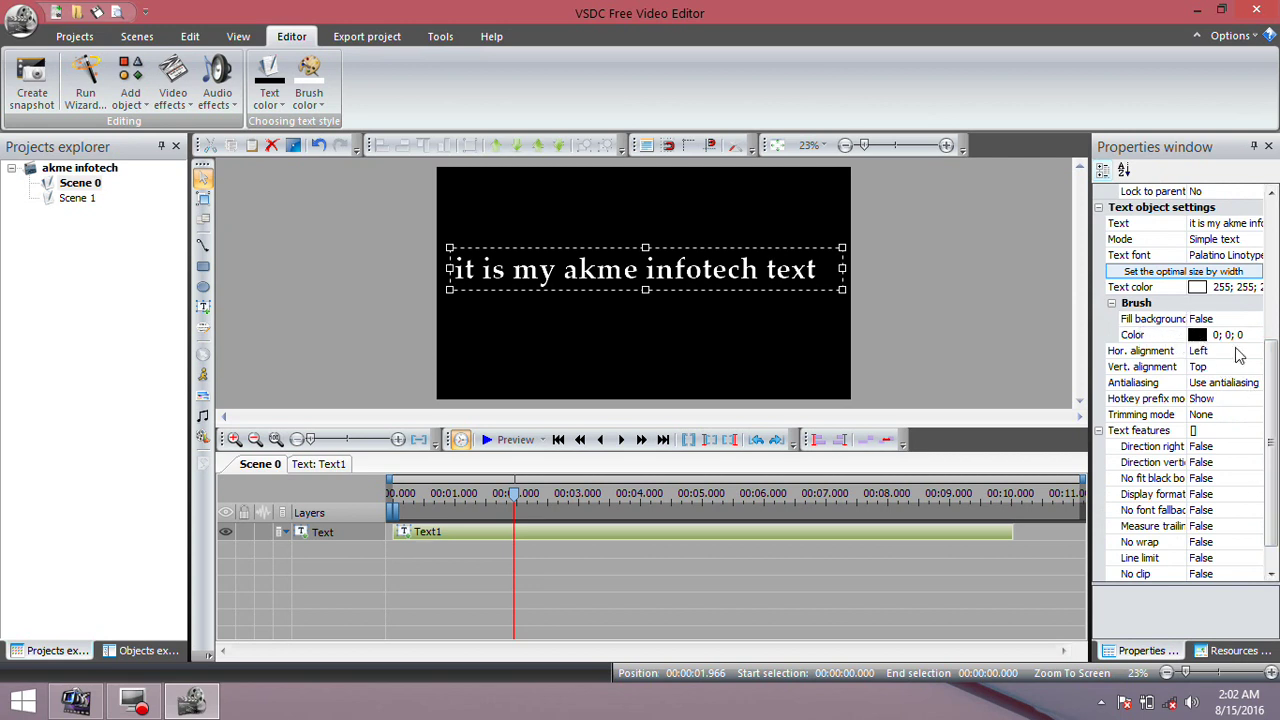
Step: Set the text object's text color to blue
left_click(1131, 289)
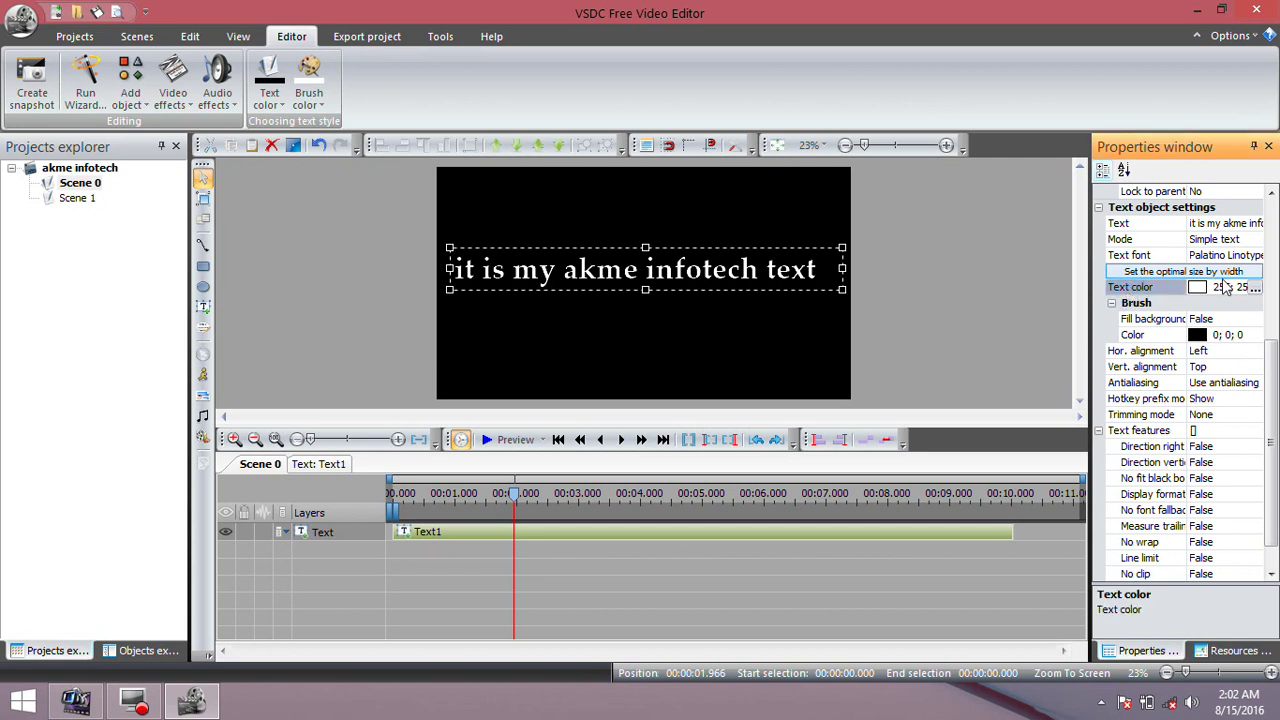
left_click(1256, 288)
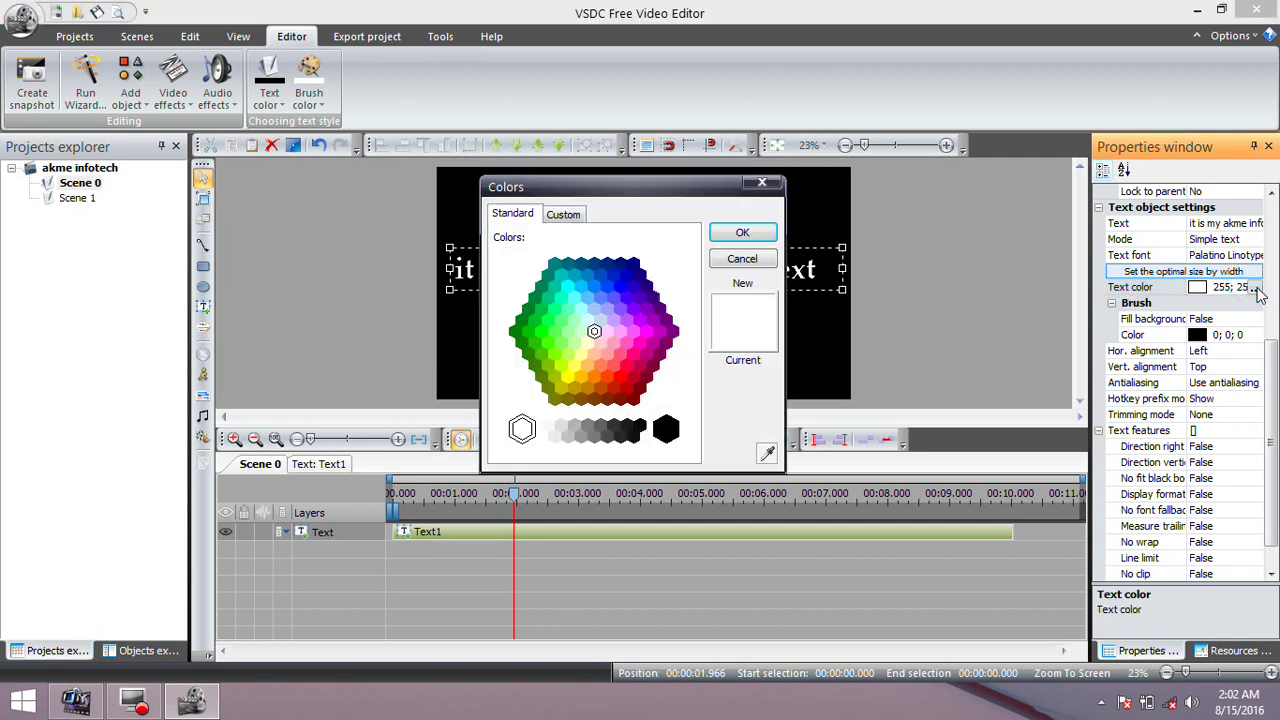
left_click(620, 287)
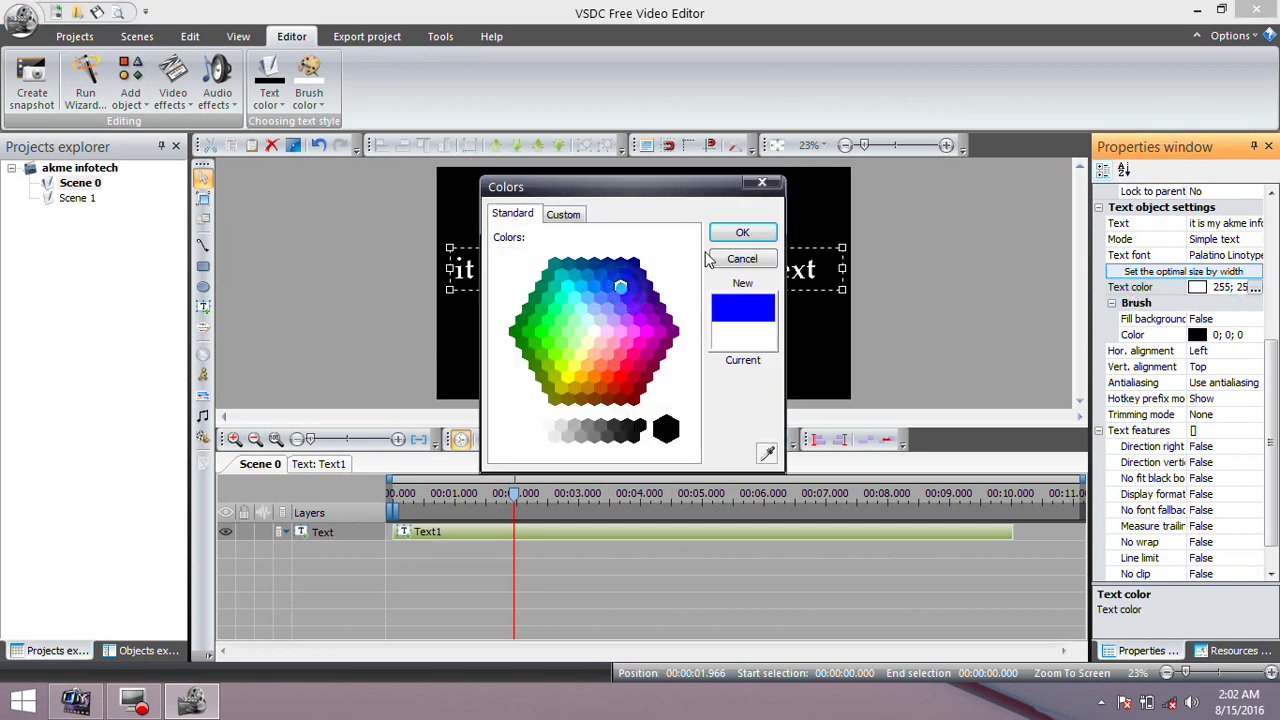
left_click(737, 236)
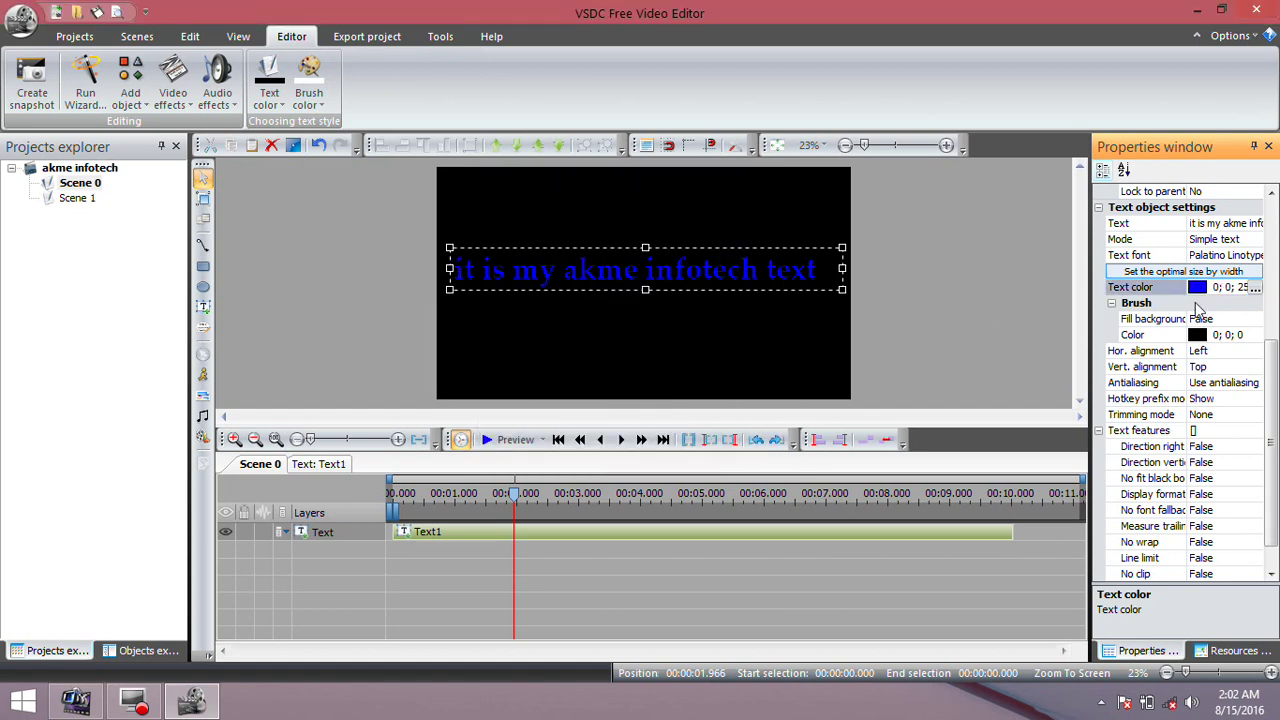
Step: Set the text color to pinkish red (255; 0; 66), then preview Scene 0 and close the preview
left_click(1256, 287)
left_click(624, 366)
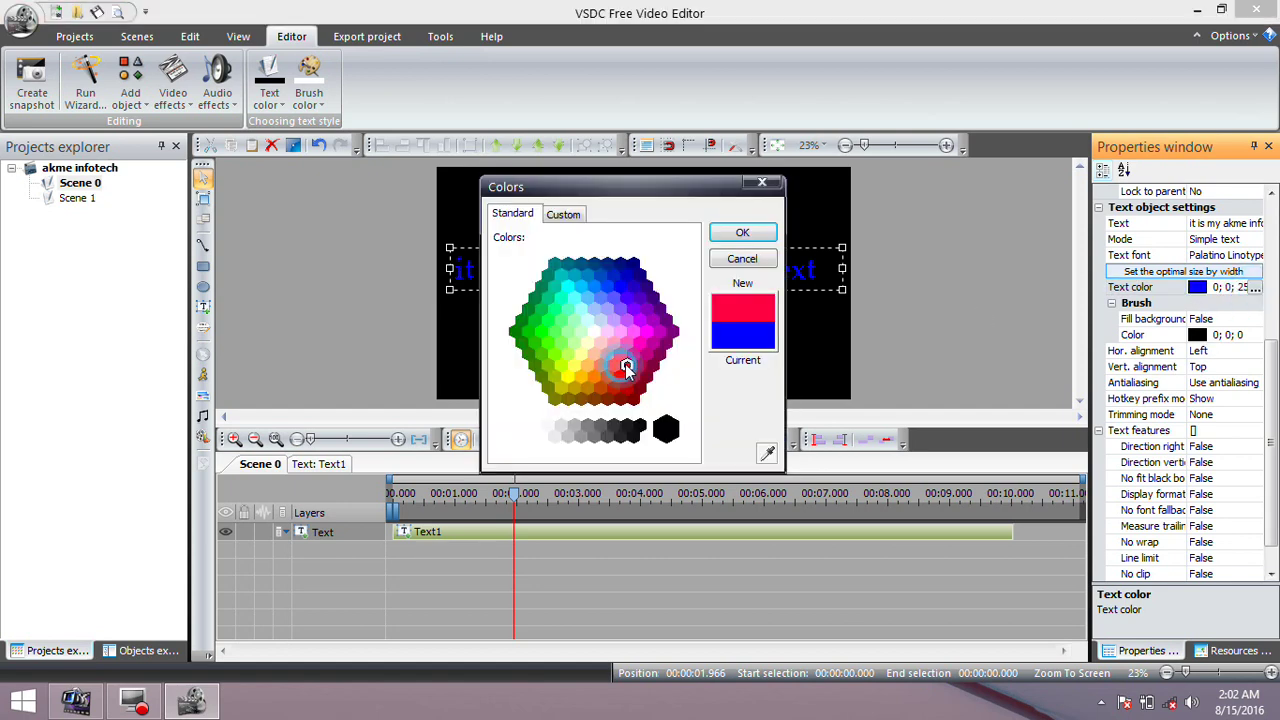
left_click(741, 233)
left_click(487, 439)
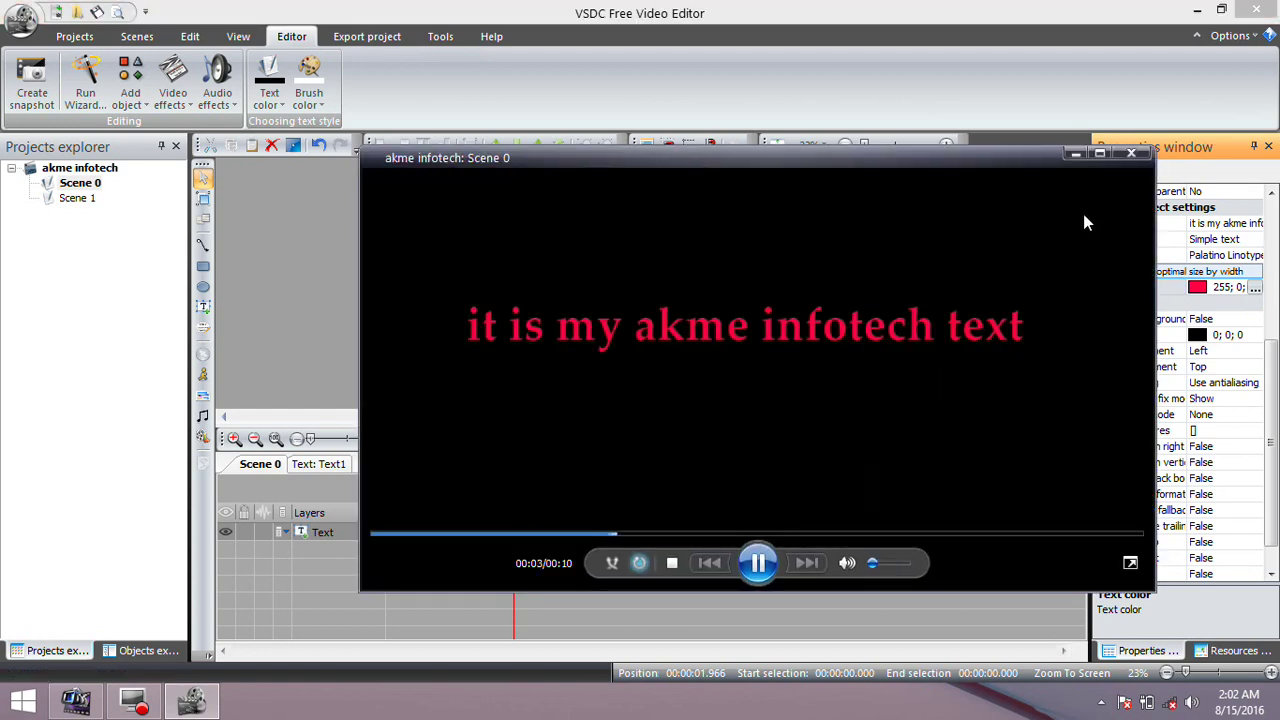
left_click(1133, 155)
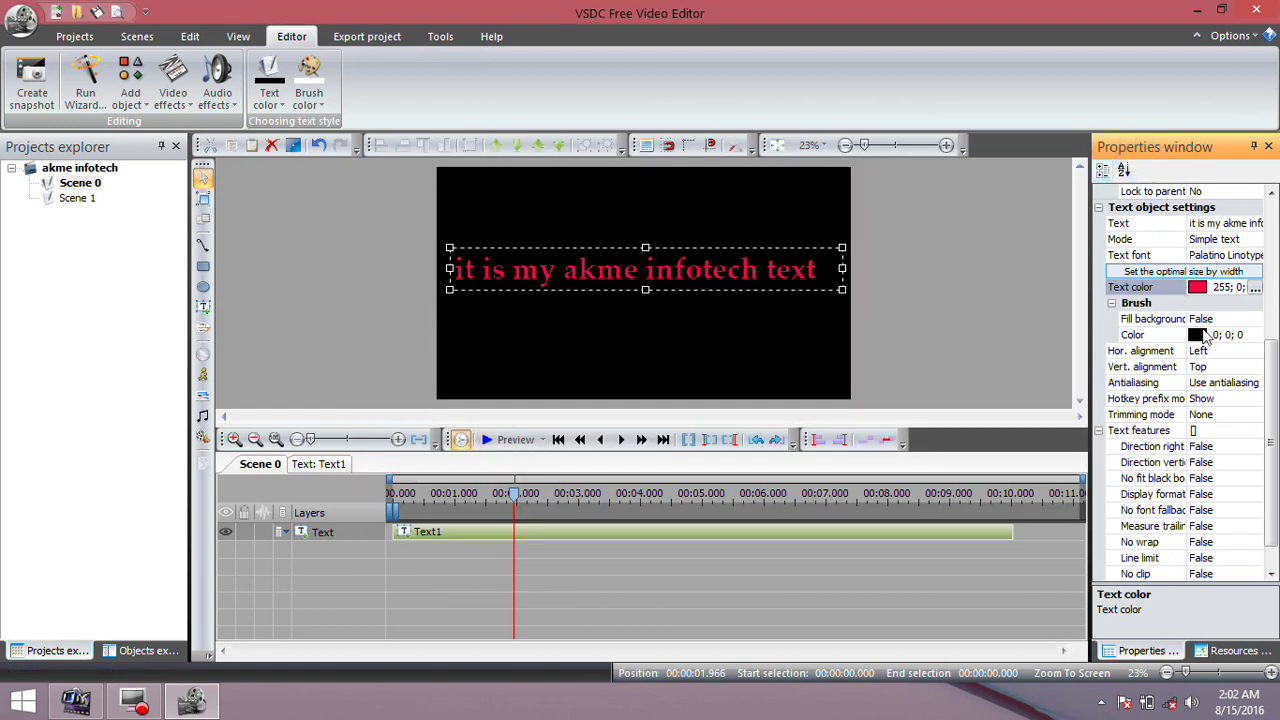
Step: Move the text object to about left 104, top 422, and set its antialiasing to Without antialiasing
left_click(1171, 384)
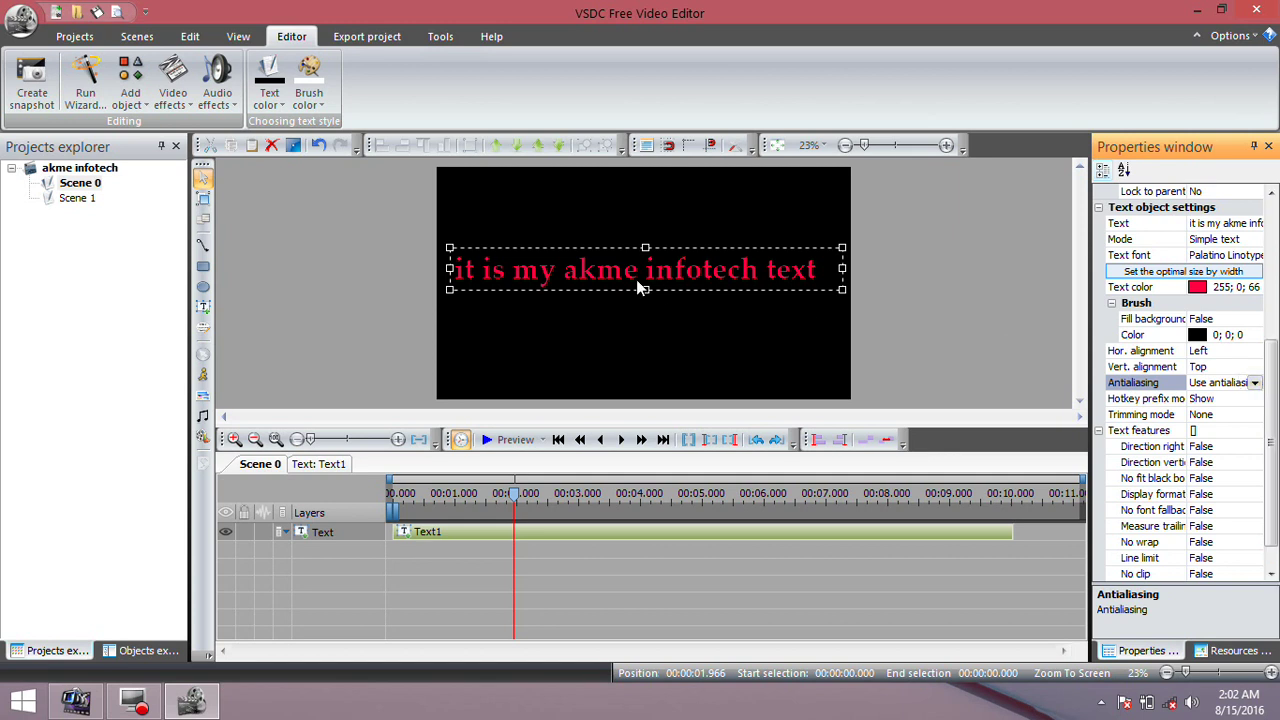
mouse_move(640, 268)
left_mouse_down()
mouse_move(653, 240)
mouse_move(653, 285)
left_mouse_up()
scroll(1267, 362, "down", 1)
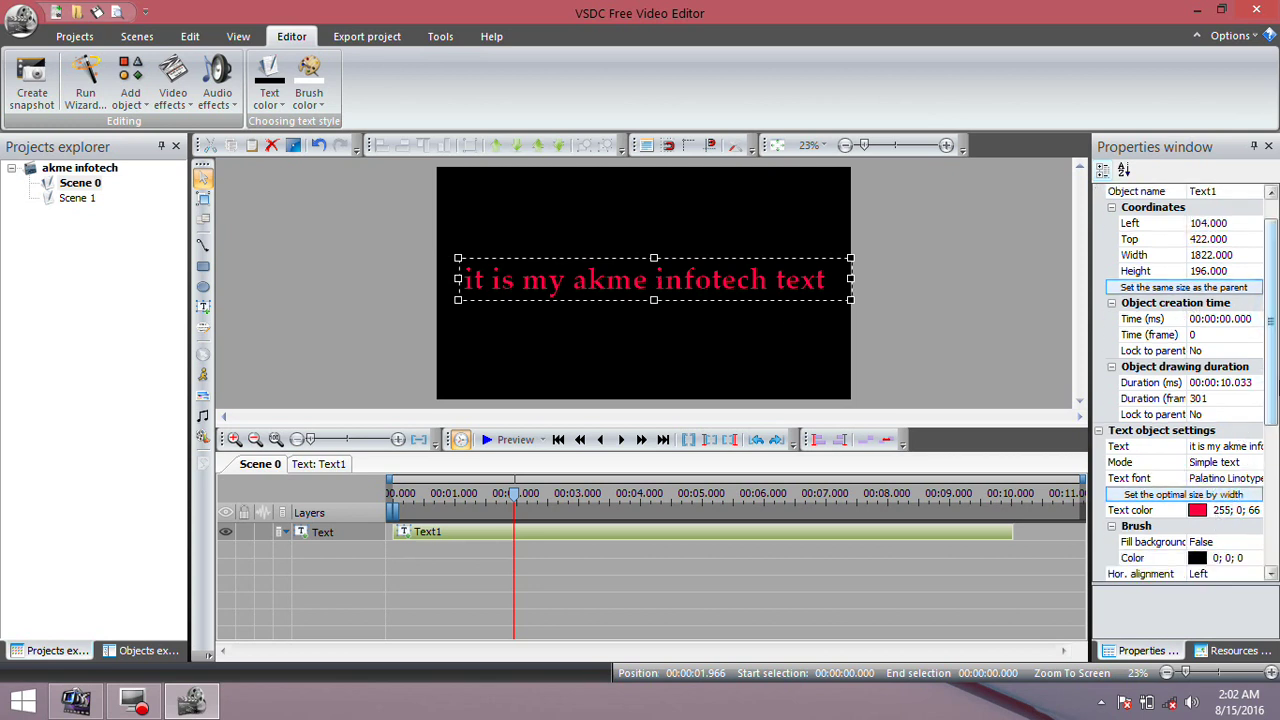
scroll(1270, 420, "down", 2)
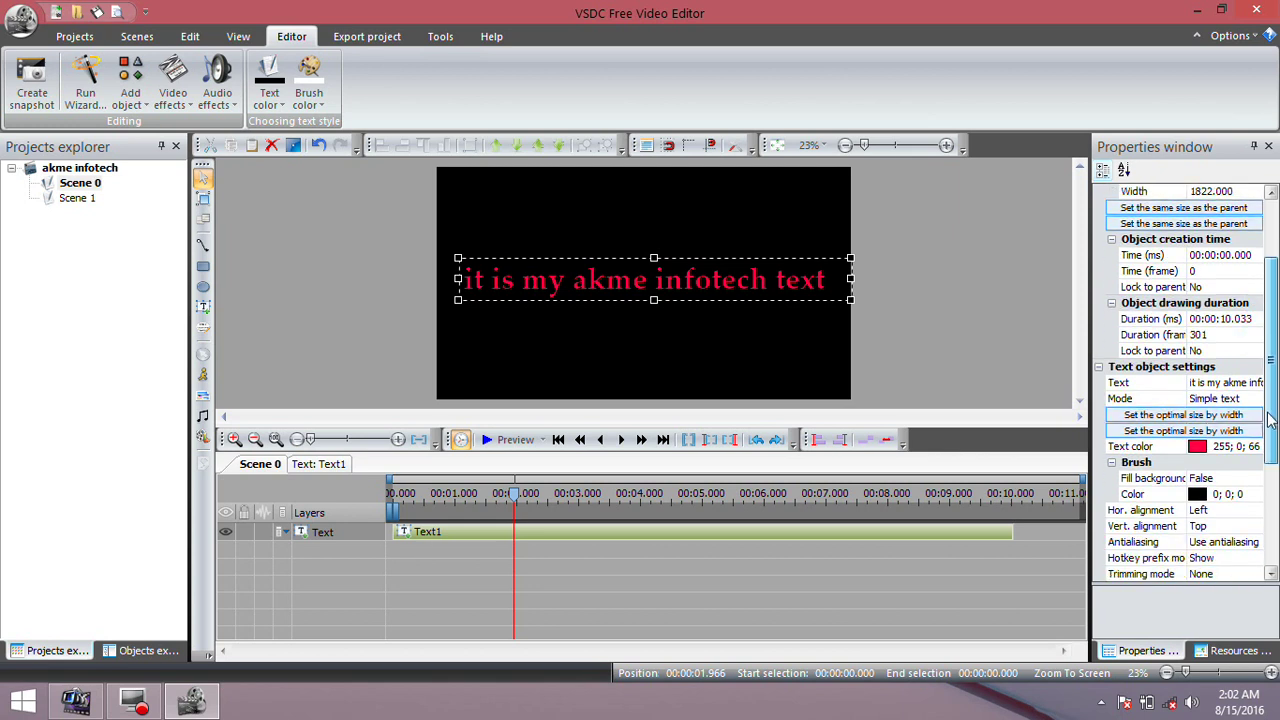
scroll(1270, 420, "down", 4)
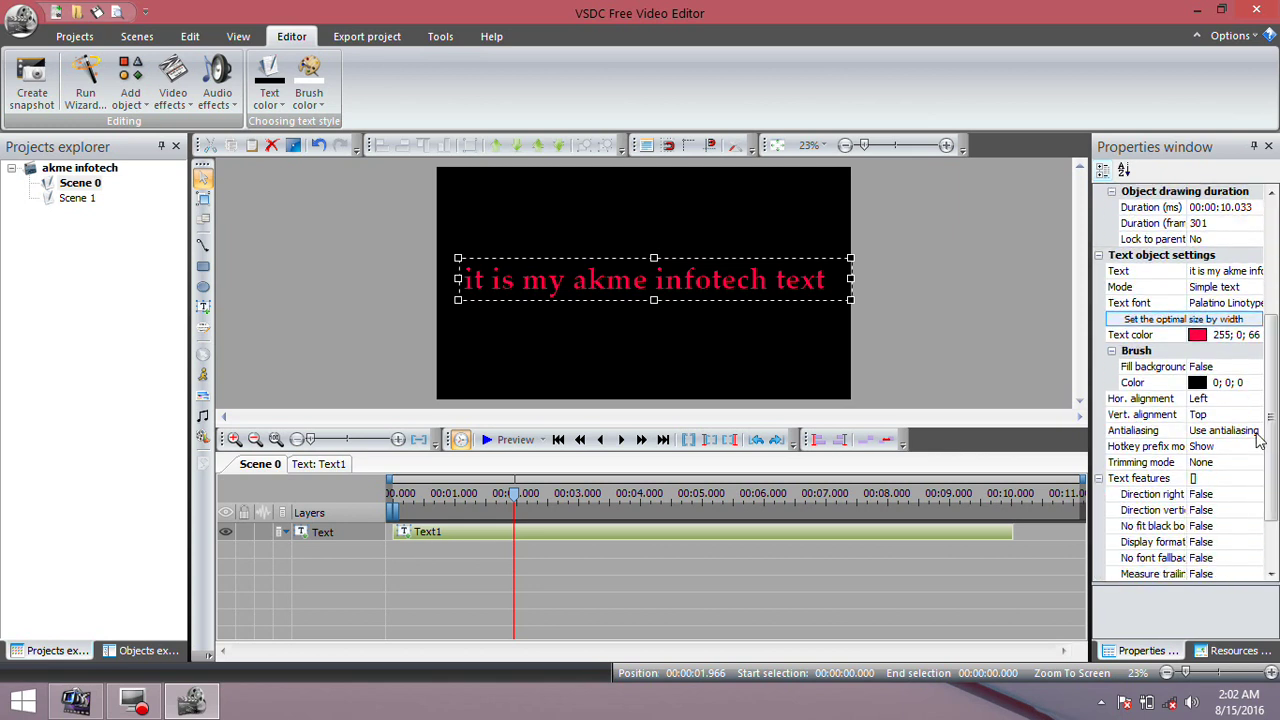
left_click(1259, 438)
left_click(1255, 432)
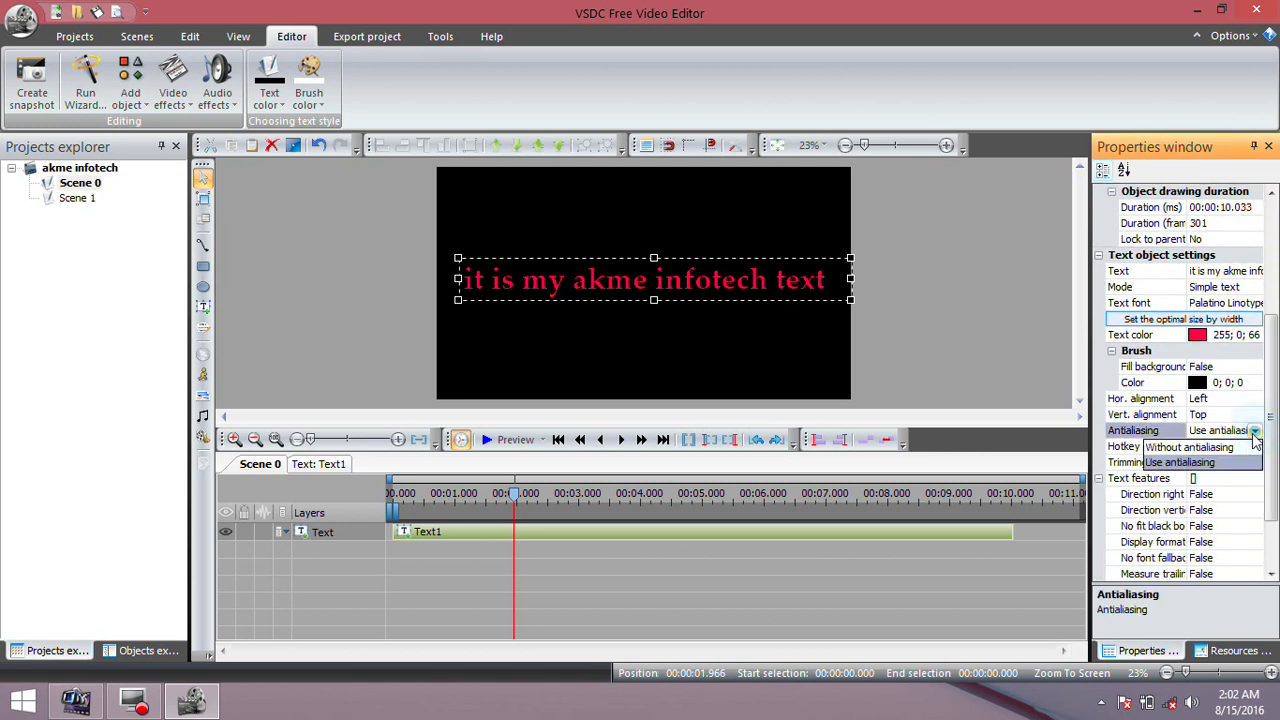
left_click(1228, 448)
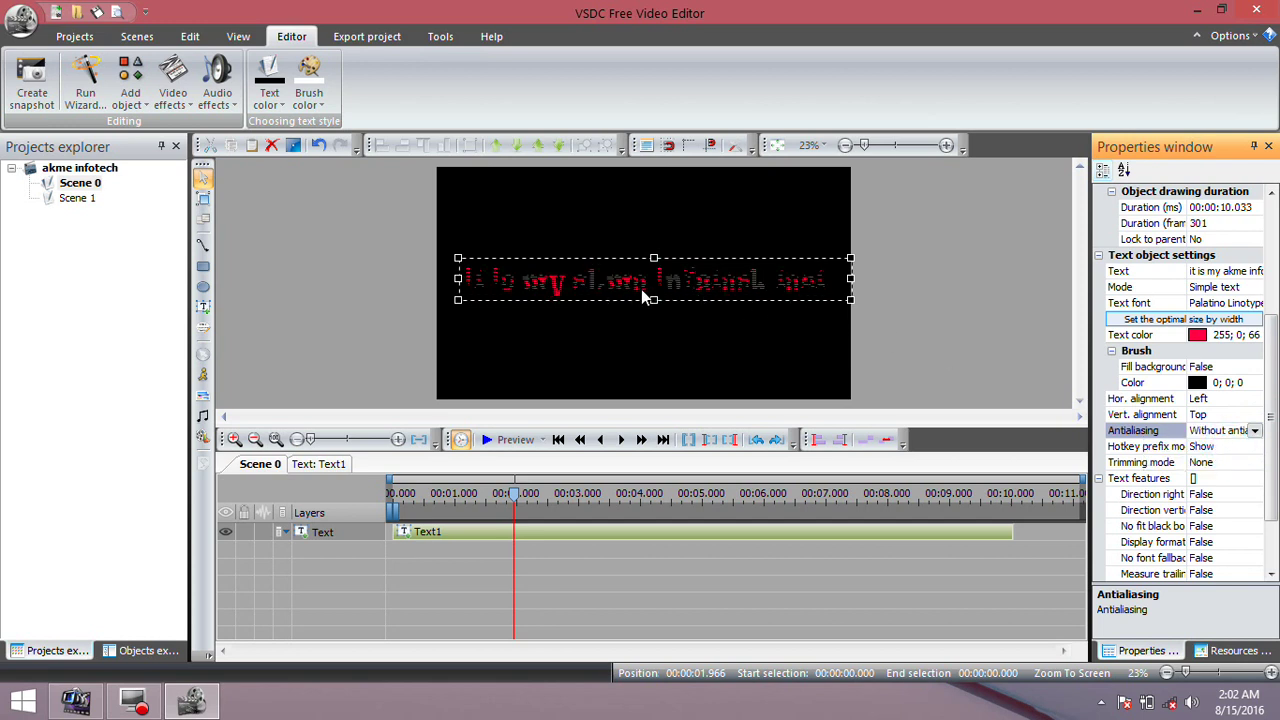
Step: Enlarge the text object's box to a height of about 400 and set its antialiasing to Use antialiasing
left_click_drag(654, 299, 656, 344)
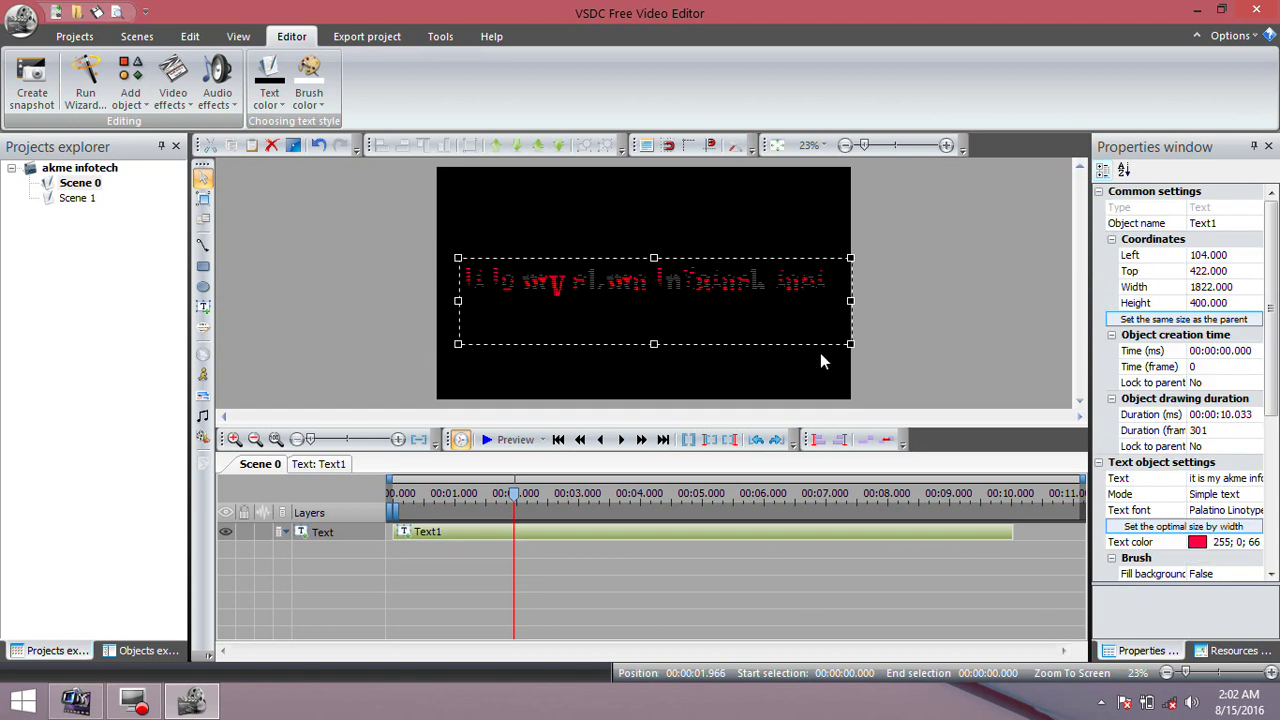
scroll(1258, 386, "down", 4)
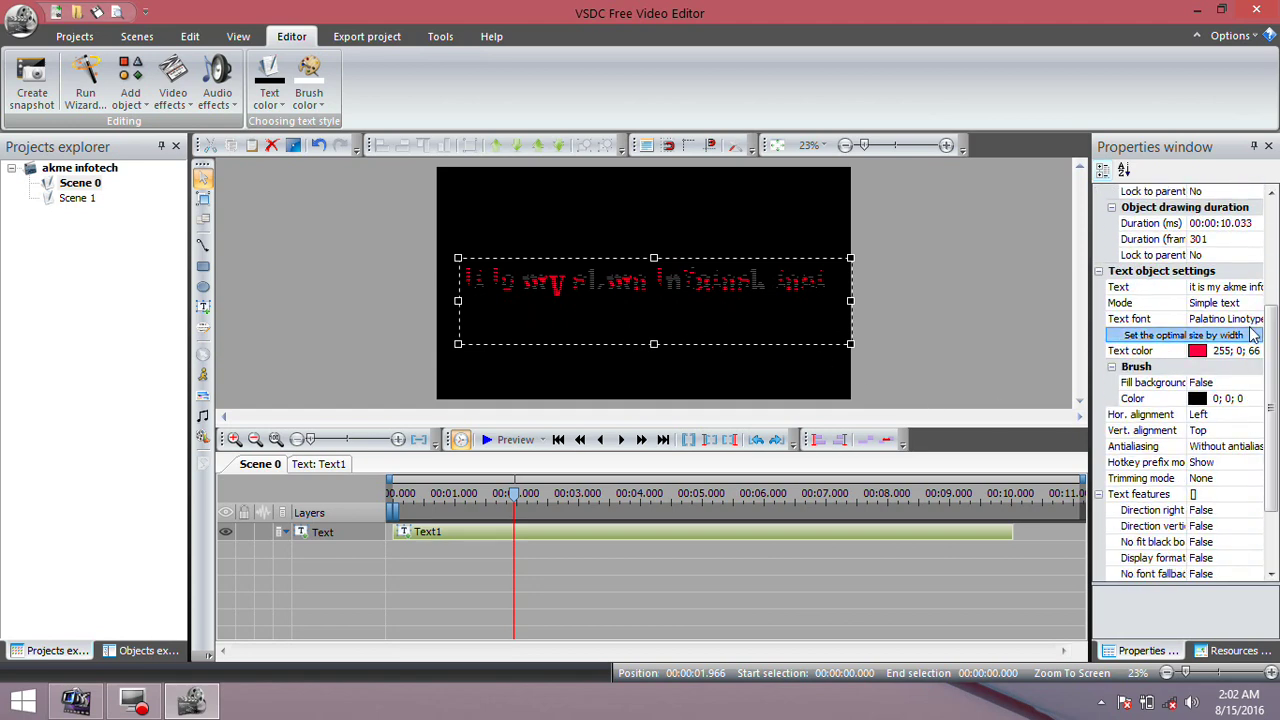
left_click(1245, 446)
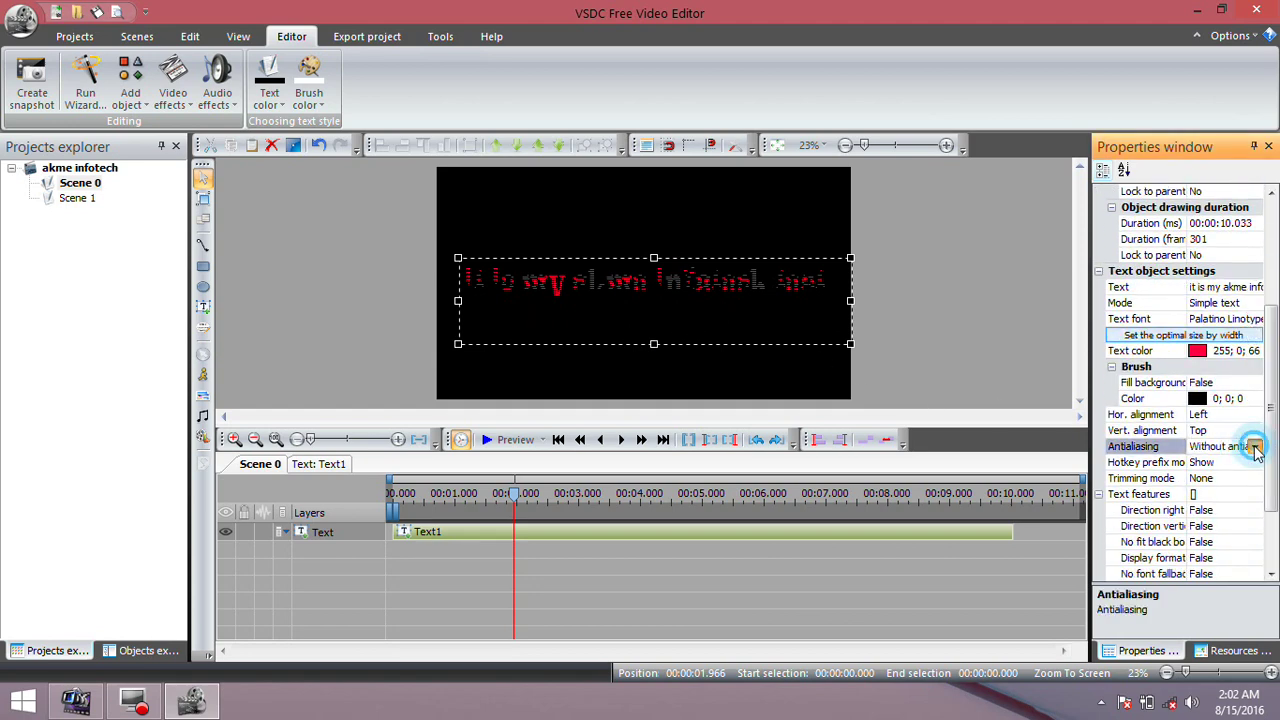
left_click(1255, 447)
left_click(1167, 480)
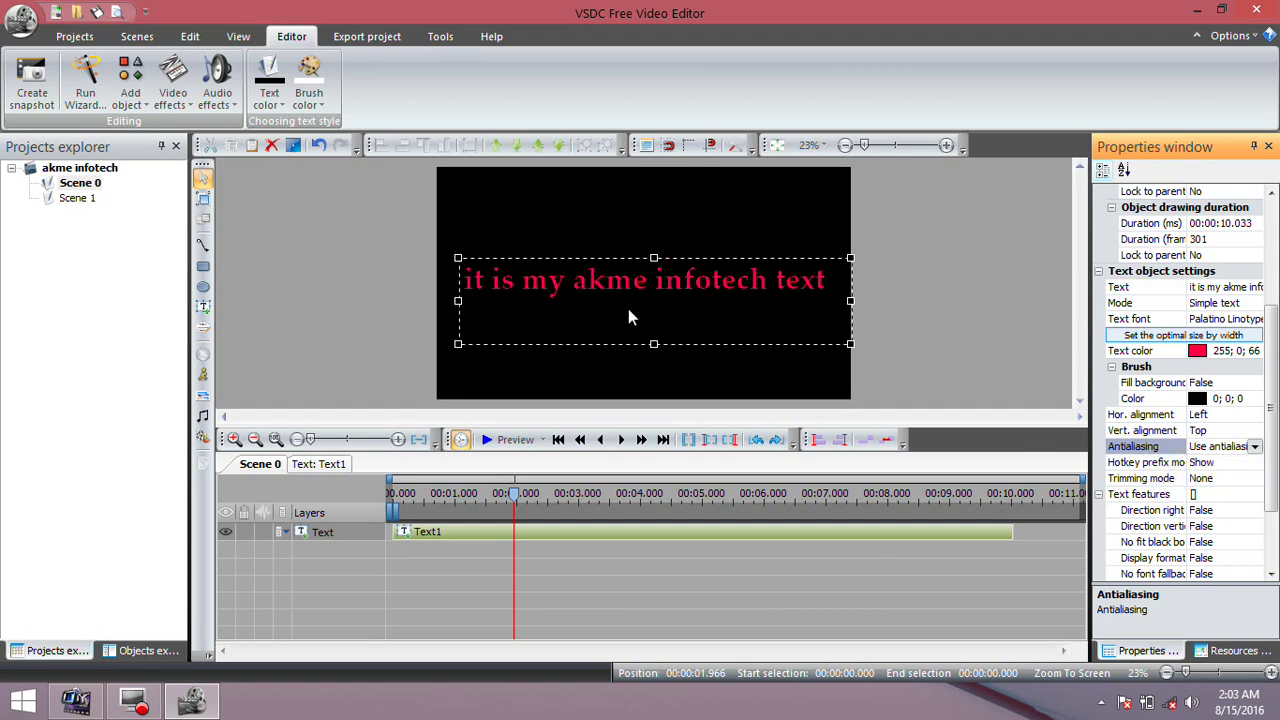
Step: Move the text object up in the scene to about left 117, top 200
mouse_move(628, 308)
left_mouse_down()
mouse_move(631, 286)
mouse_move(636, 310)
left_mouse_up()
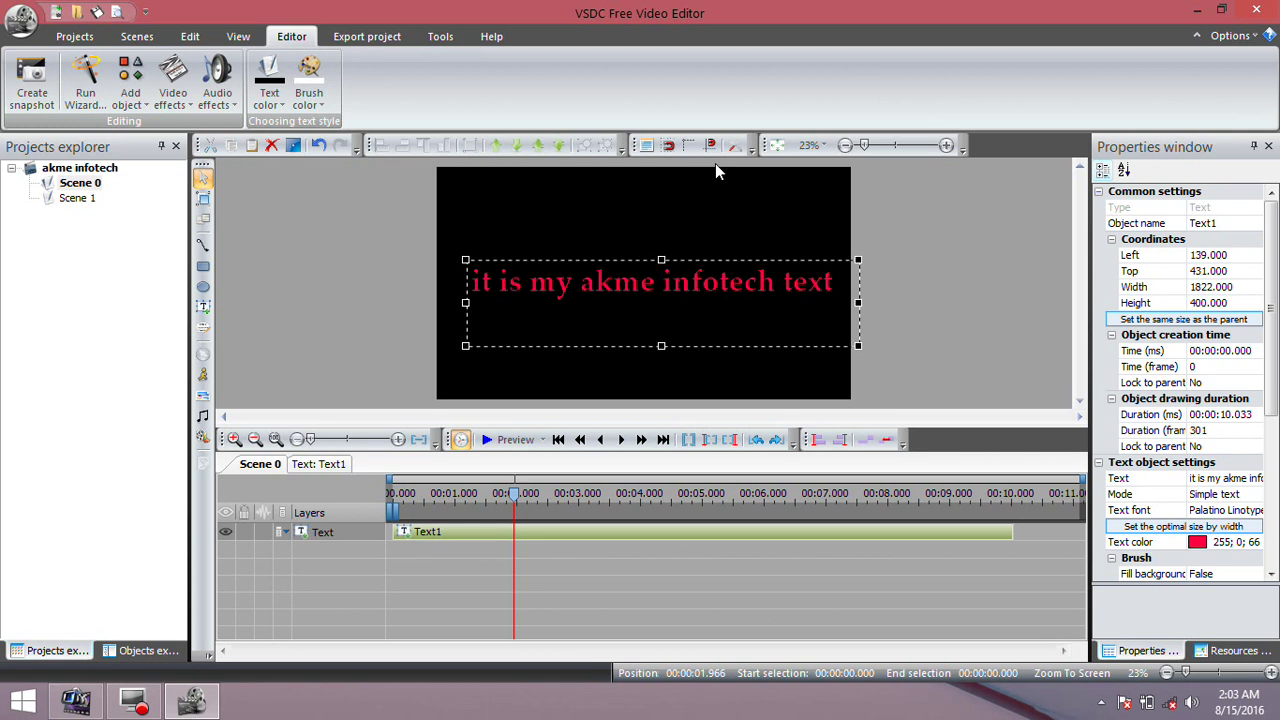
left_click_drag(708, 283, 701, 232)
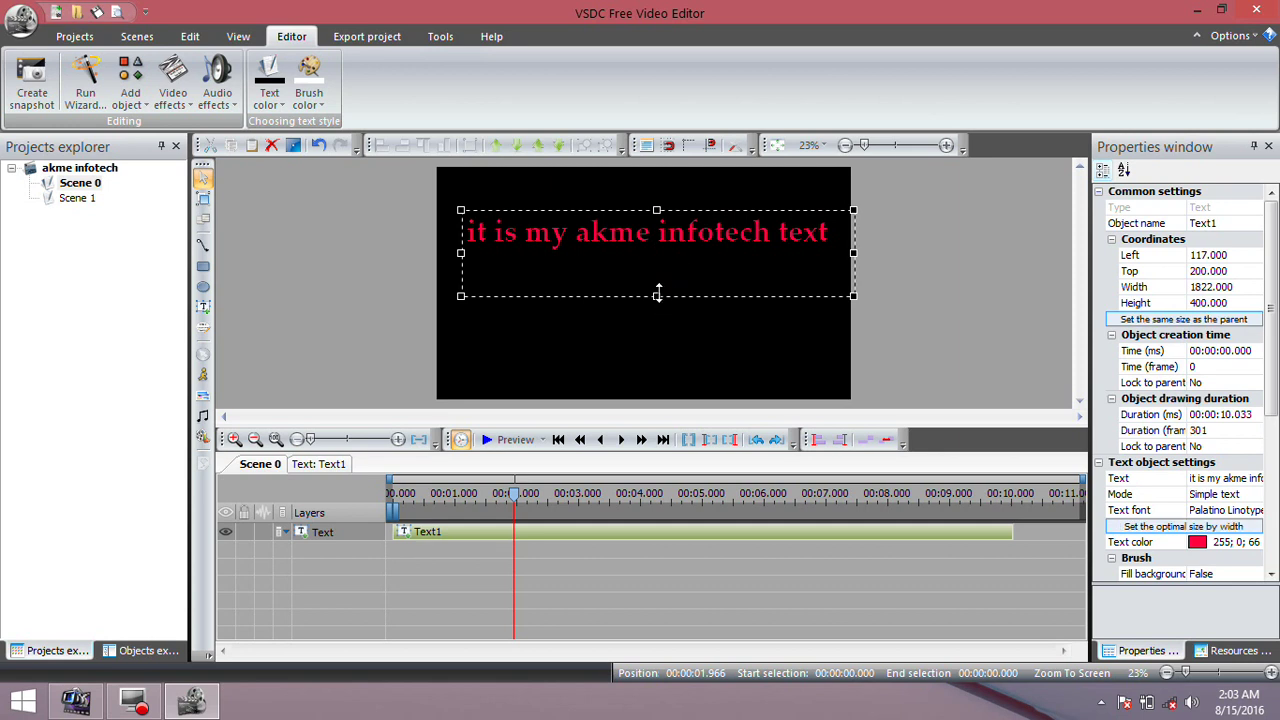
Step: Minimize the video editor to reach the Windows desktop and refresh the desktop several times
left_click(1197, 10)
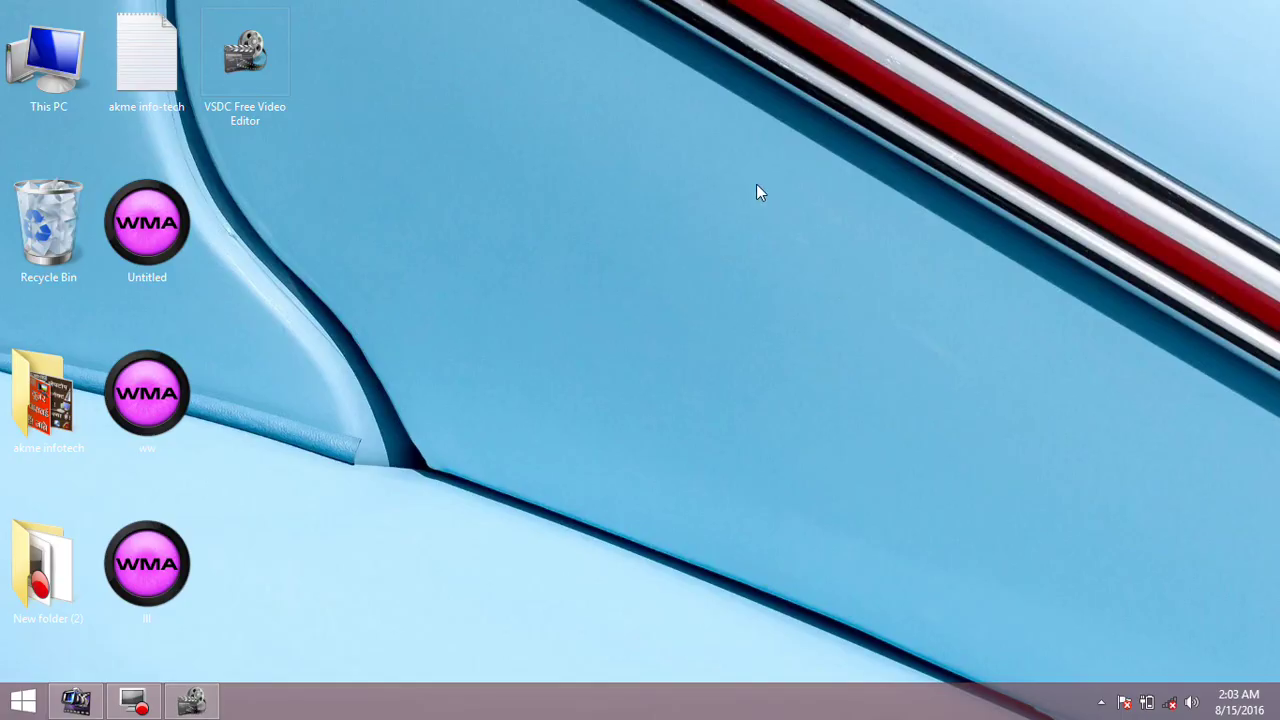
right_click(703, 172)
left_click(750, 227)
right_click(760, 234)
left_click(800, 276)
right_click(794, 280)
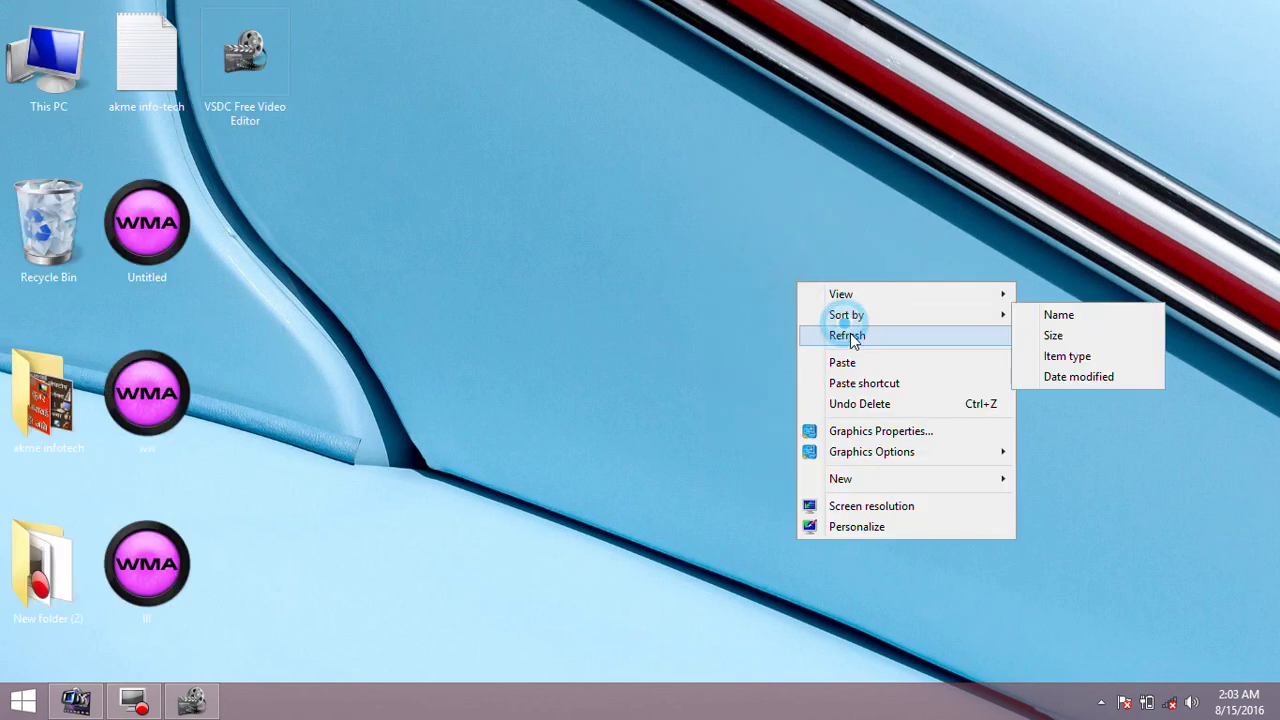
left_click(850, 337)
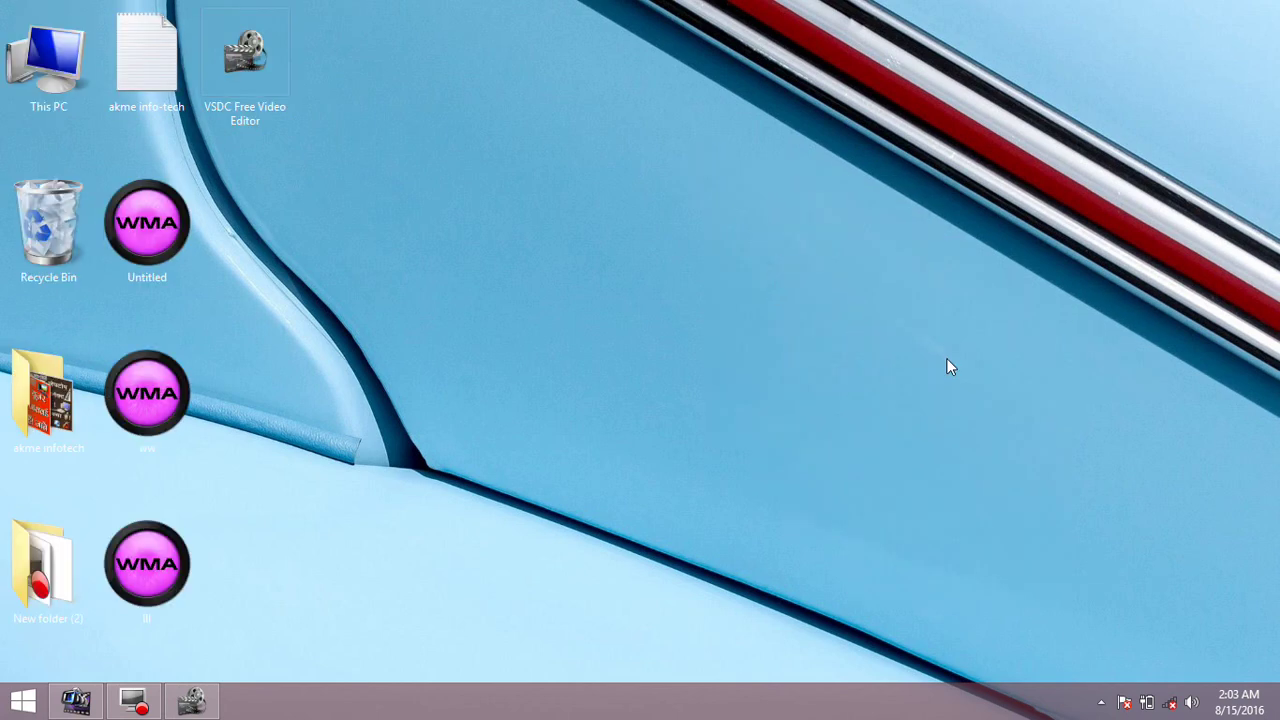